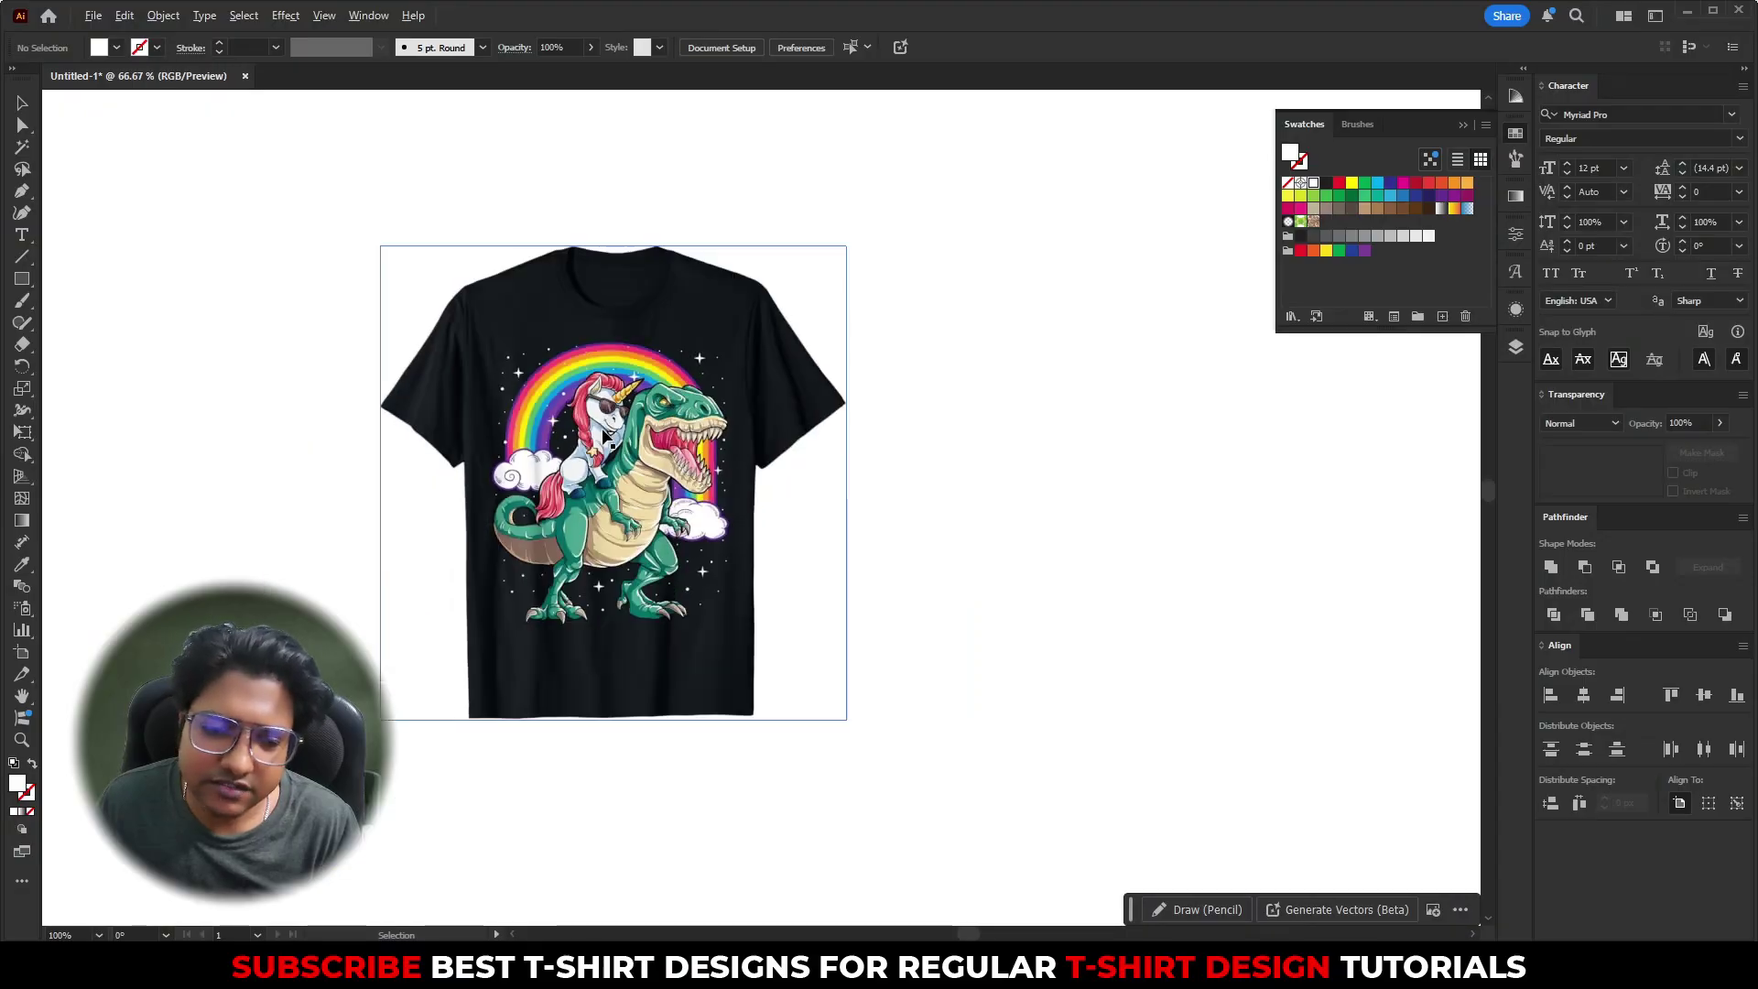
- Examine the unicorn-riding-T-rex artwork on the reference T-shirt up close
scroll(590, 506, "up", 1, "alt")
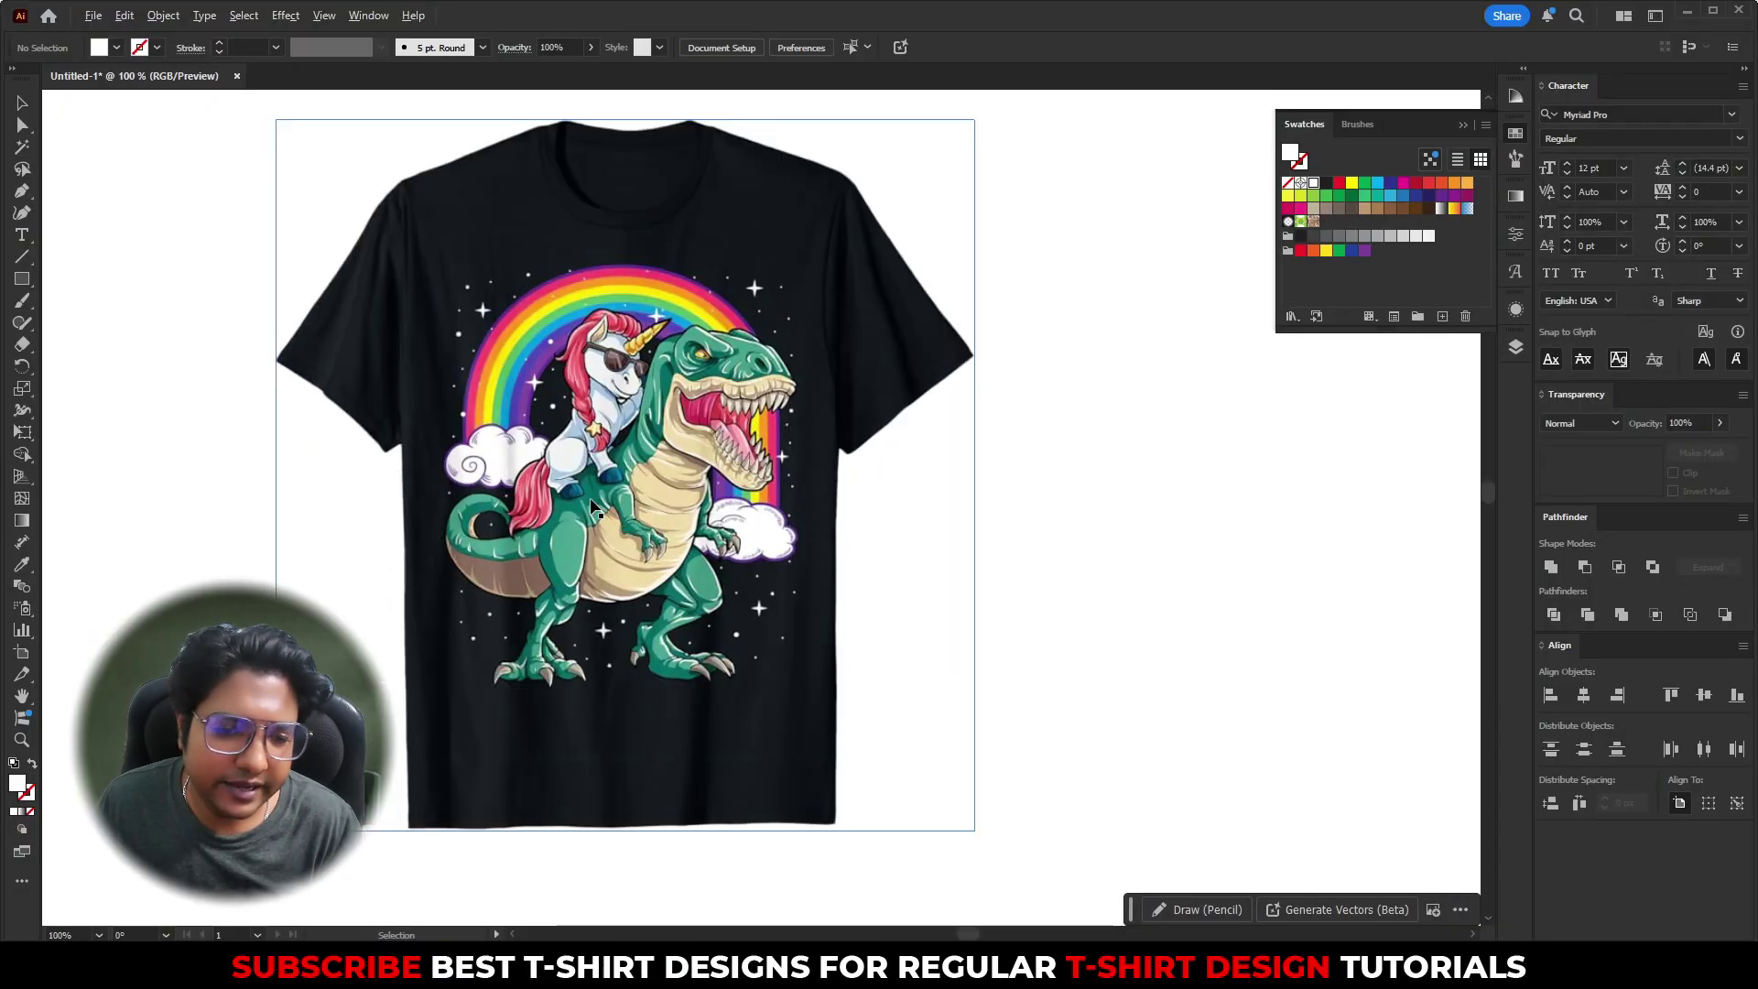
scroll(591, 507, "up", 1, "alt")
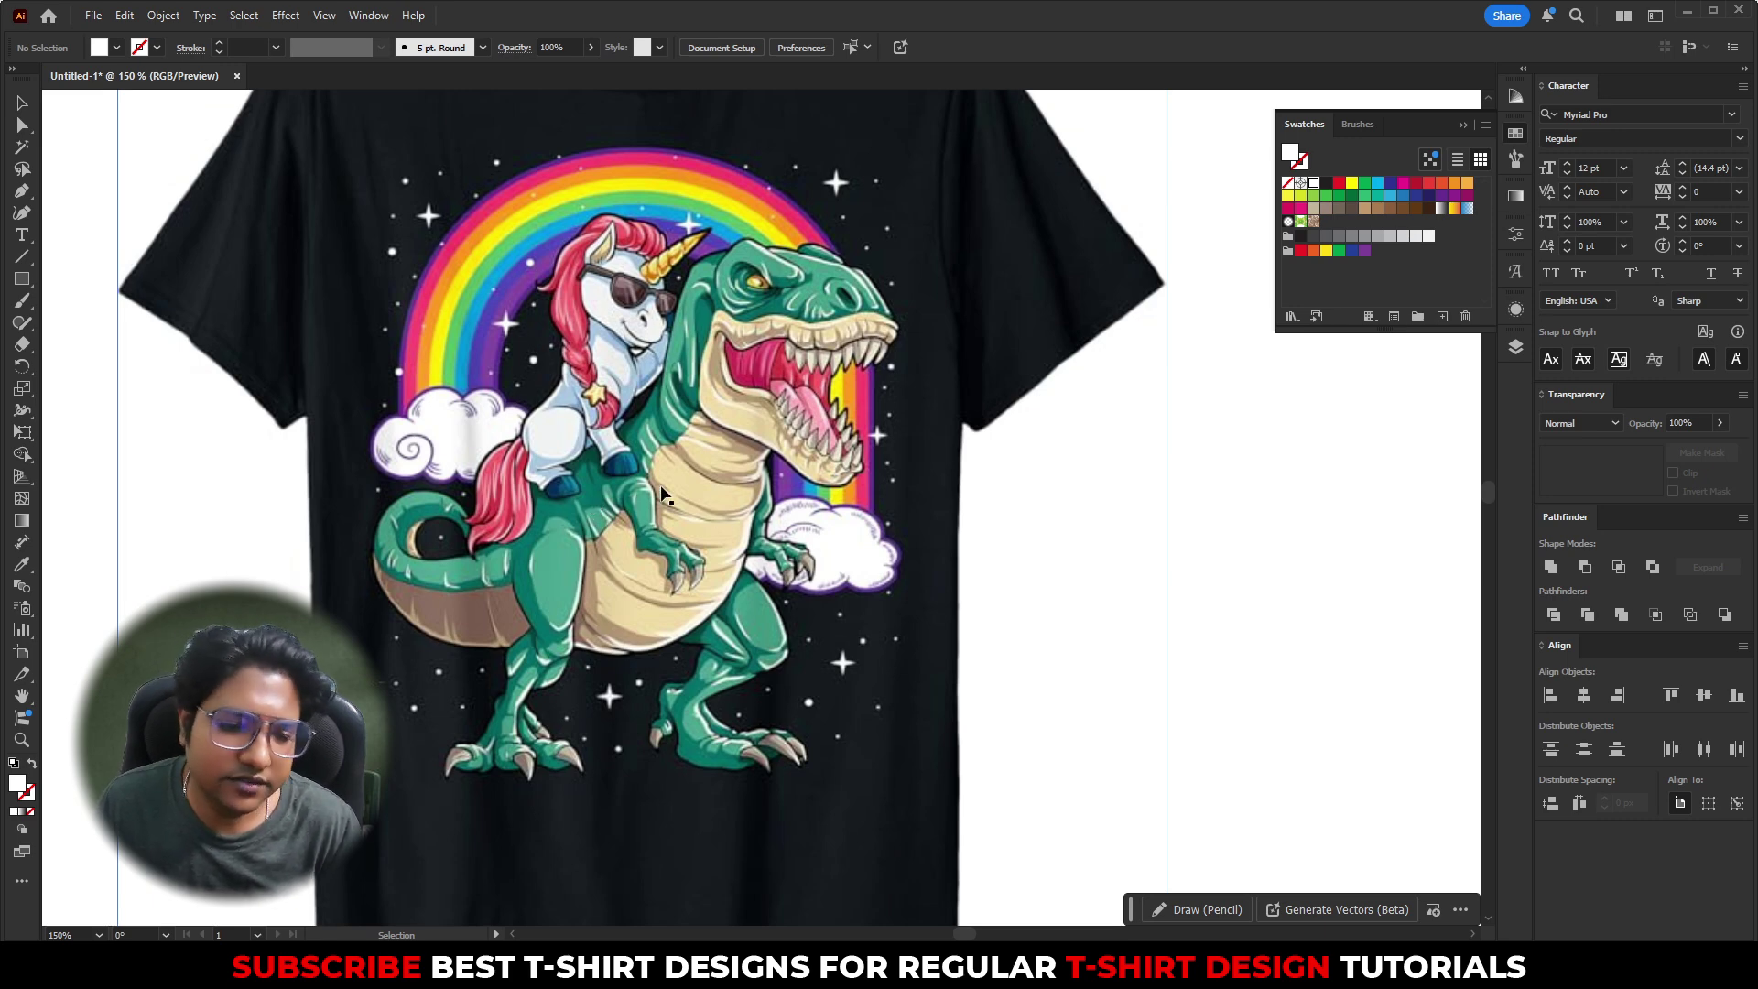
scroll(655, 490, "down", 2, "alt")
scroll(937, 555, "right", 2, "ctrl")
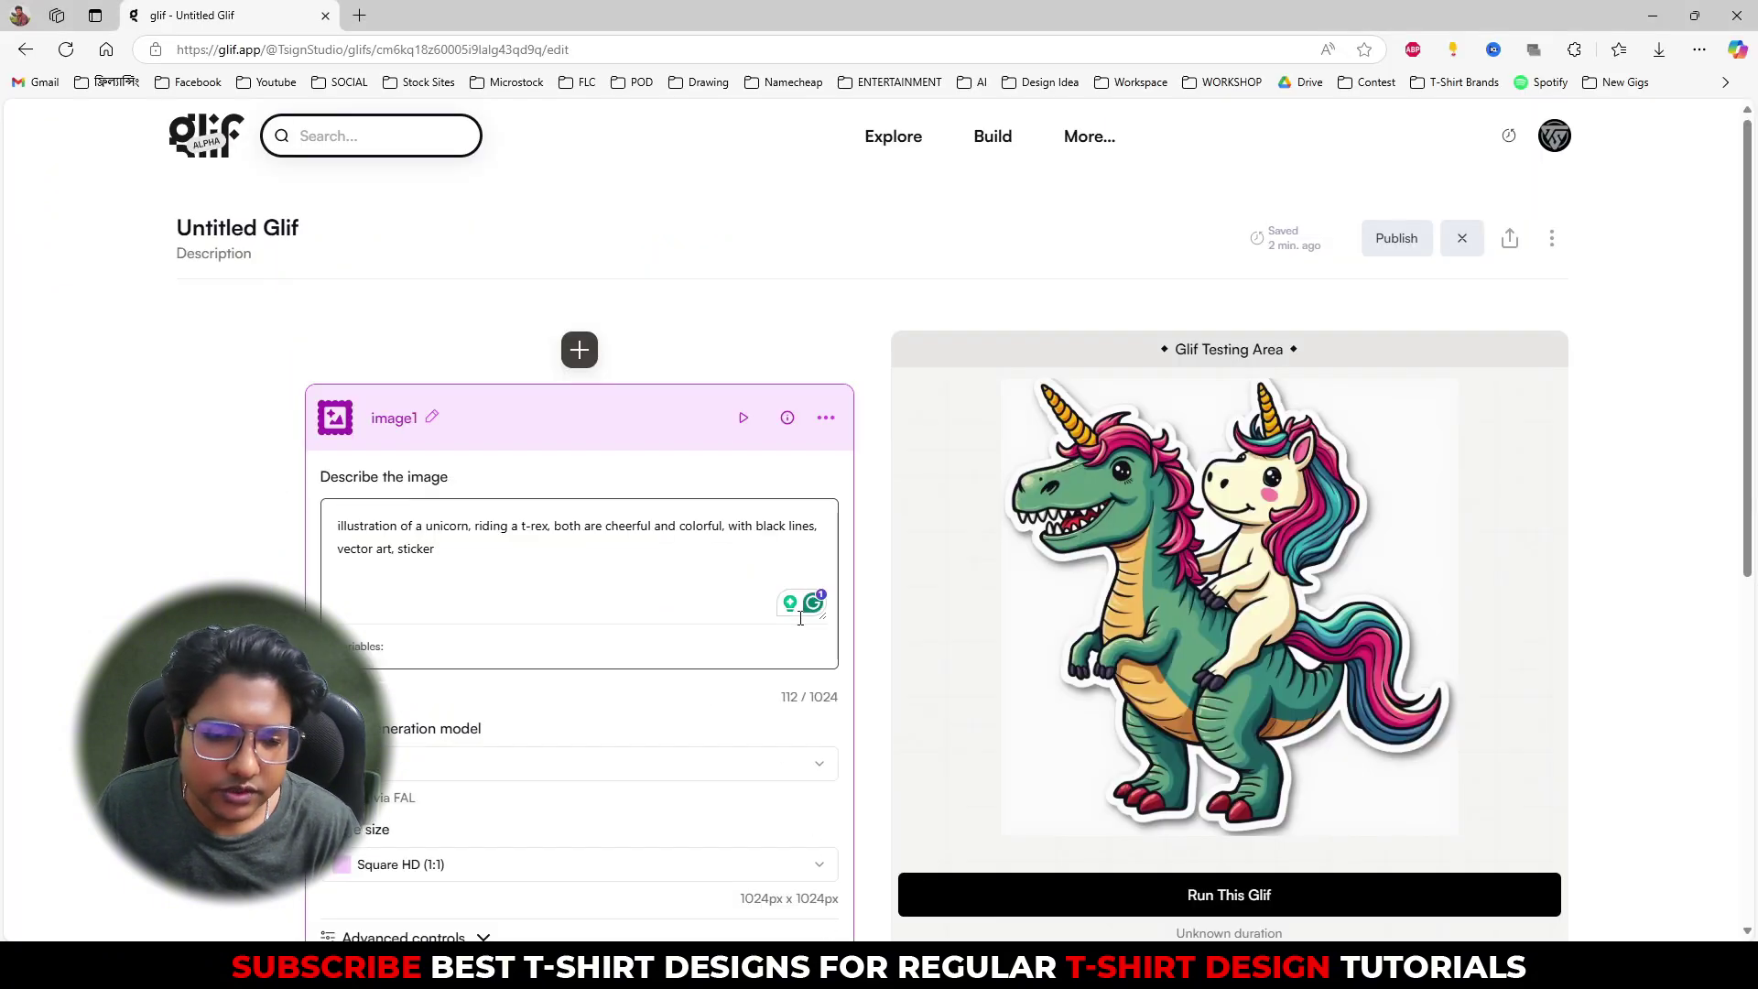
- Review the unicorn and T-rex sticker prompt on the glif page and inspect its generated image enlarged
scroll(865, 352, "down", 1)
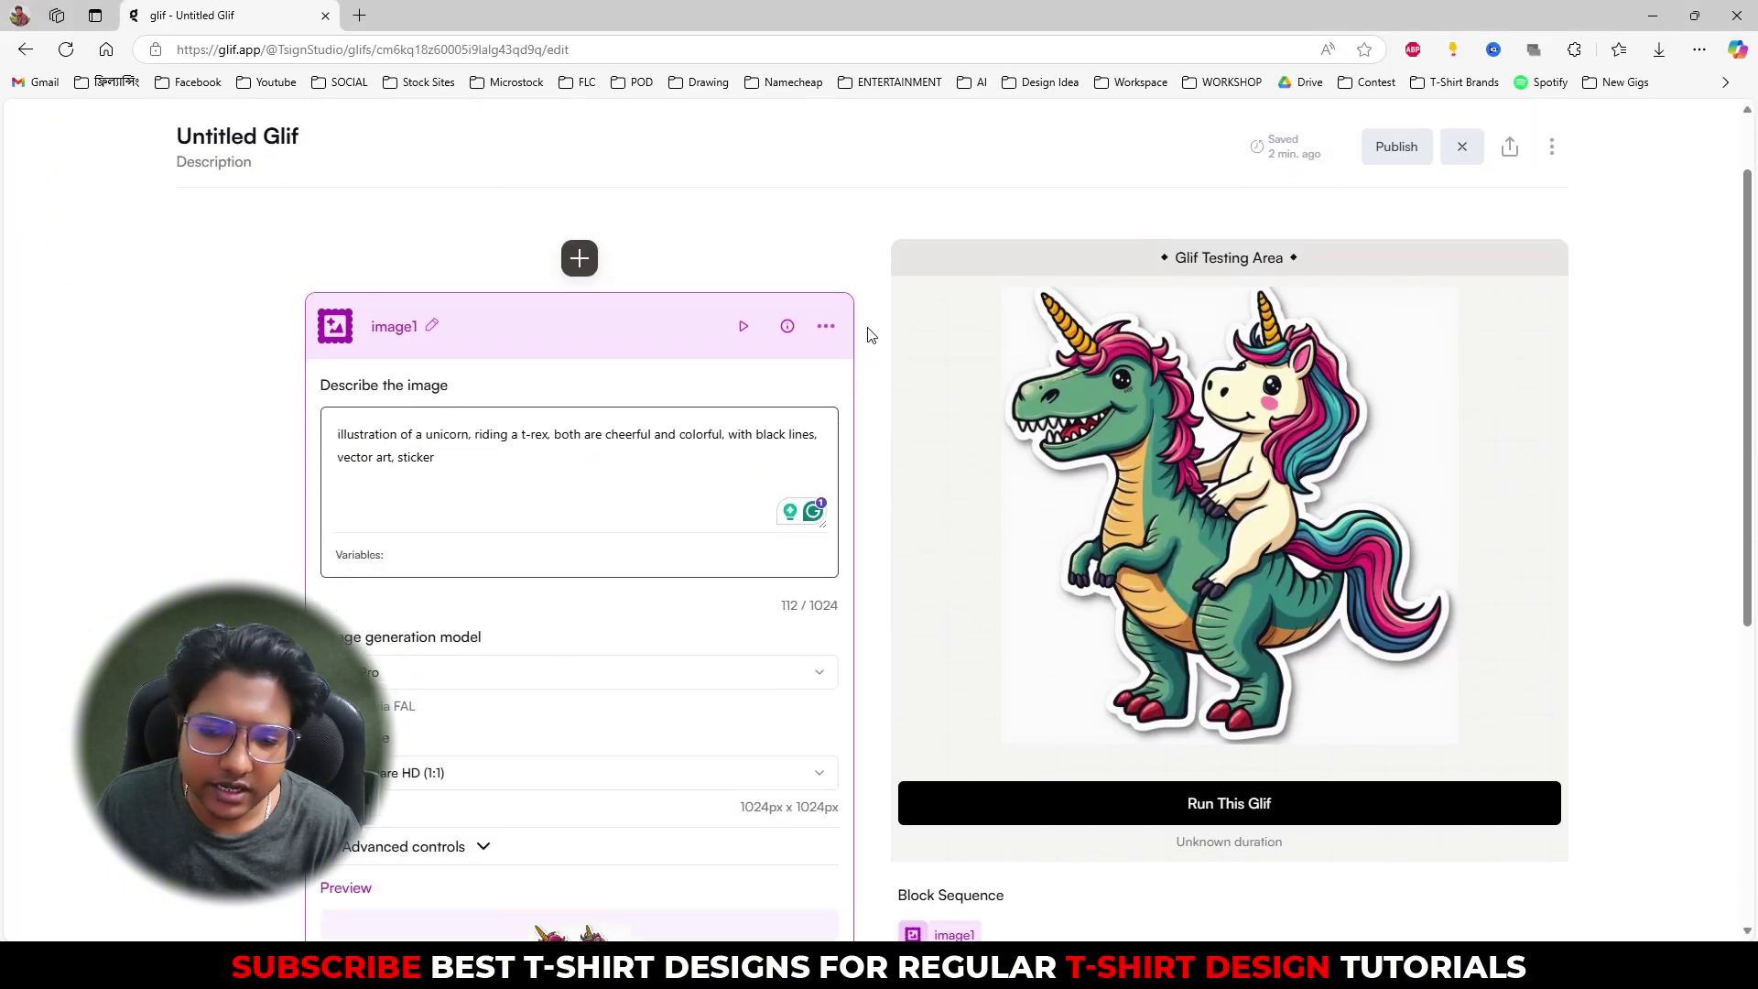
left_click_drag(336, 437, 487, 464)
left_click(435, 469)
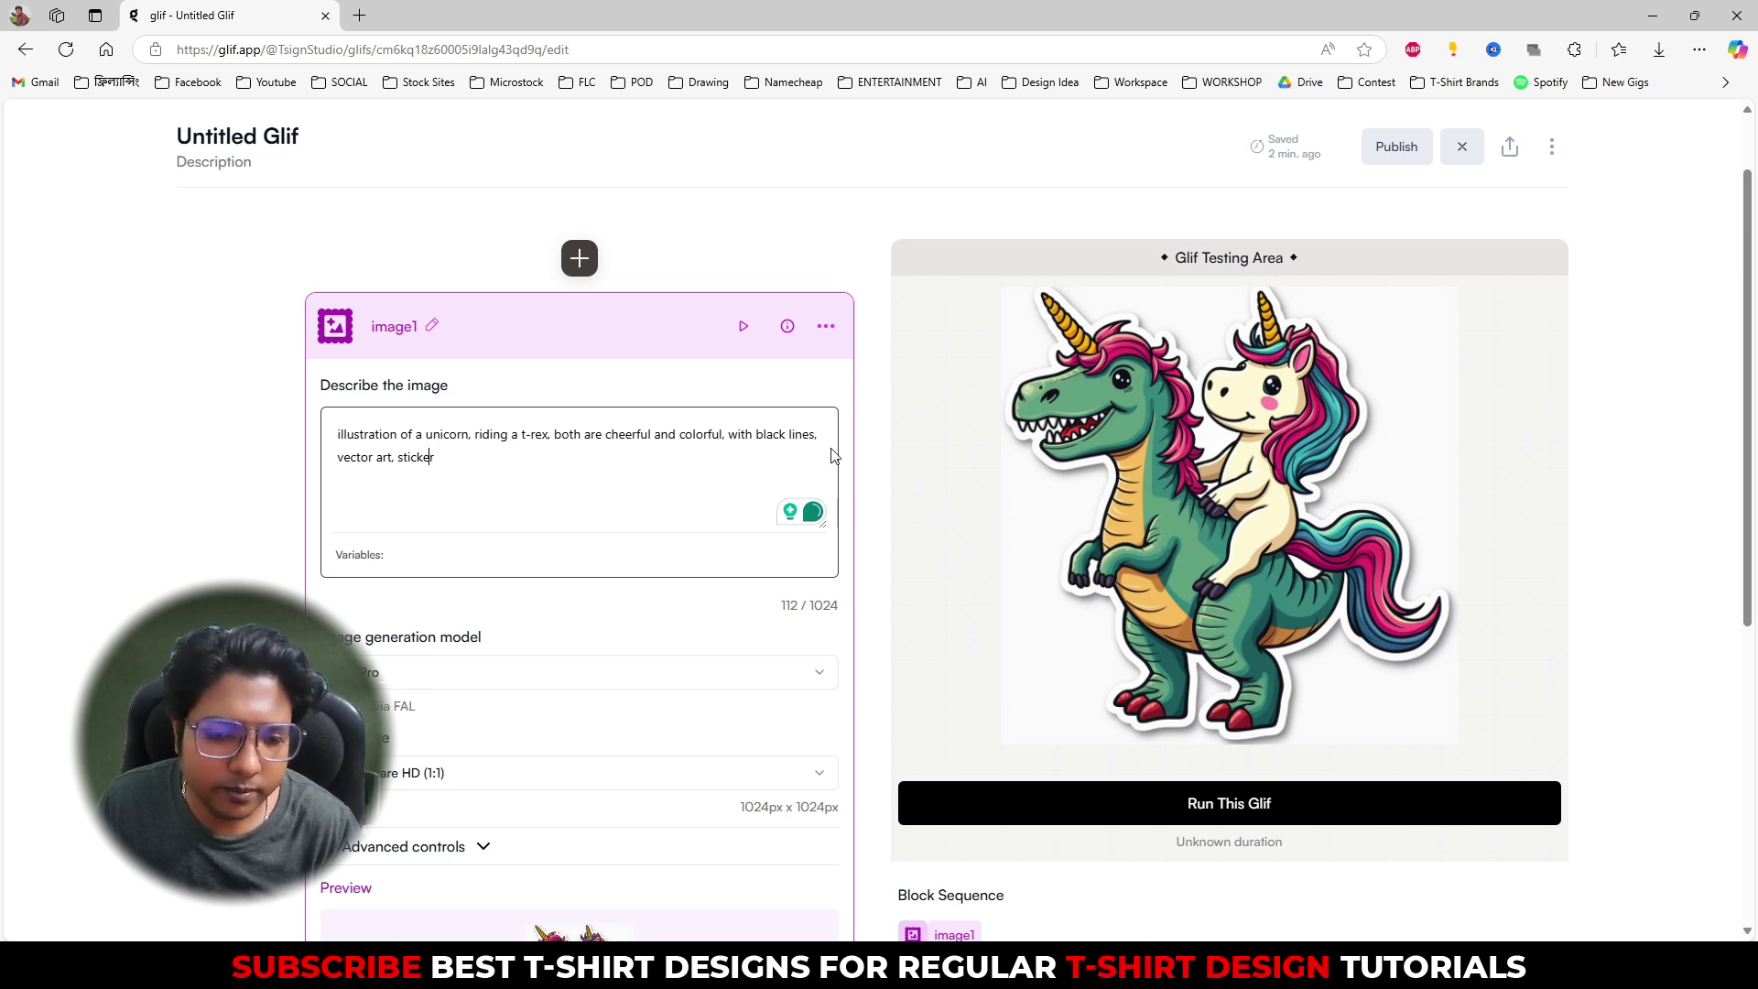
left_click_drag(482, 464, 325, 429)
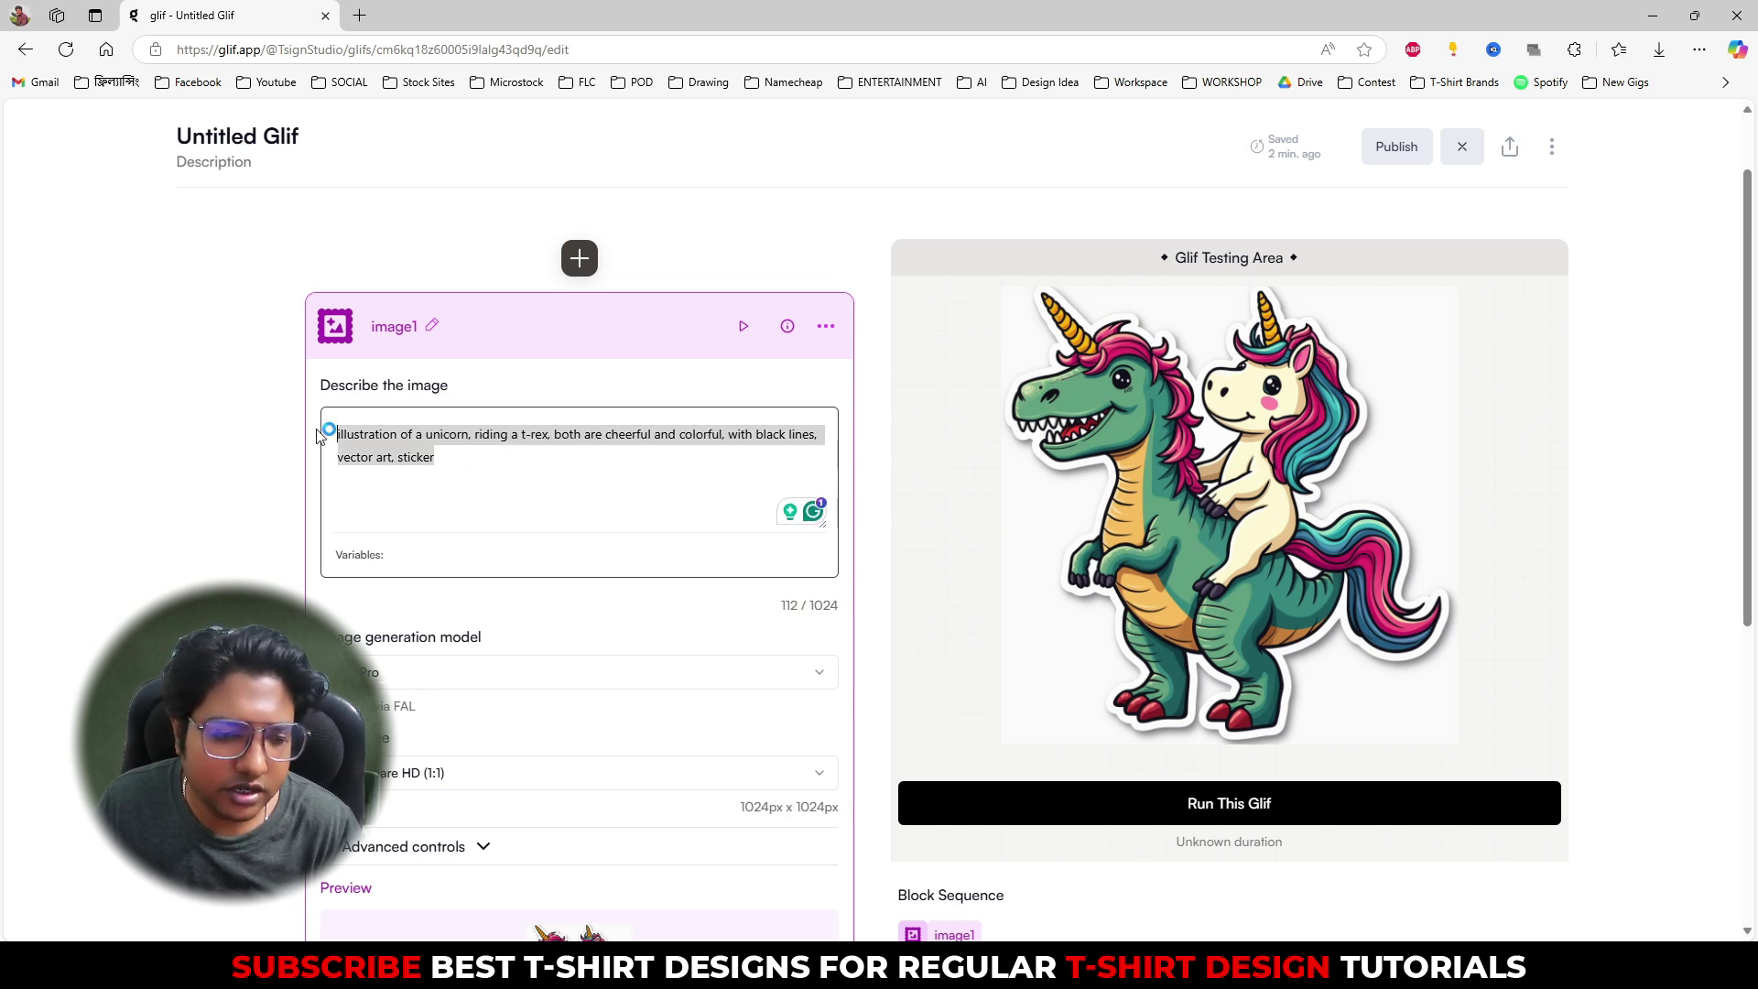
left_click(534, 470)
left_click(1175, 520)
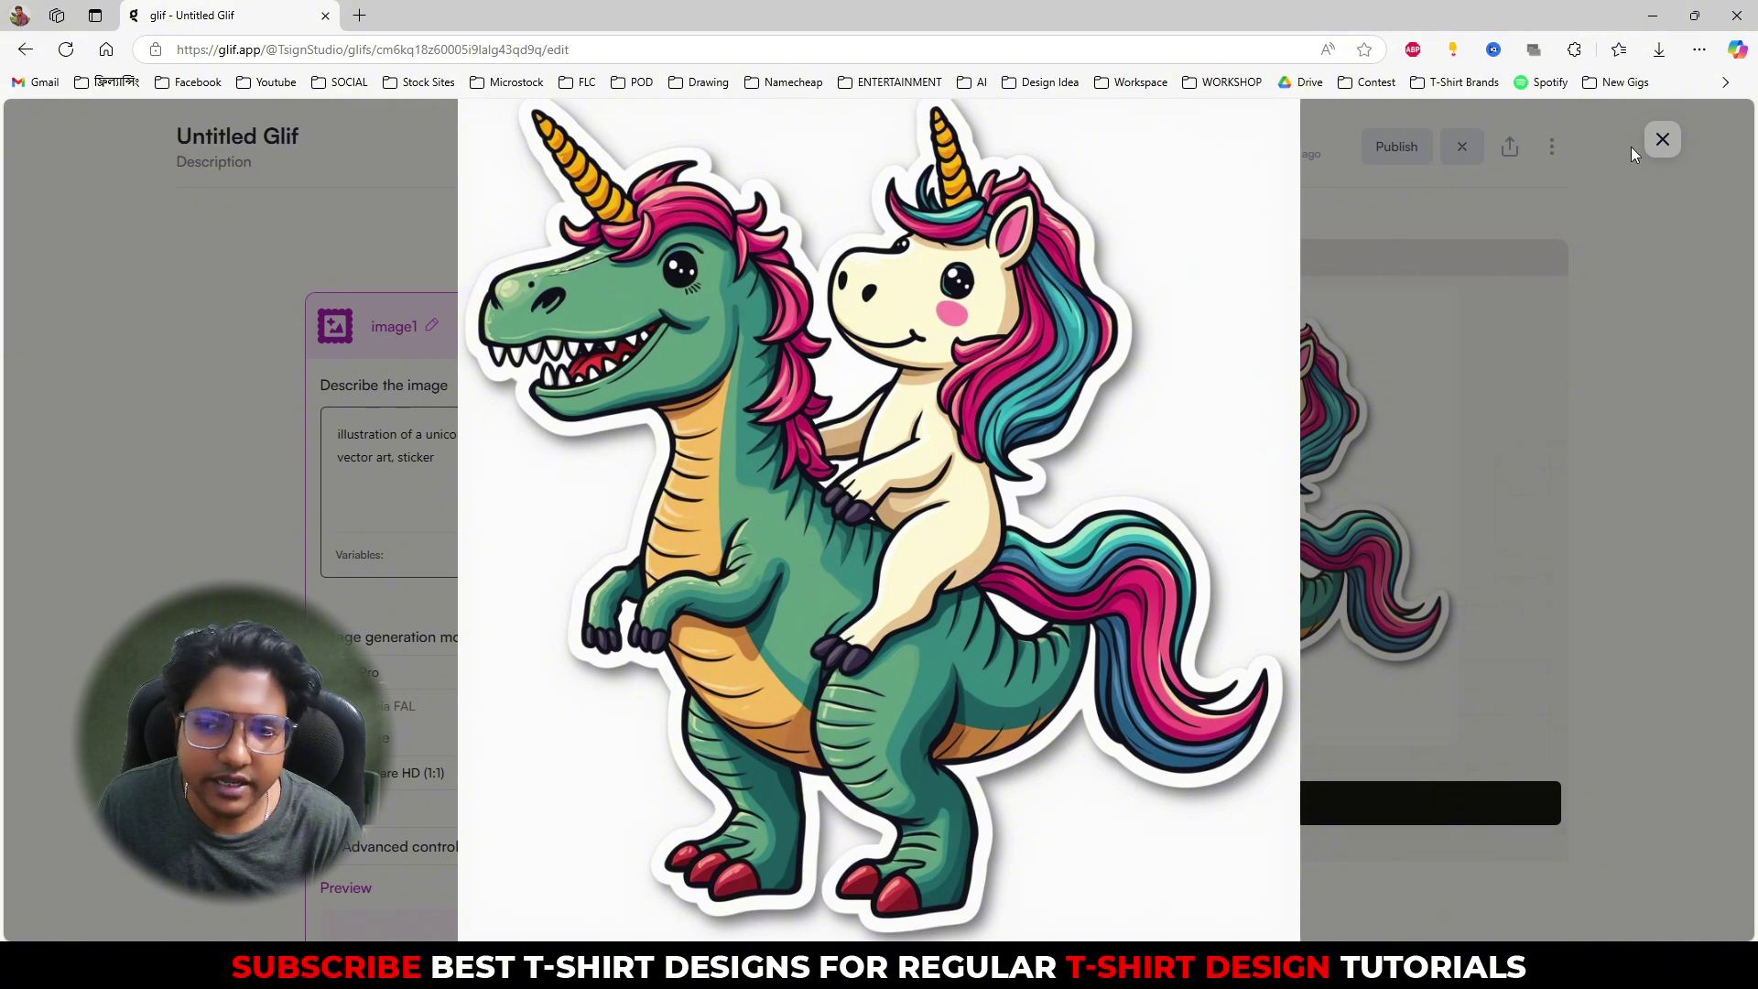
left_click(1669, 143)
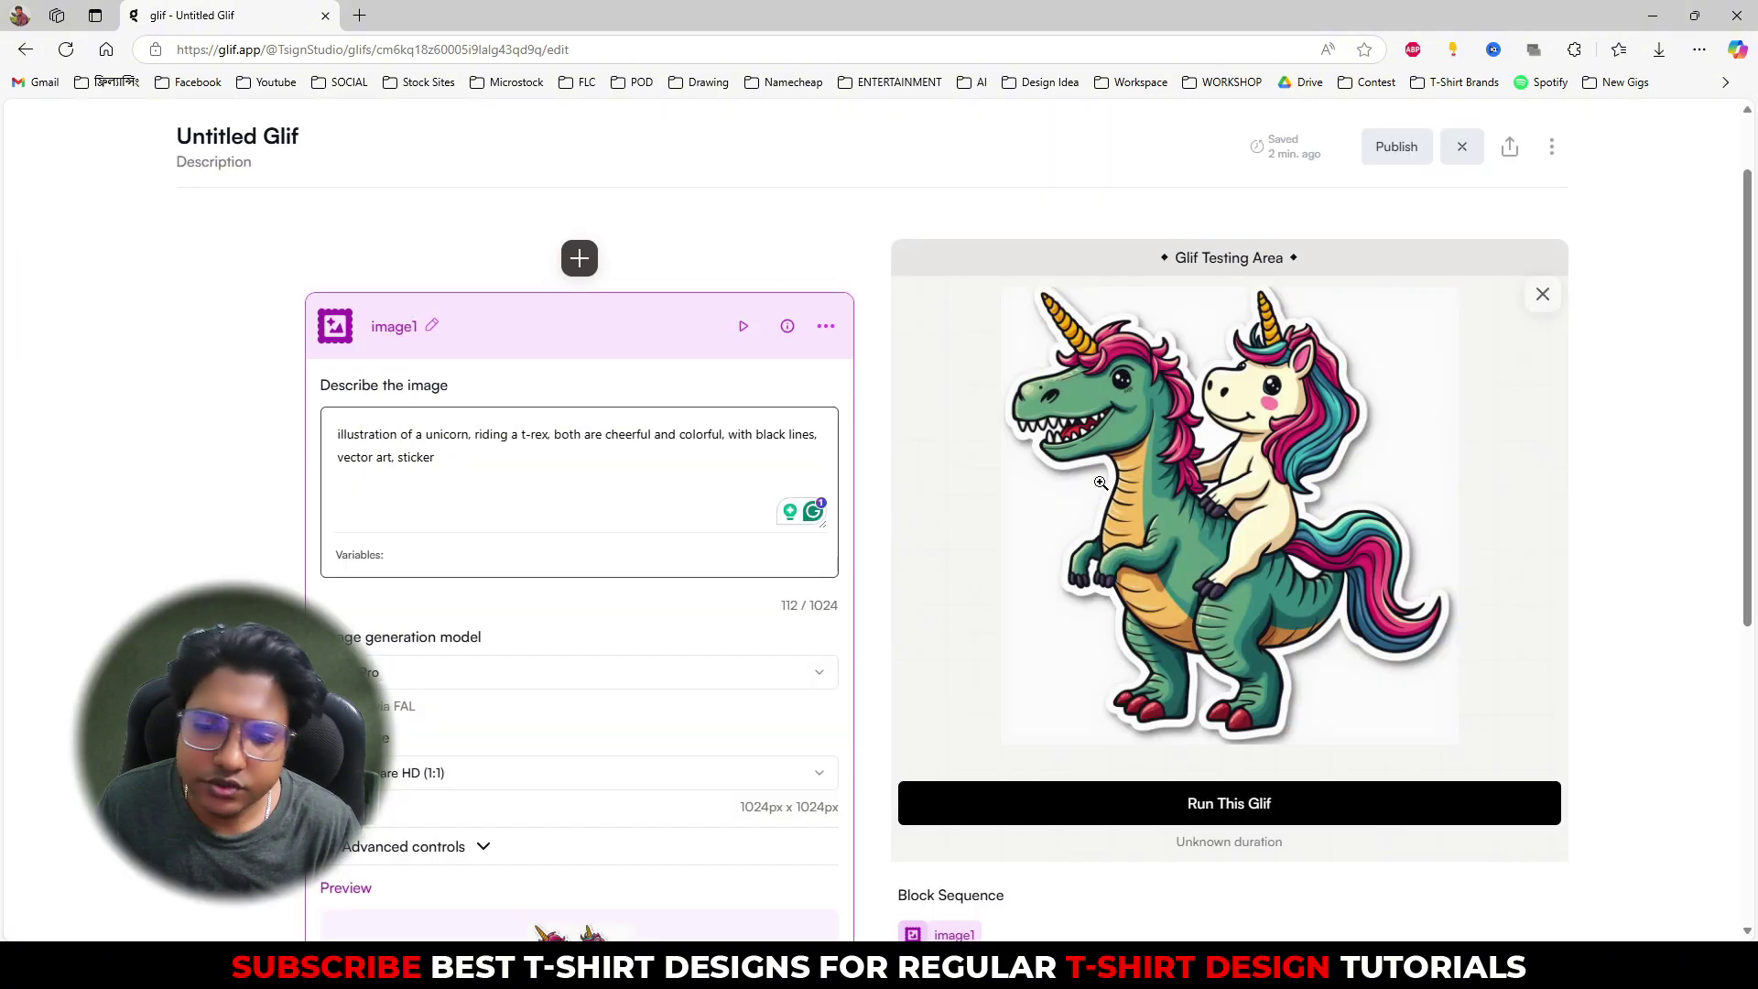
- Copy the enlarged generated unicorn and T-rex image and paste it into the Photoshop document
left_click(1186, 539)
right_click(846, 403)
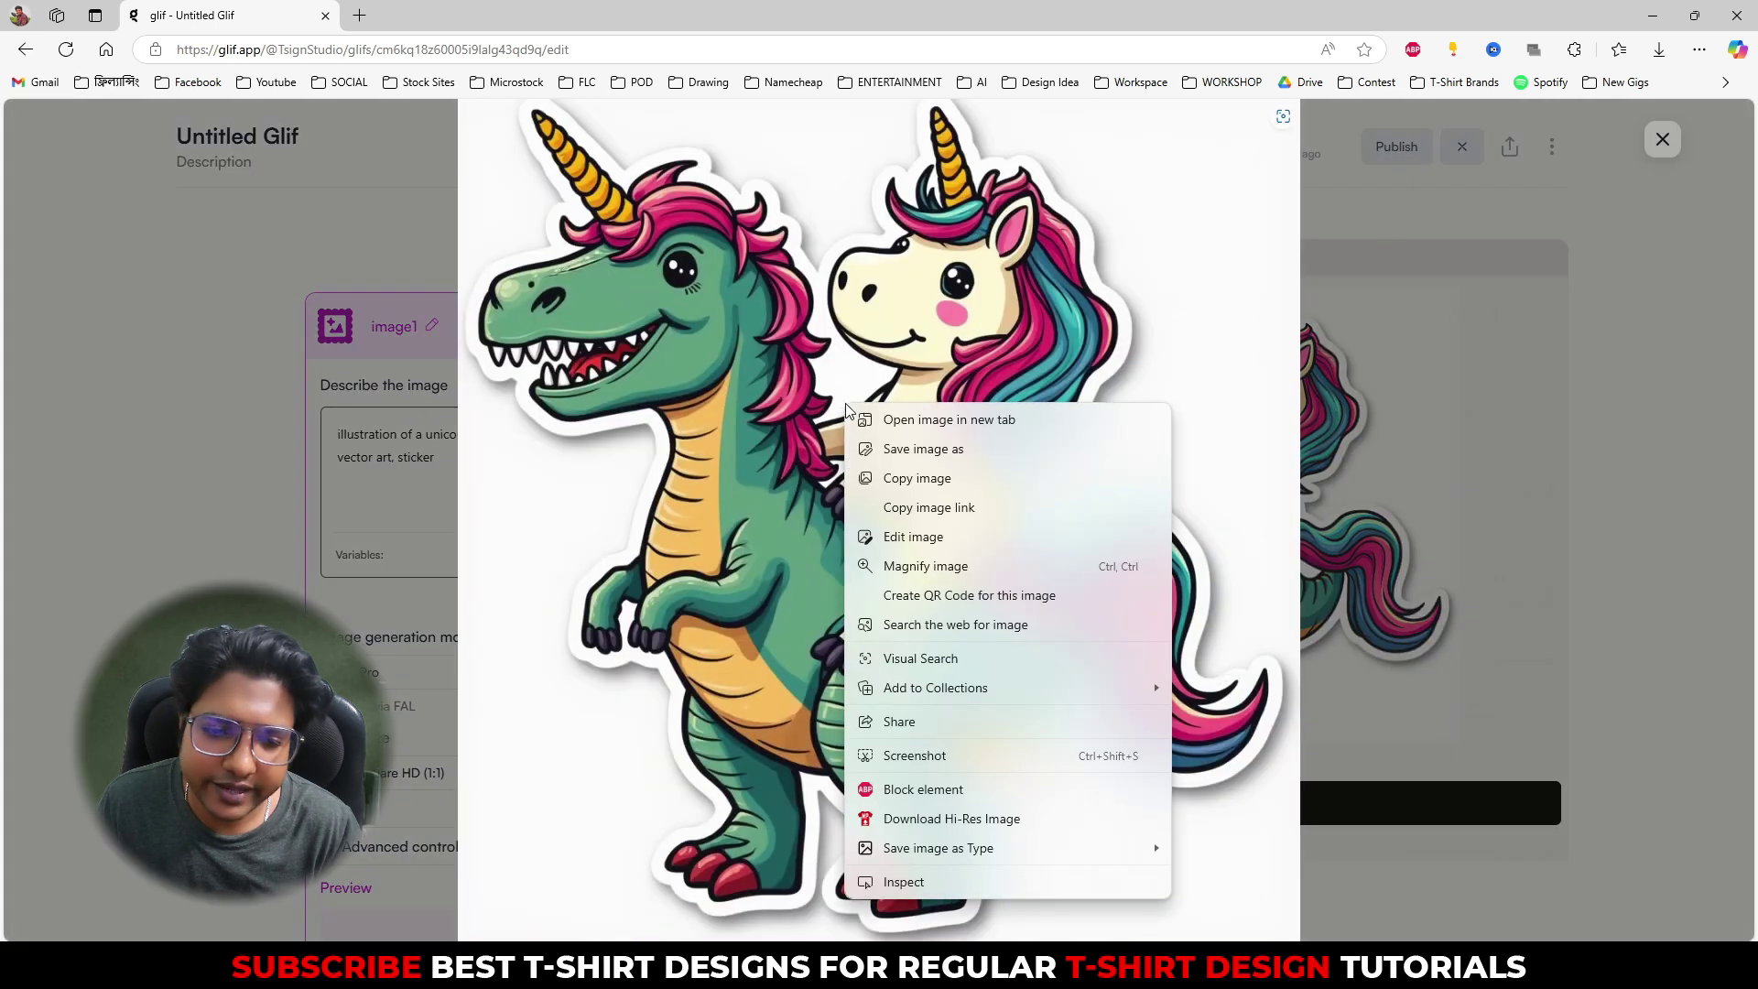
left_click(890, 476)
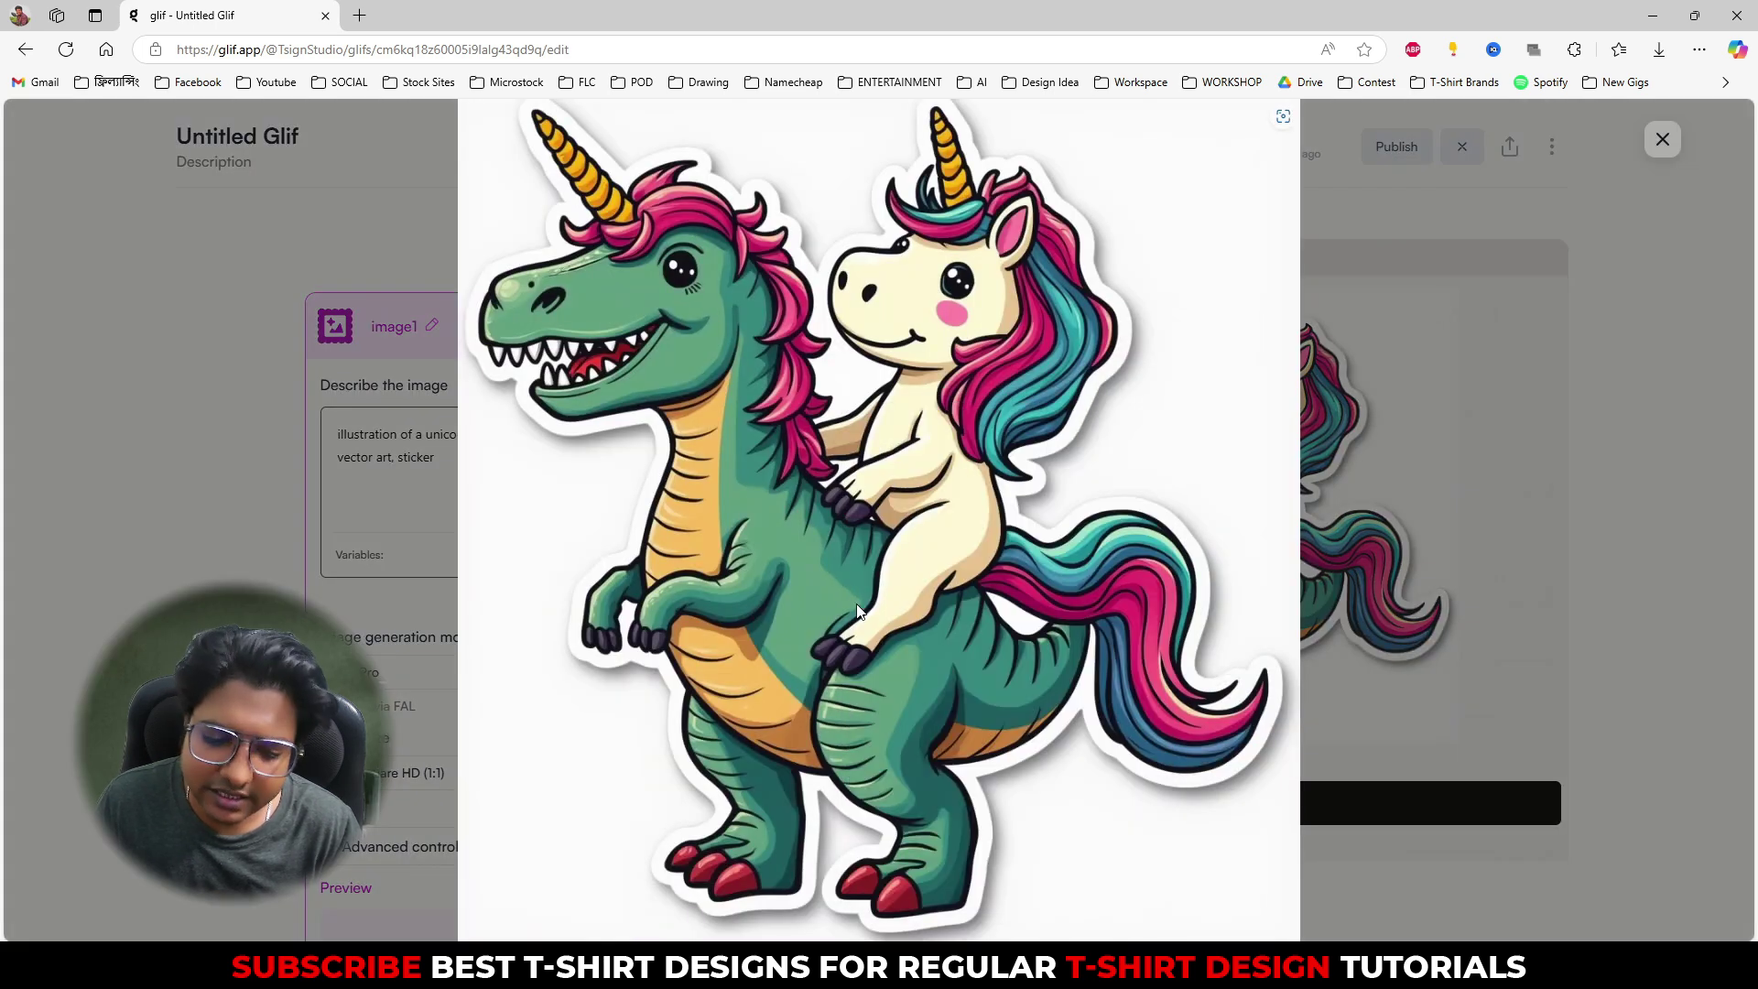
left_click(891, 966)
key("ctrl+v")
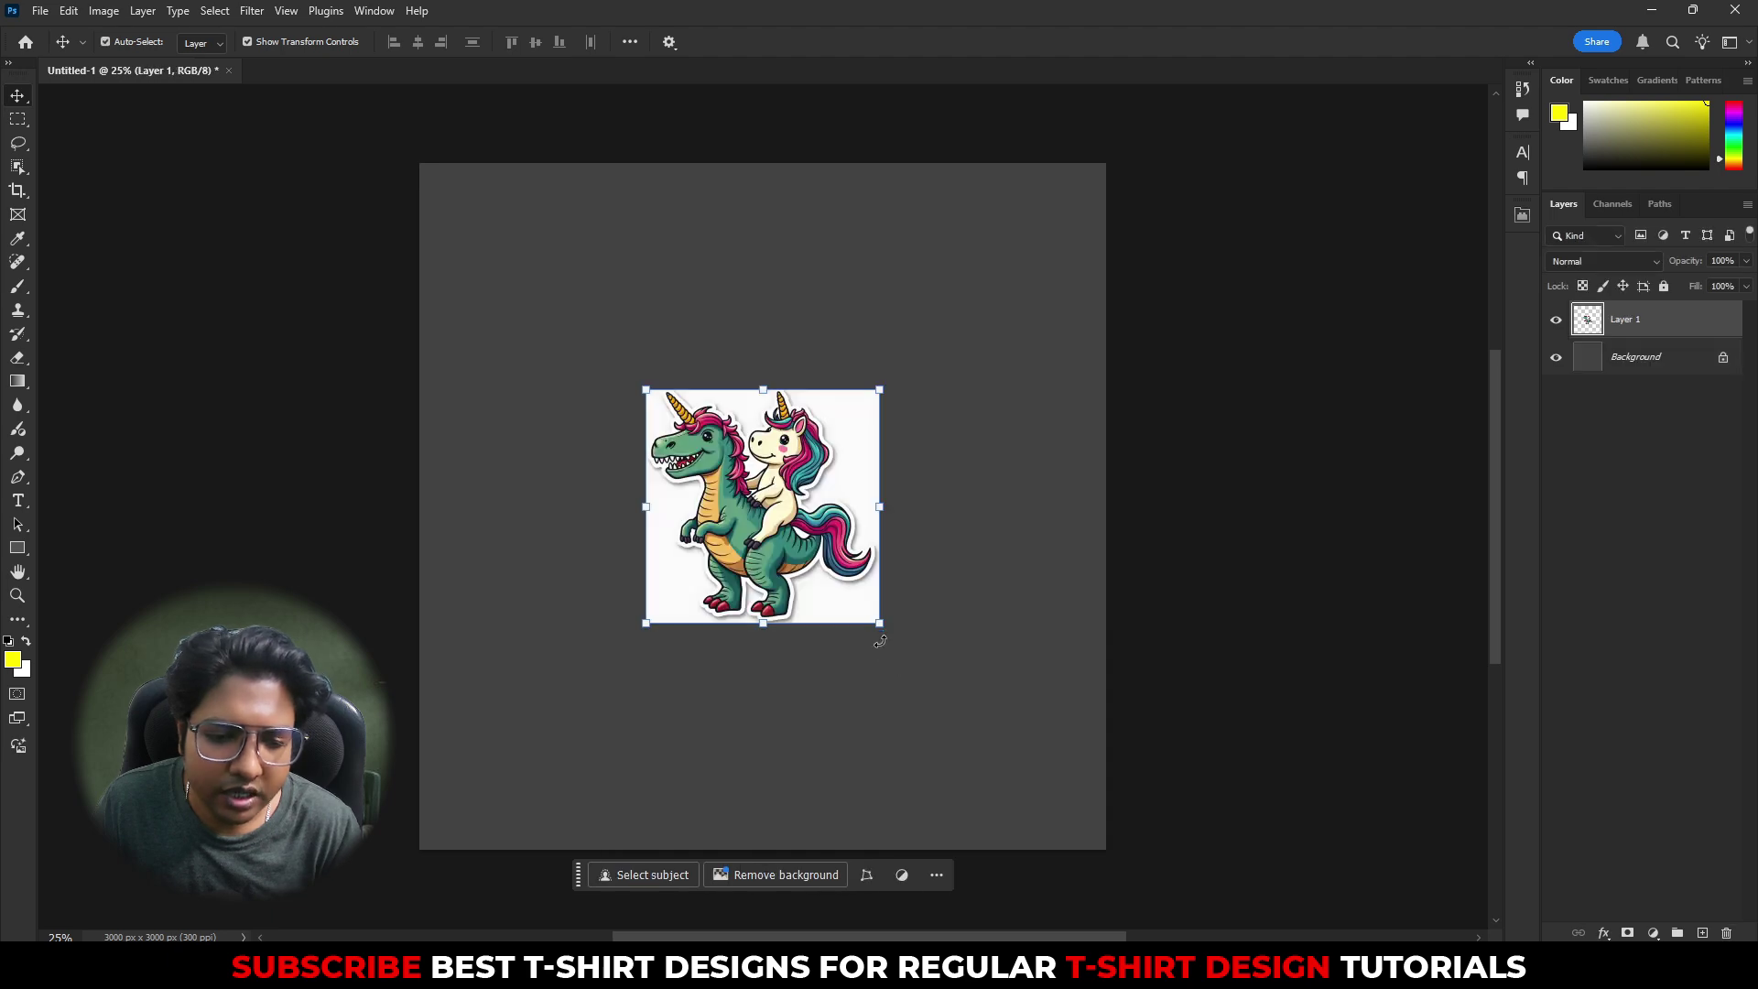
- Scale the pasted illustration up until it fills the whole square canvas
left_click_drag(887, 630, 1121, 838)
key("Return")
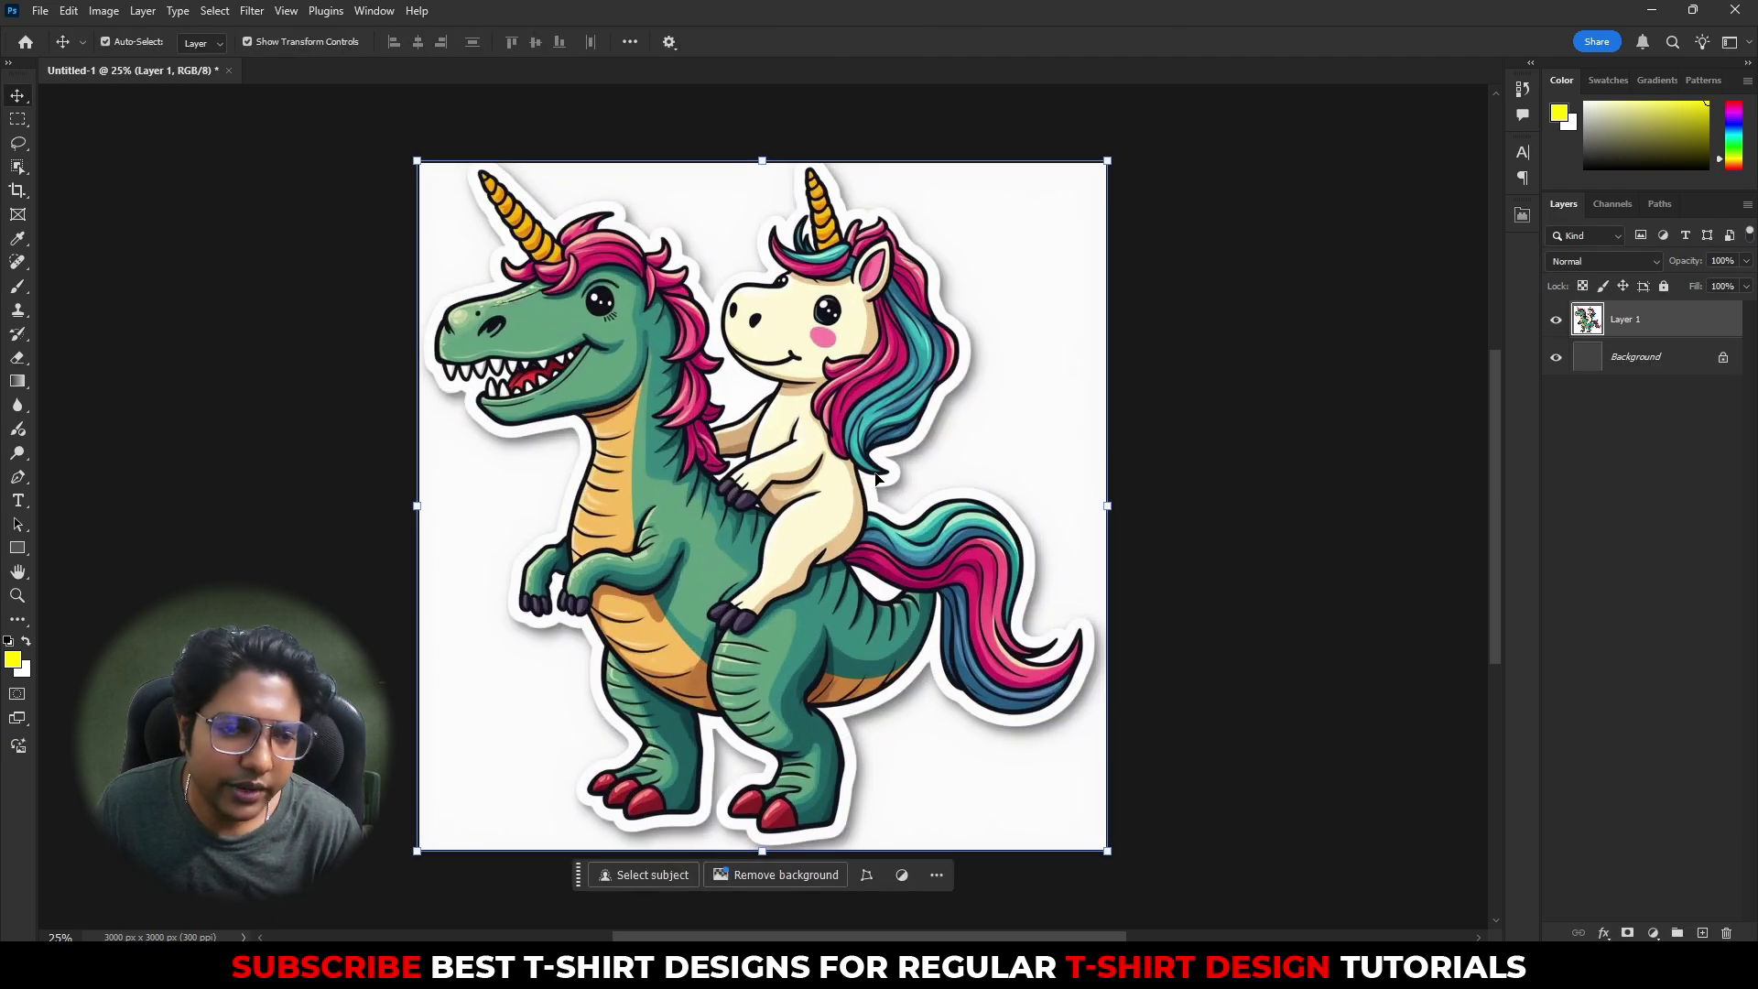
left_click_drag(762, 160, 761, 162)
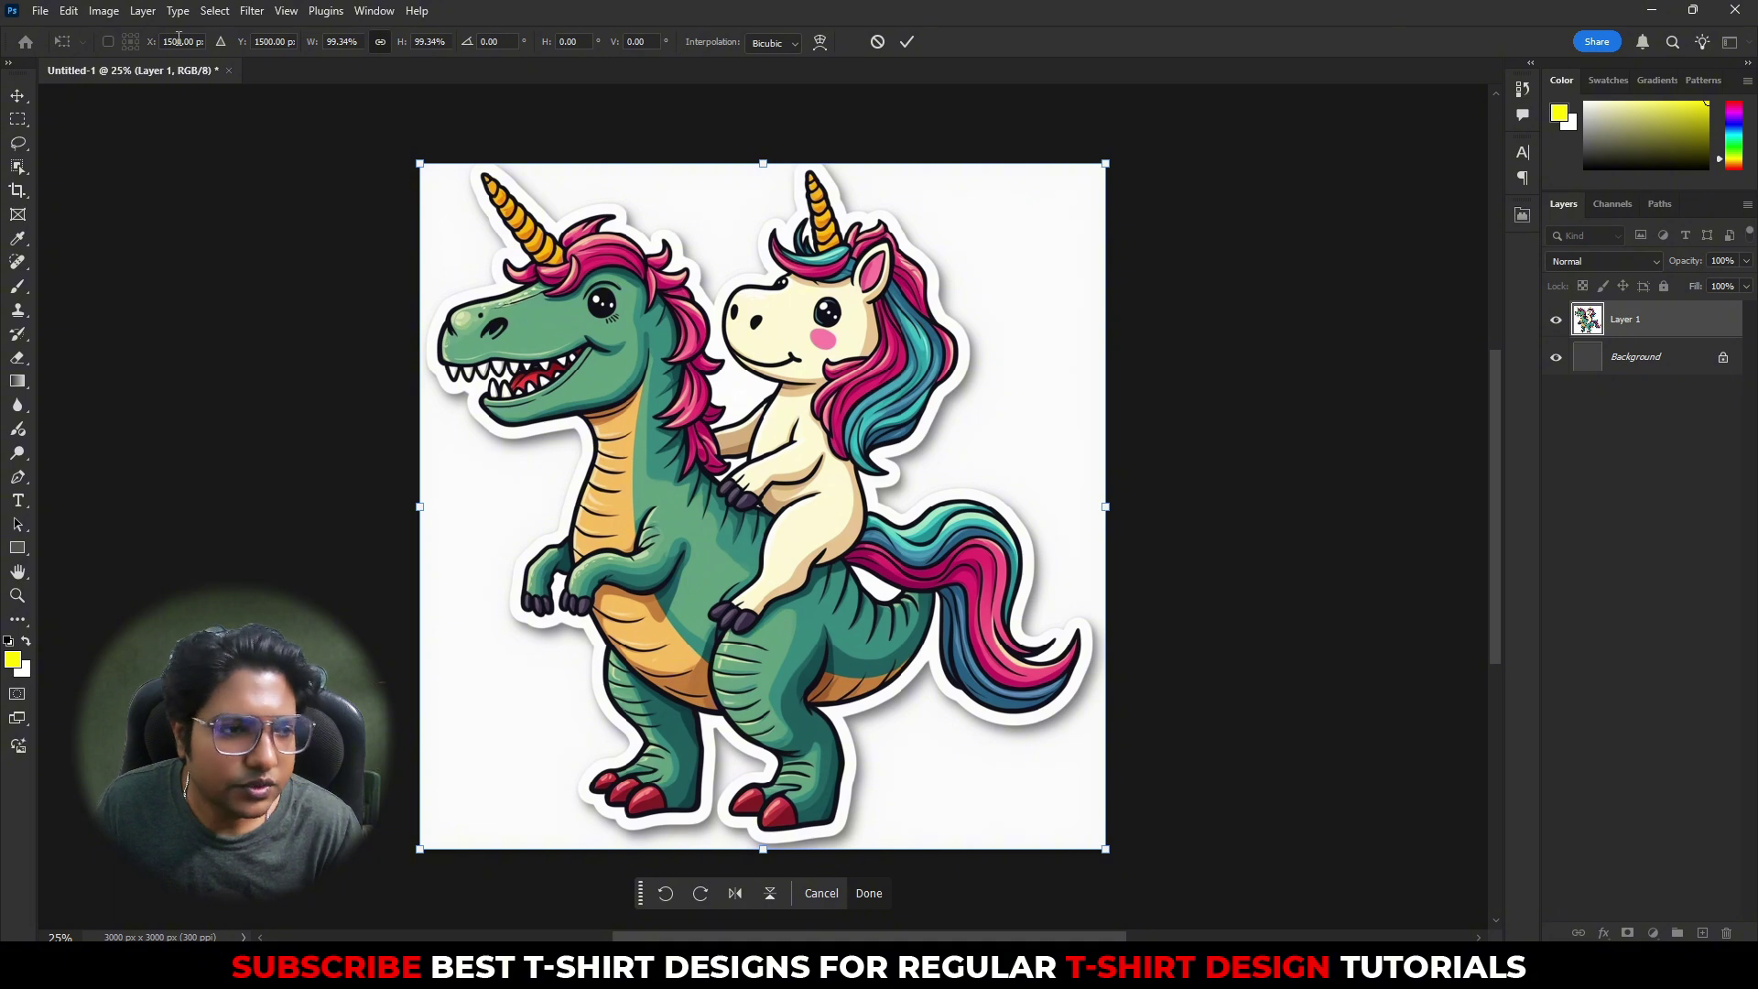
left_click(104, 10)
left_click(302, 176)
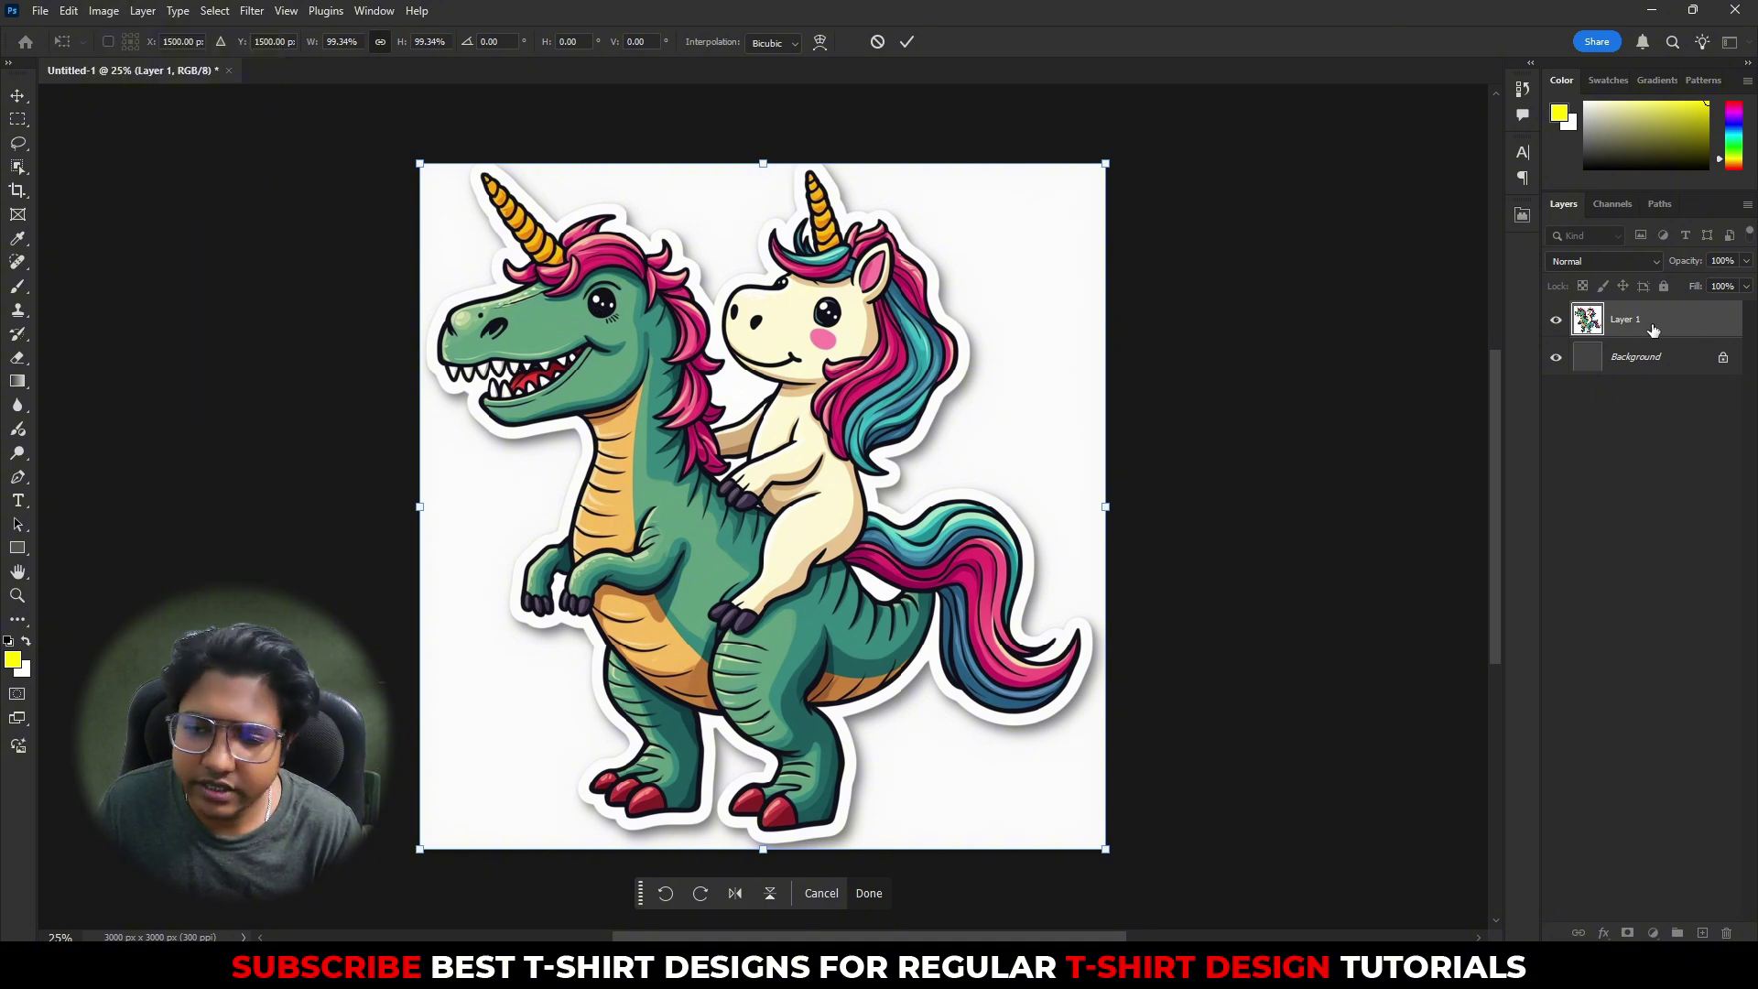
key("Return")
- Apply a Threshold adjustment with level 41 to the illustration layer to reduce it to black line art
left_click(103, 10)
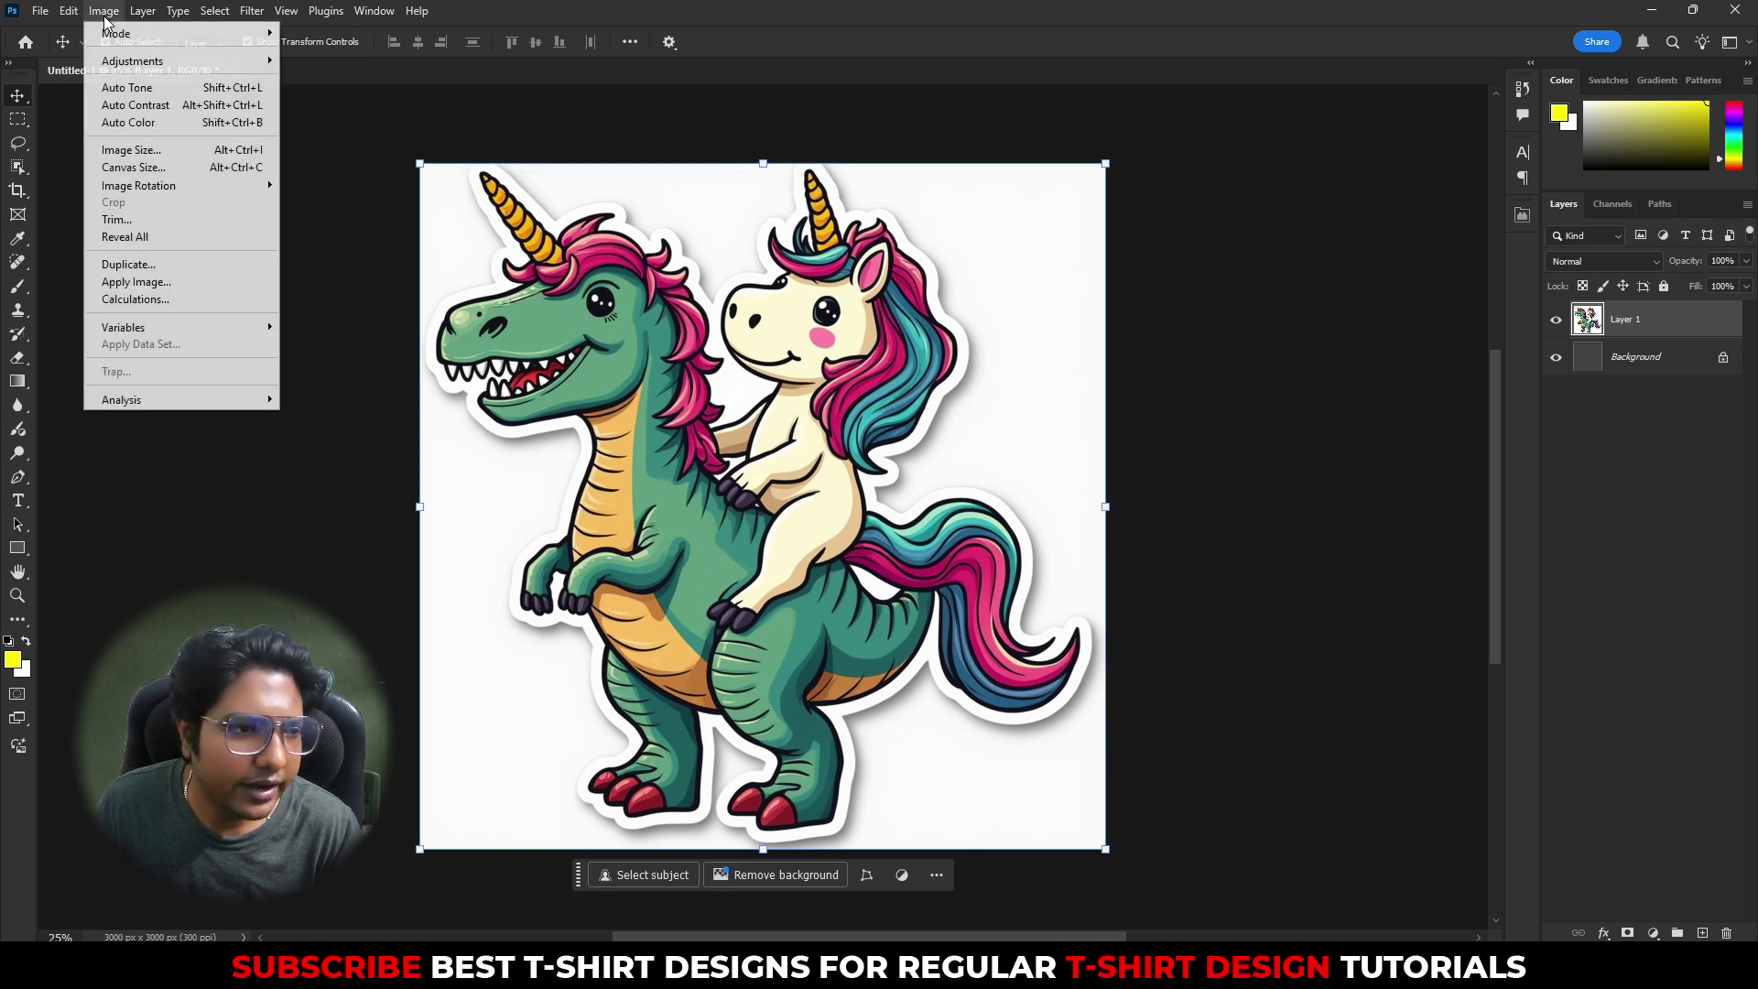
mouse_move(128, 60)
left_click(362, 310)
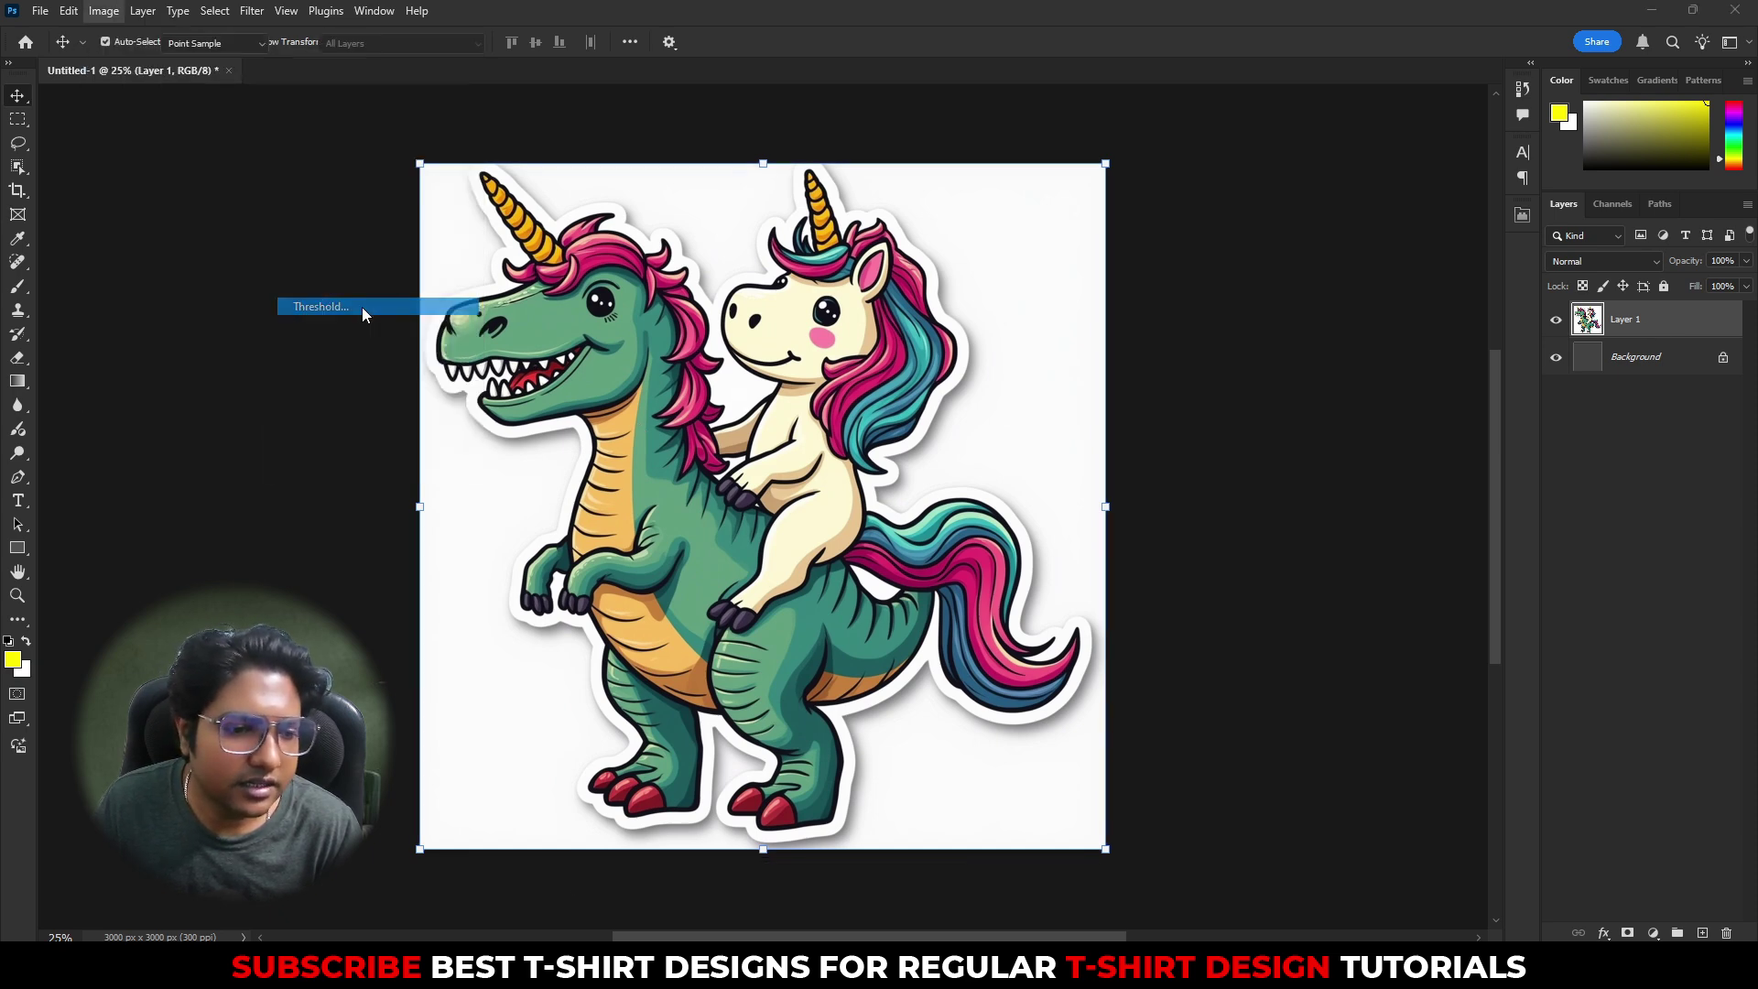
left_click_drag(319, 217, 1099, 220)
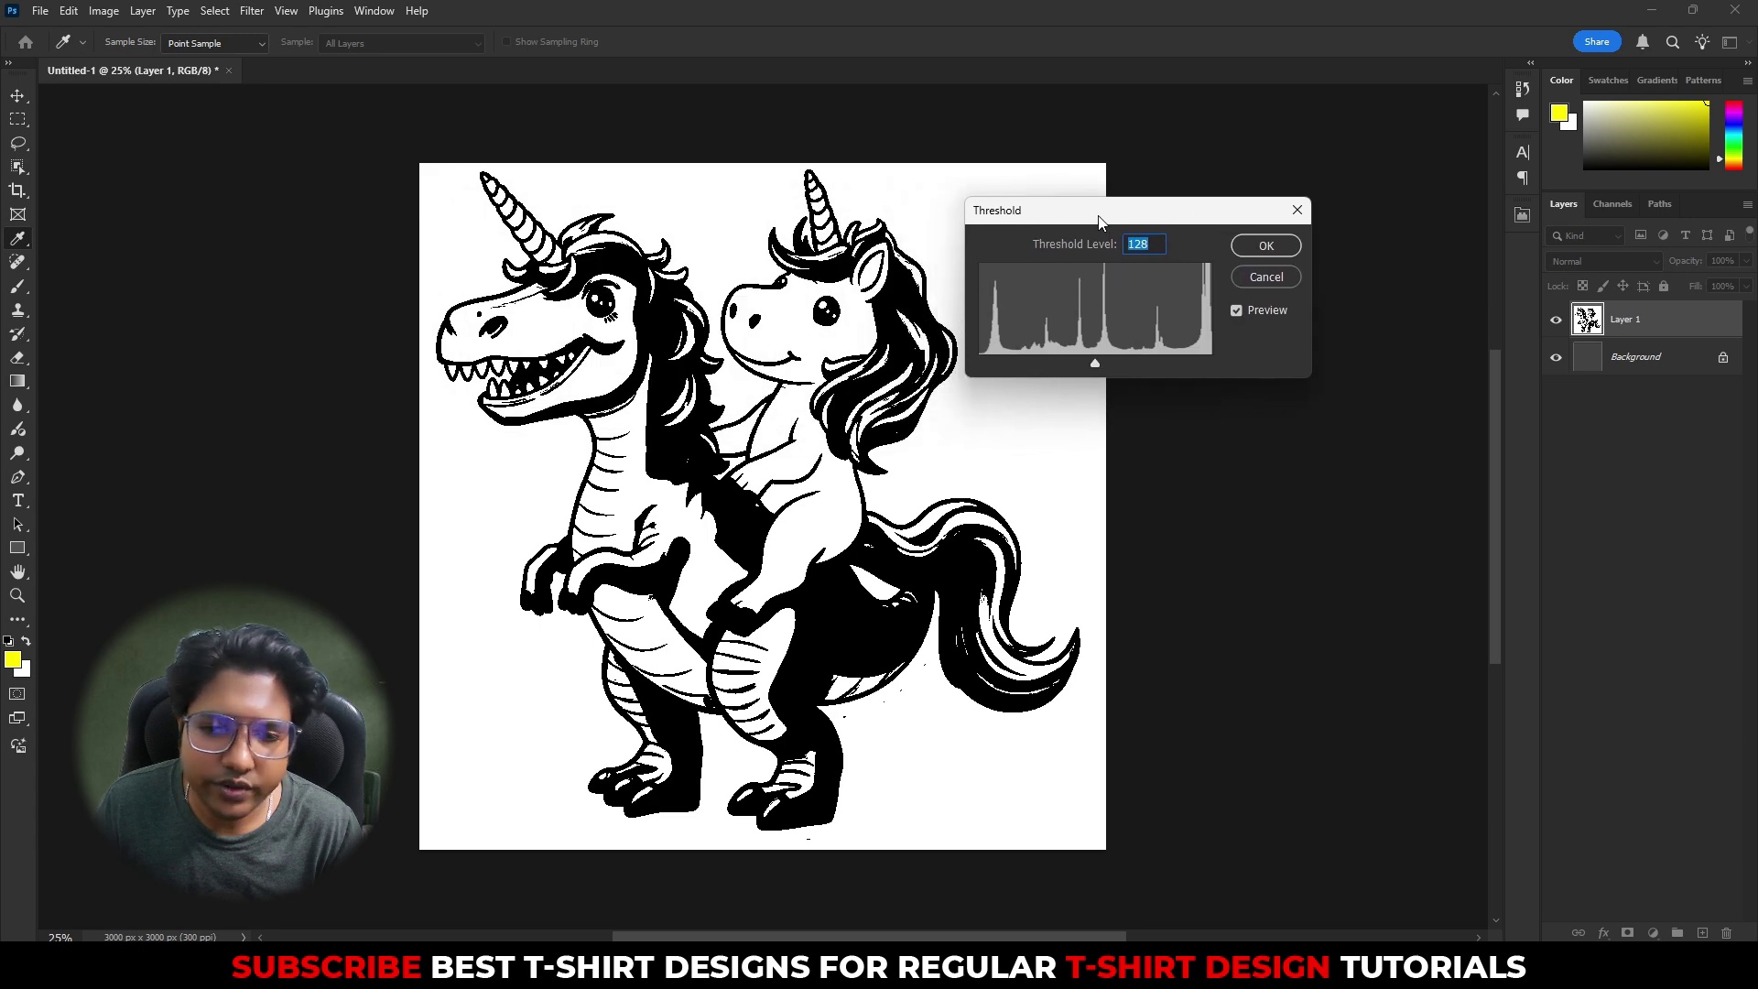
left_click_drag(1093, 363, 1014, 369)
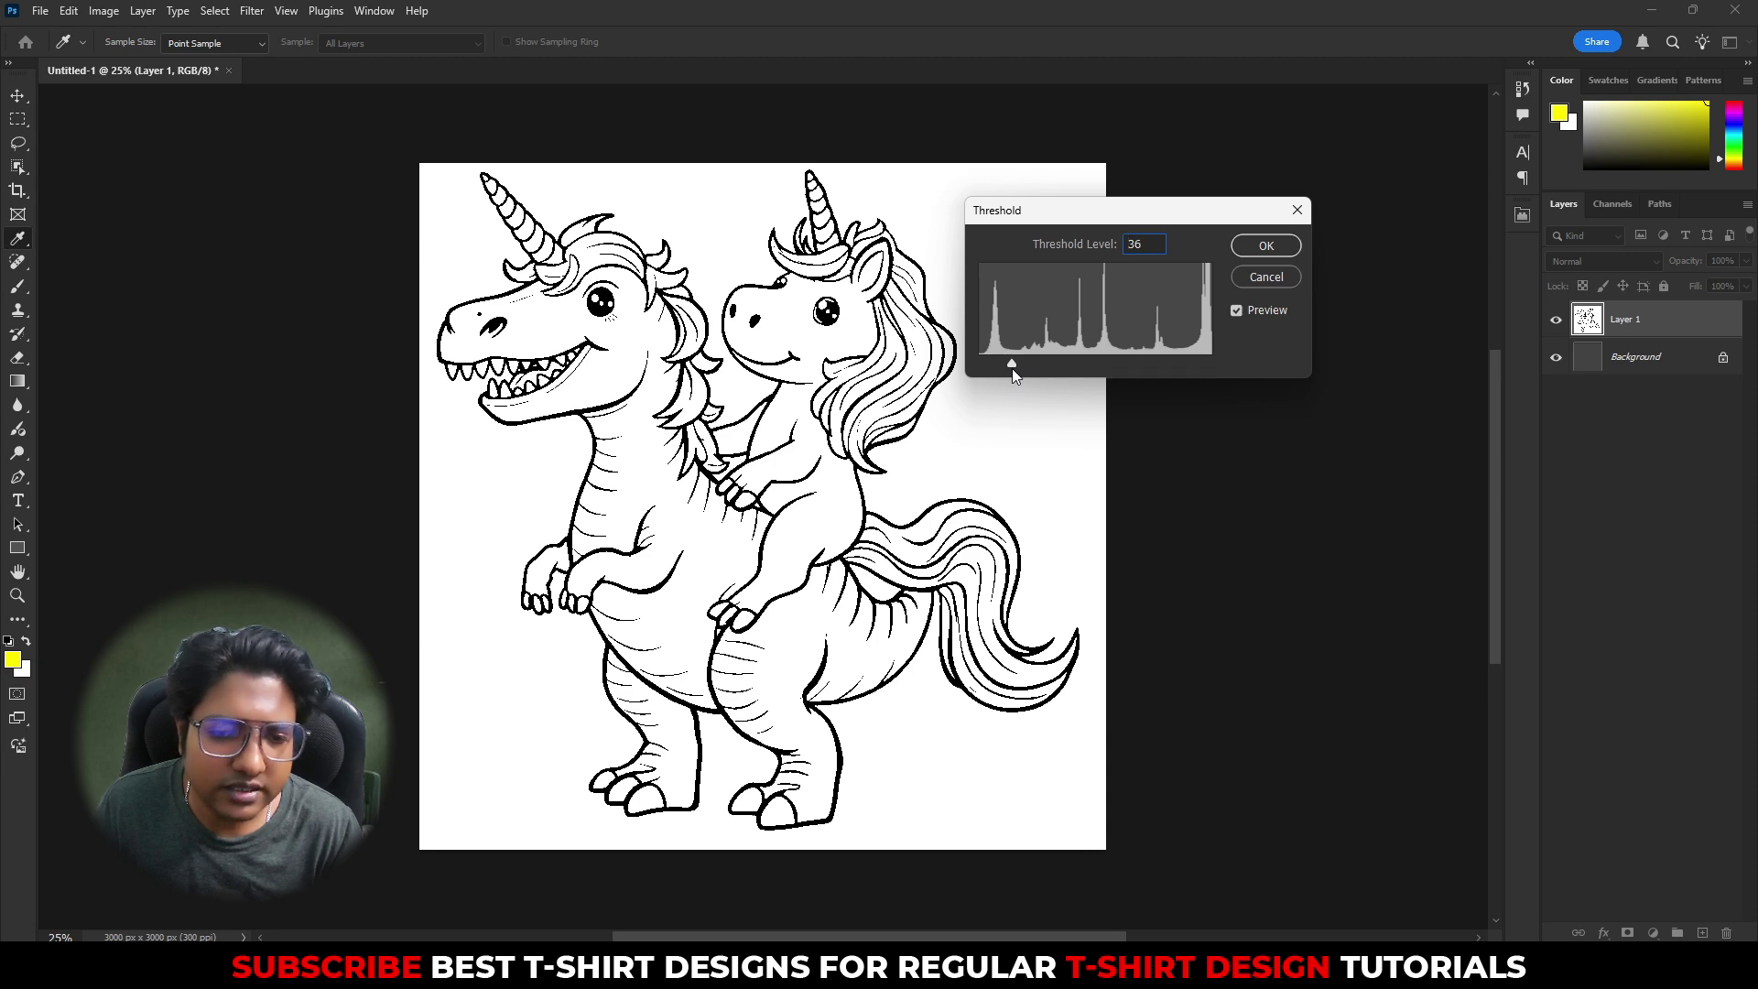
mouse_move(1012, 368)
left_mouse_down()
mouse_move(1037, 364)
mouse_move(1016, 368)
left_mouse_up()
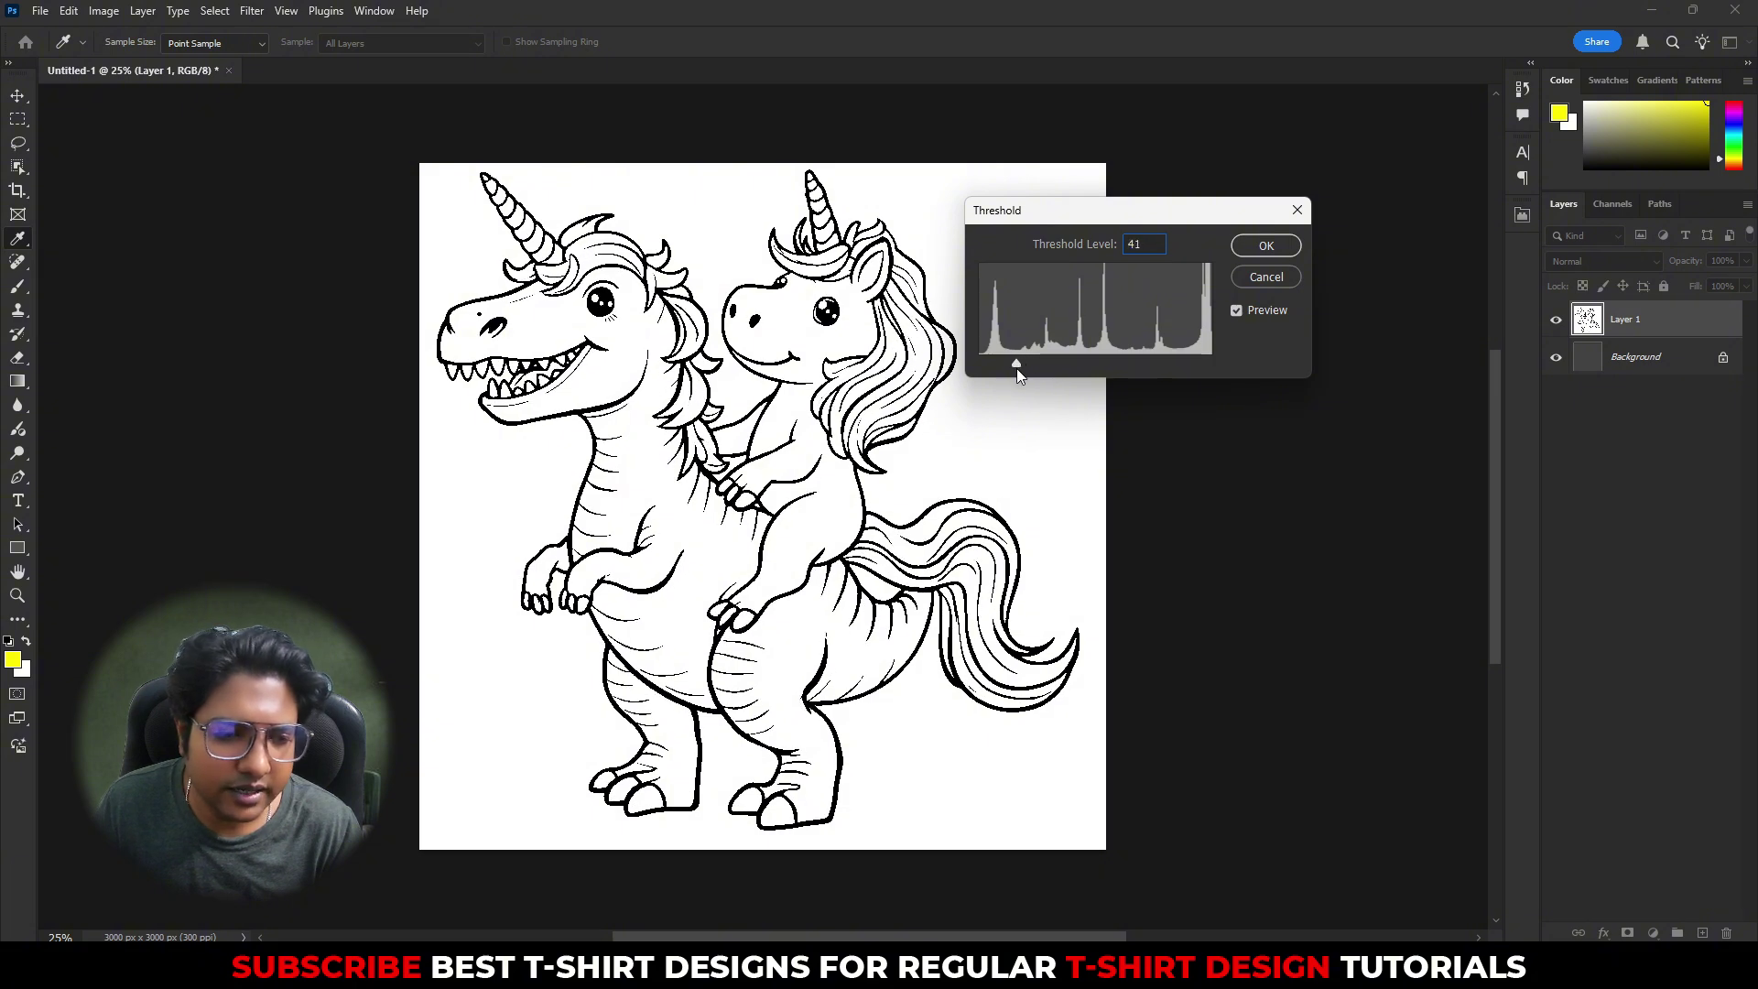
left_click(1265, 246)
key("v")
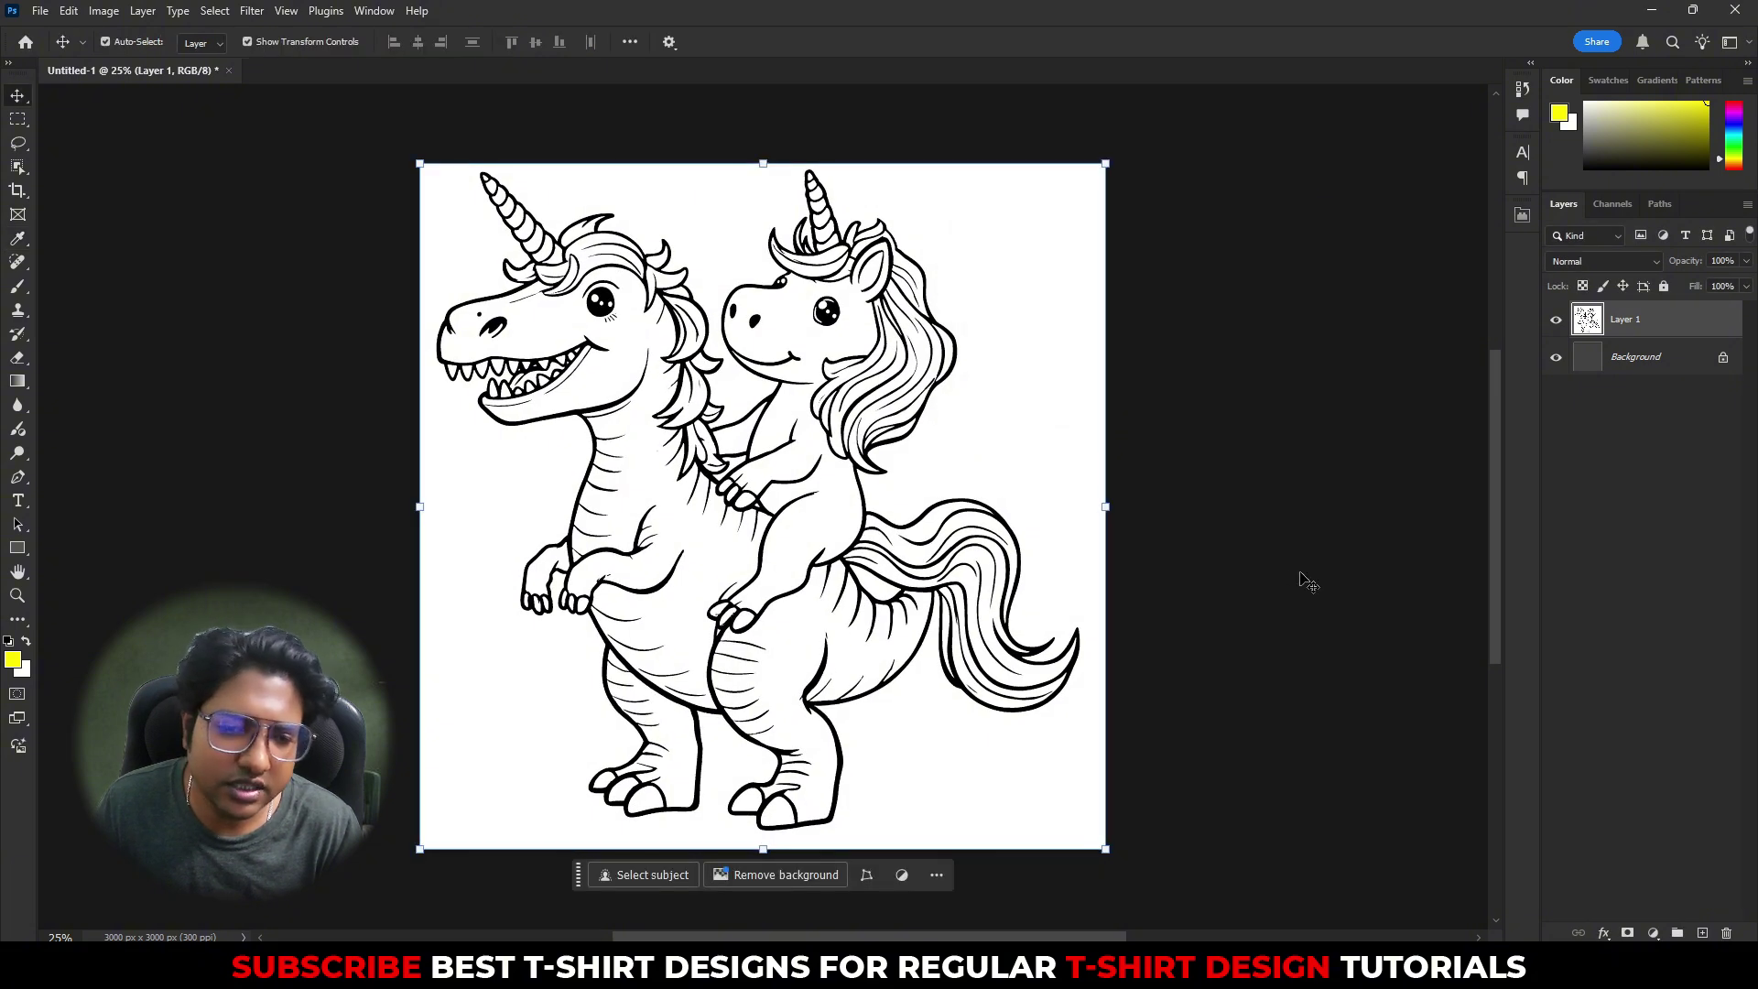
- Copy the line art layer into the Illustrator document and place it beside the T-shirt image
left_click(1303, 581)
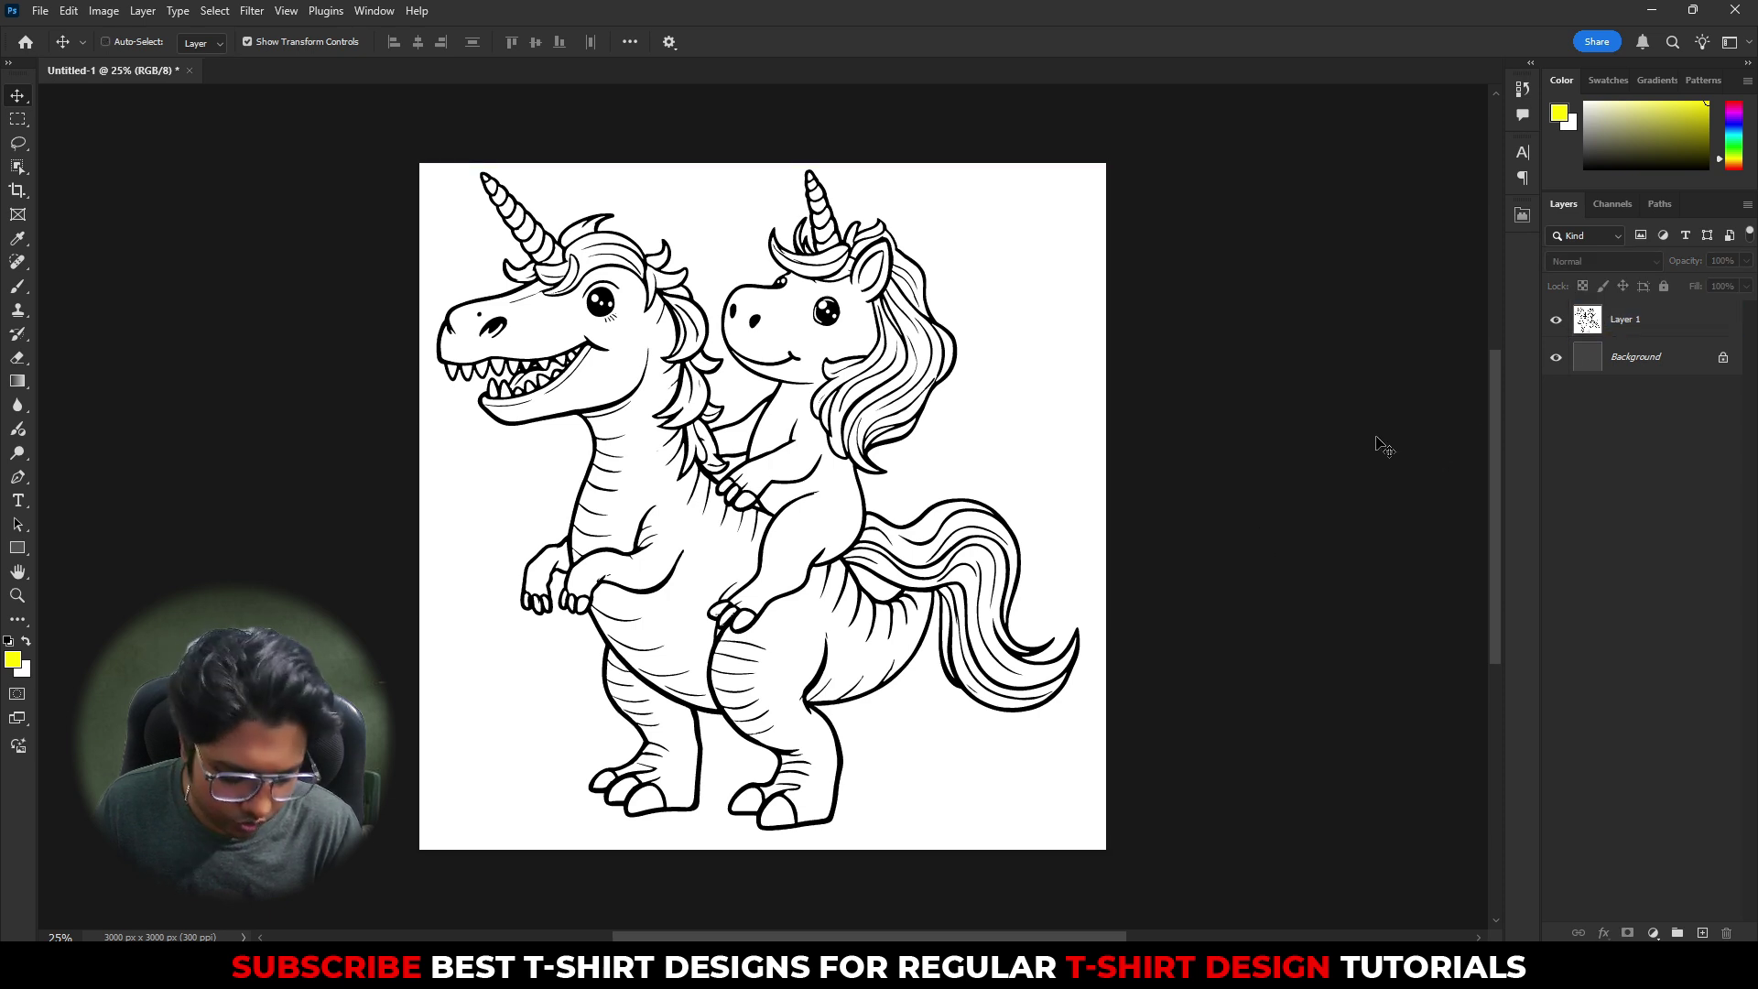
key("ctrl+a")
left_click(899, 573)
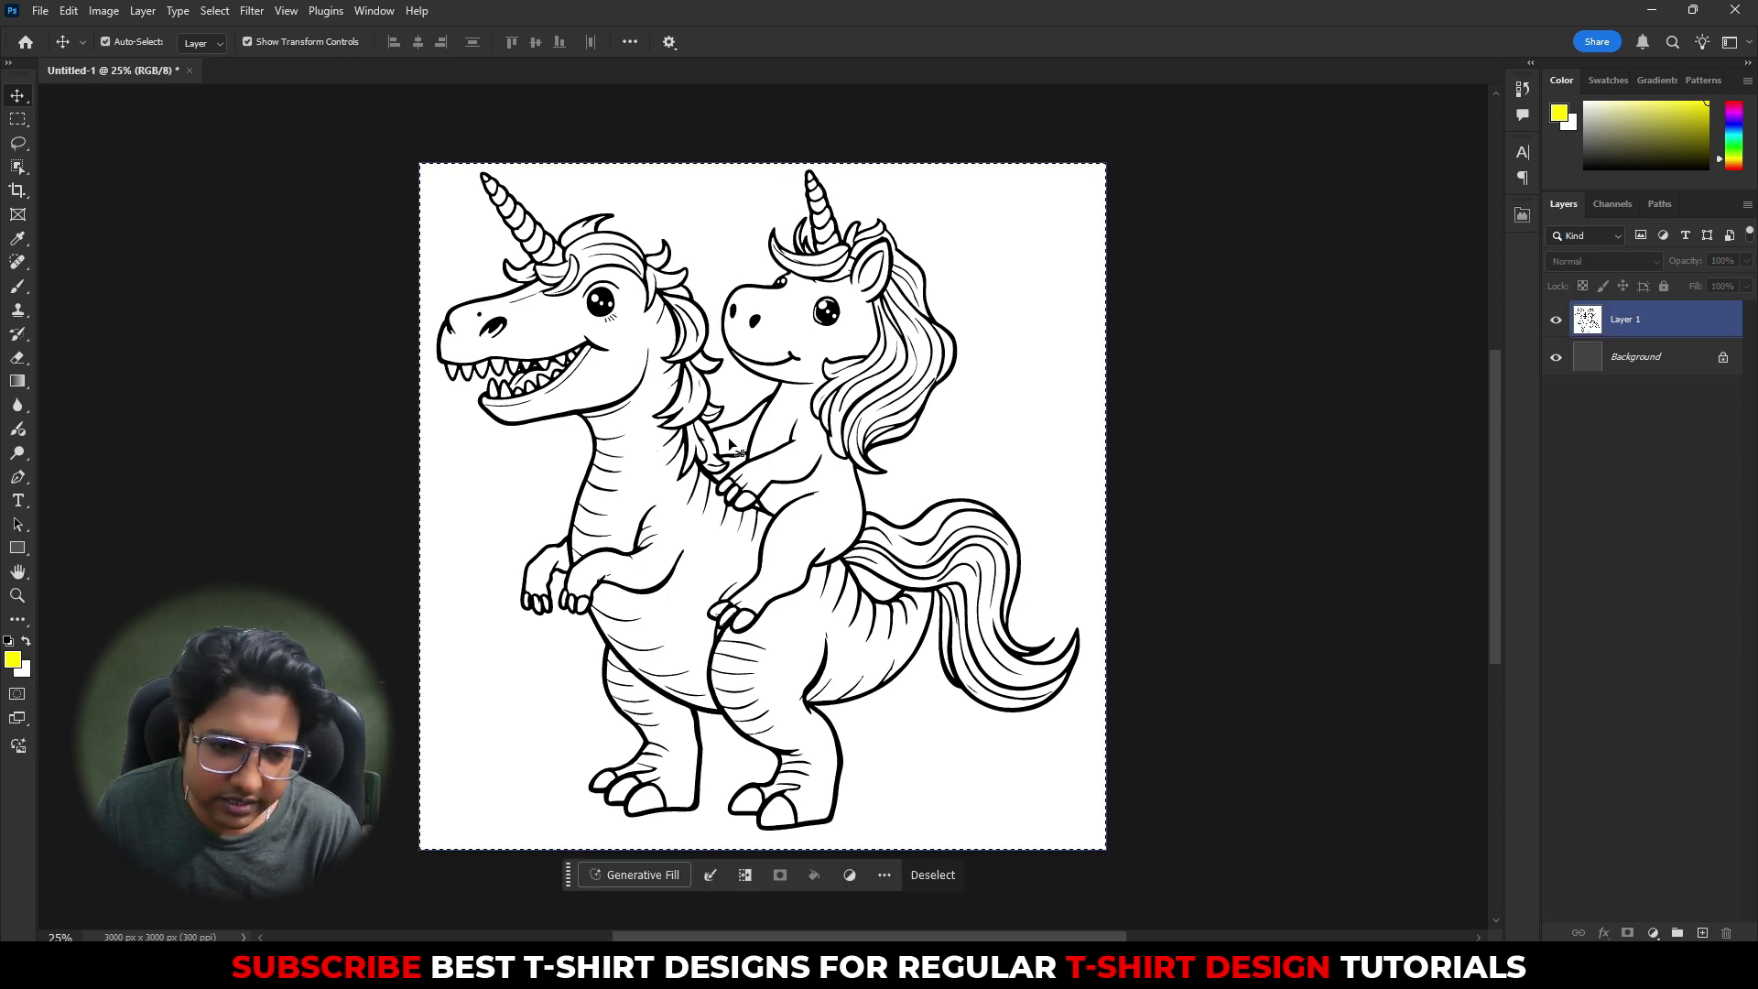
key("ctrl+z")
key("ctrl+c")
key("alt+Tab")
key("ctrl+v")
scroll(742, 472, "down", 3, "alt")
left_click_drag(742, 471, 914, 471)
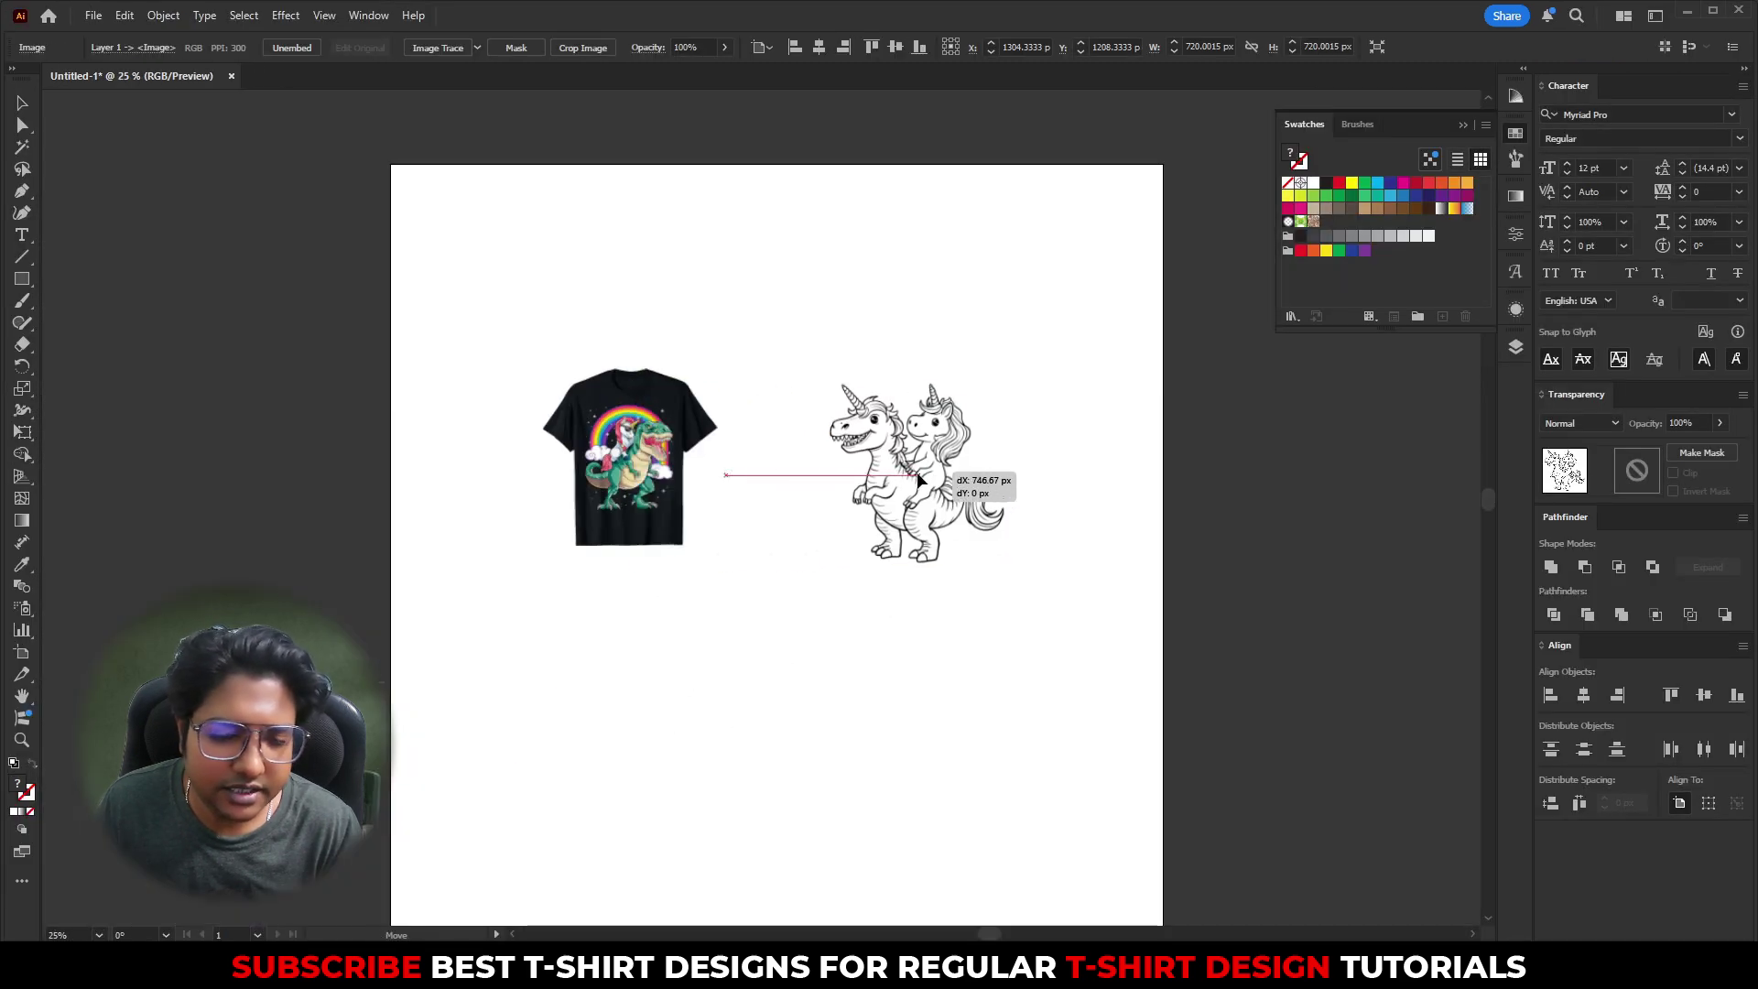
- Convert the pasted line art with Image Trace using the default preset
scroll(961, 485, "up", 3, "alt")
left_click(1217, 510)
left_click(927, 523)
left_click(482, 428)
left_click(784, 458)
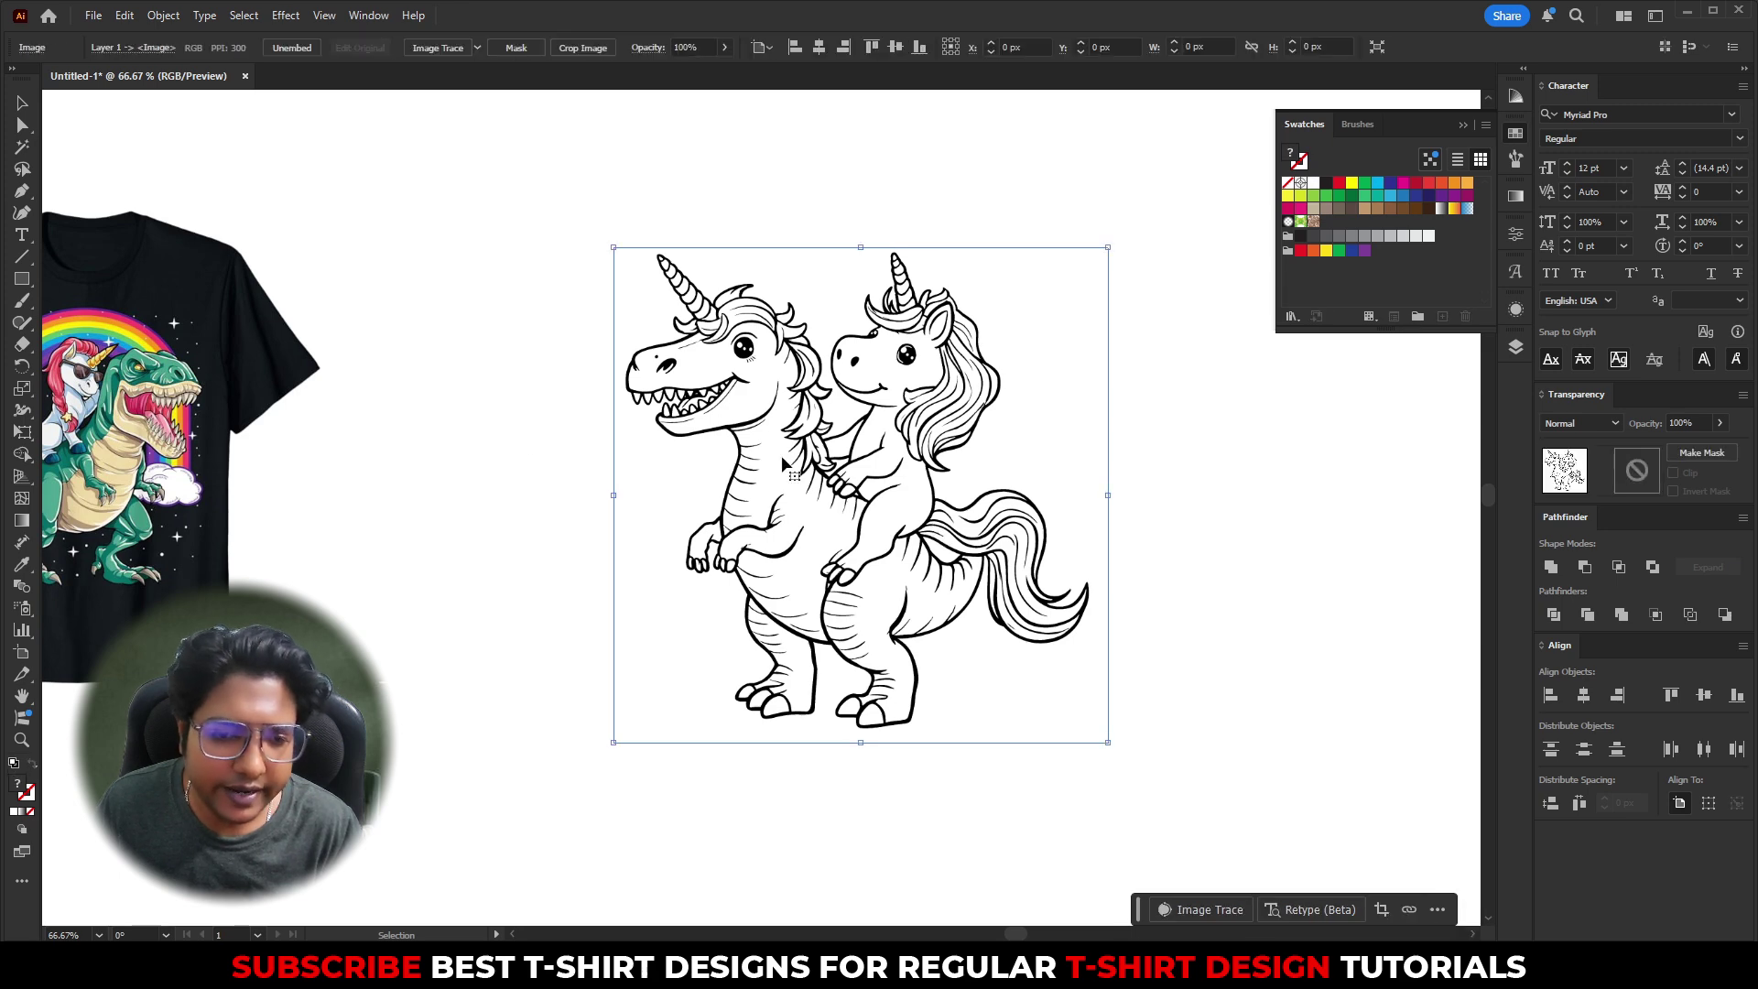
left_click(431, 50)
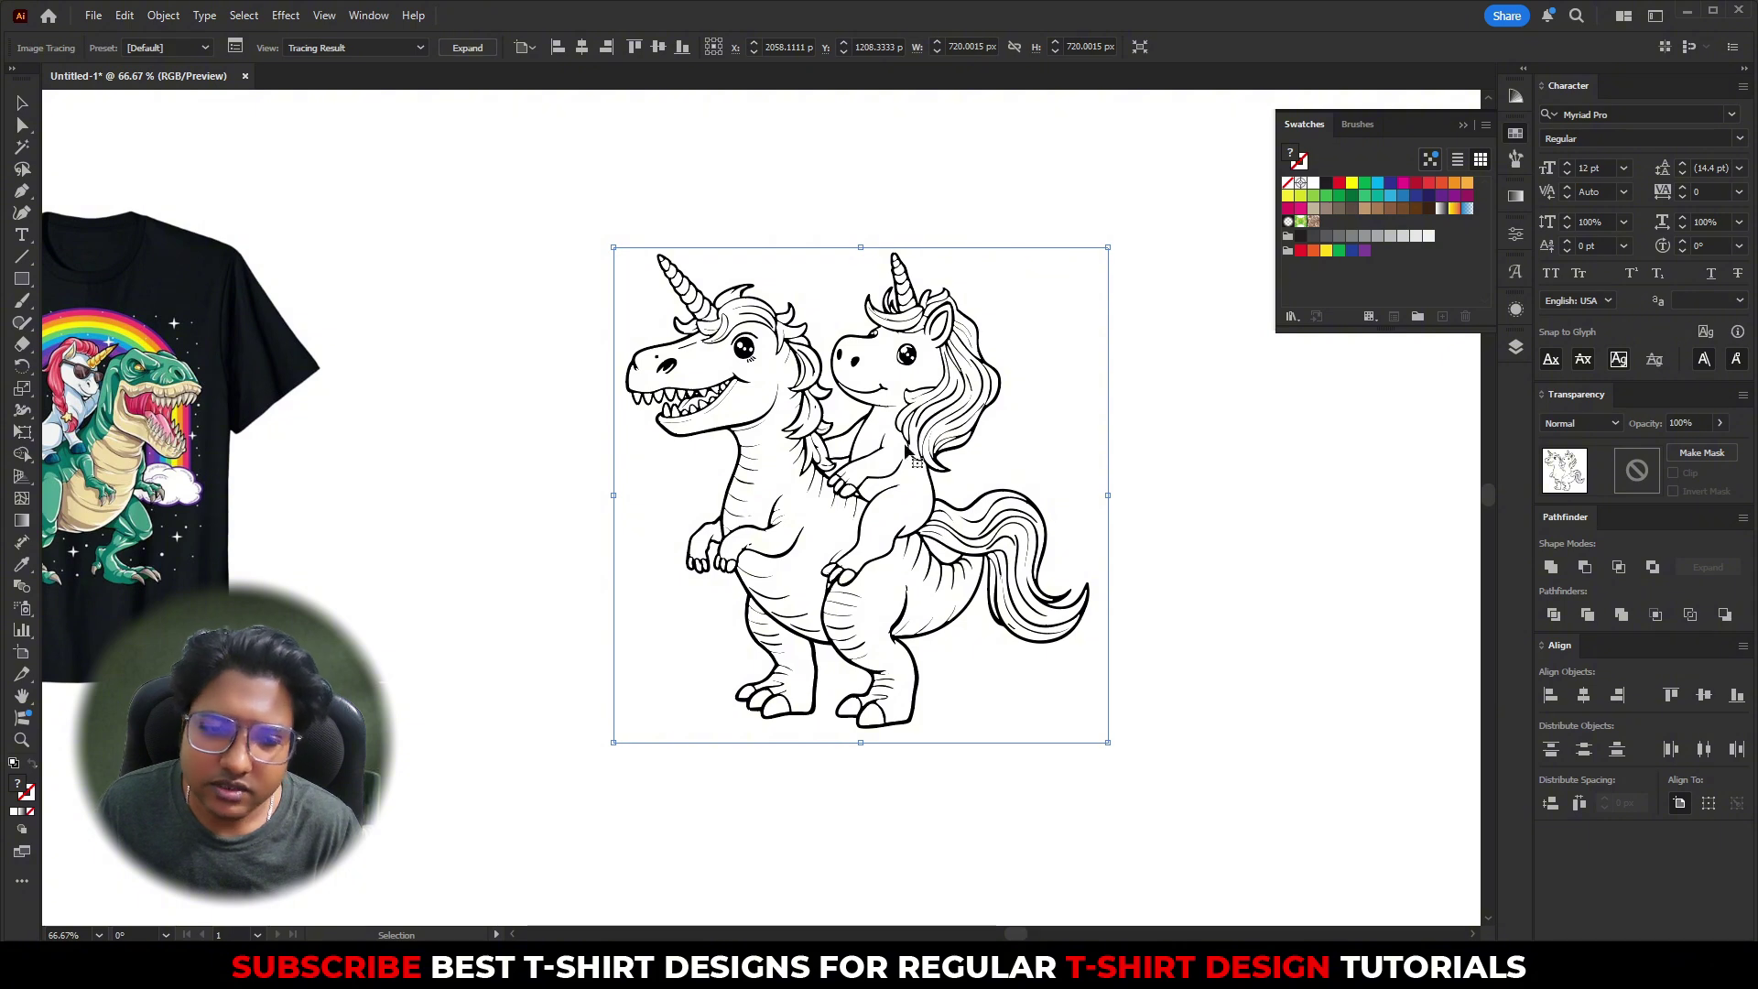
- Expand the traced line art into vector paths and move it onto the empty area beside the artboard
left_click_drag(1016, 561, 938, 536)
left_click(1176, 582)
left_click(868, 456)
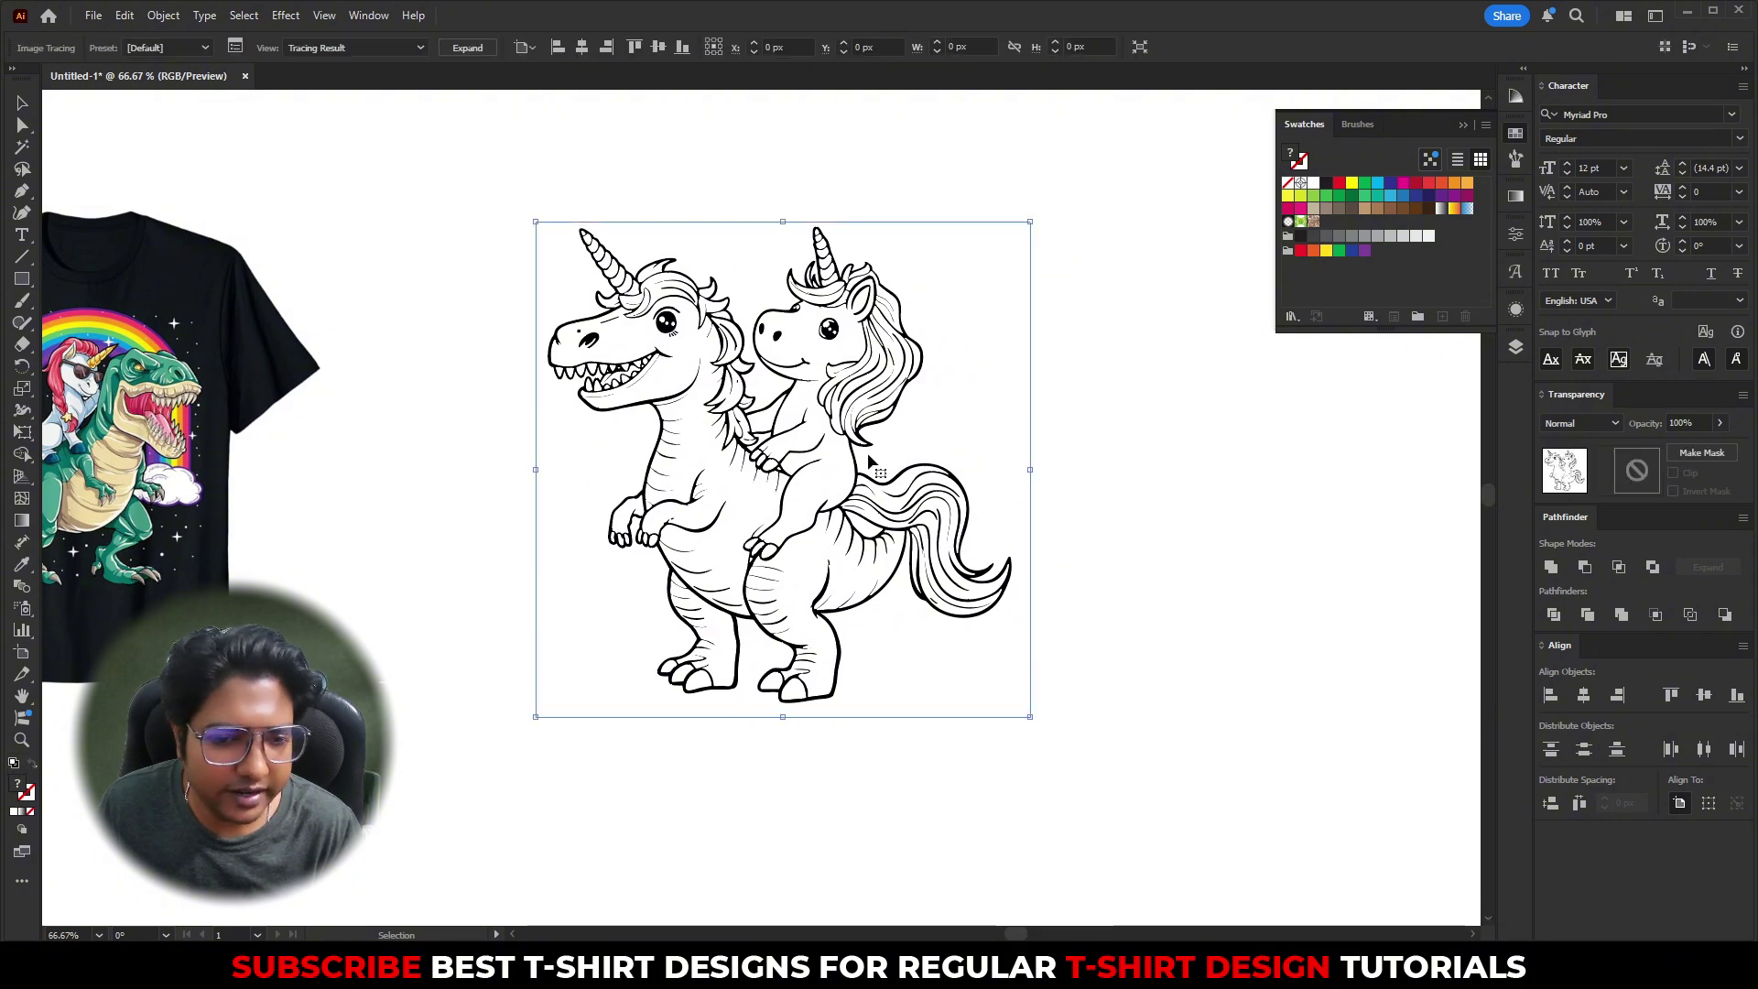
left_click(466, 48)
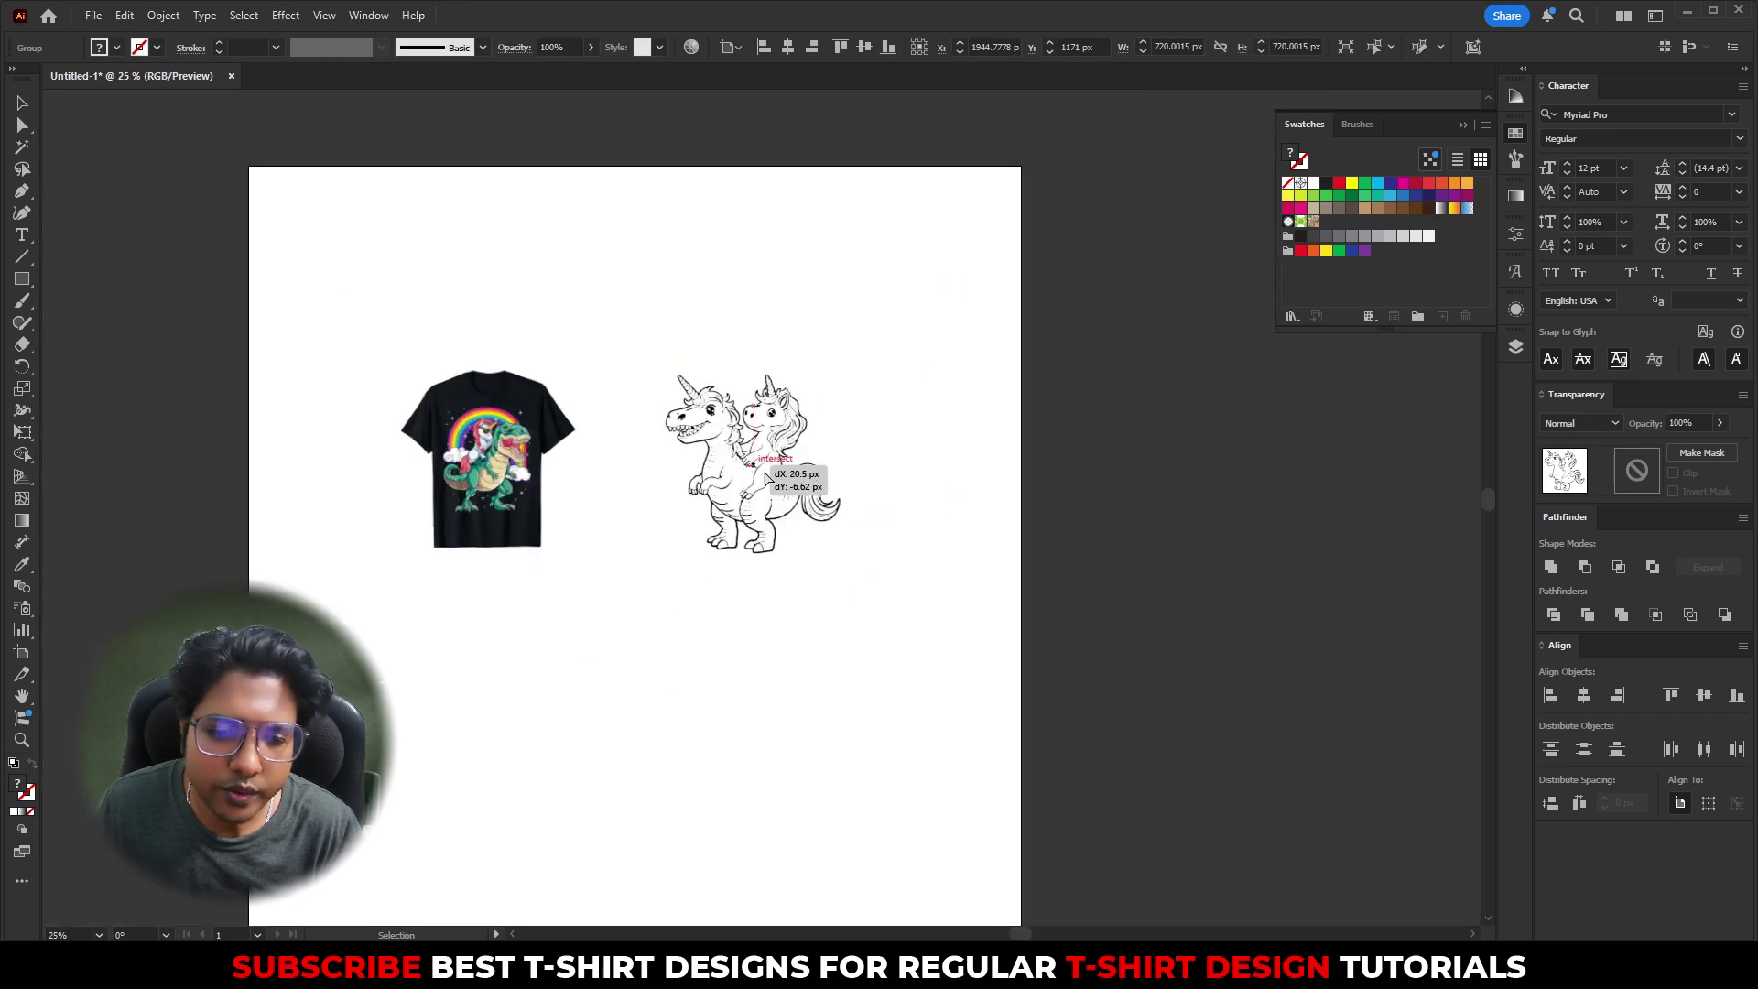
left_click(1277, 485)
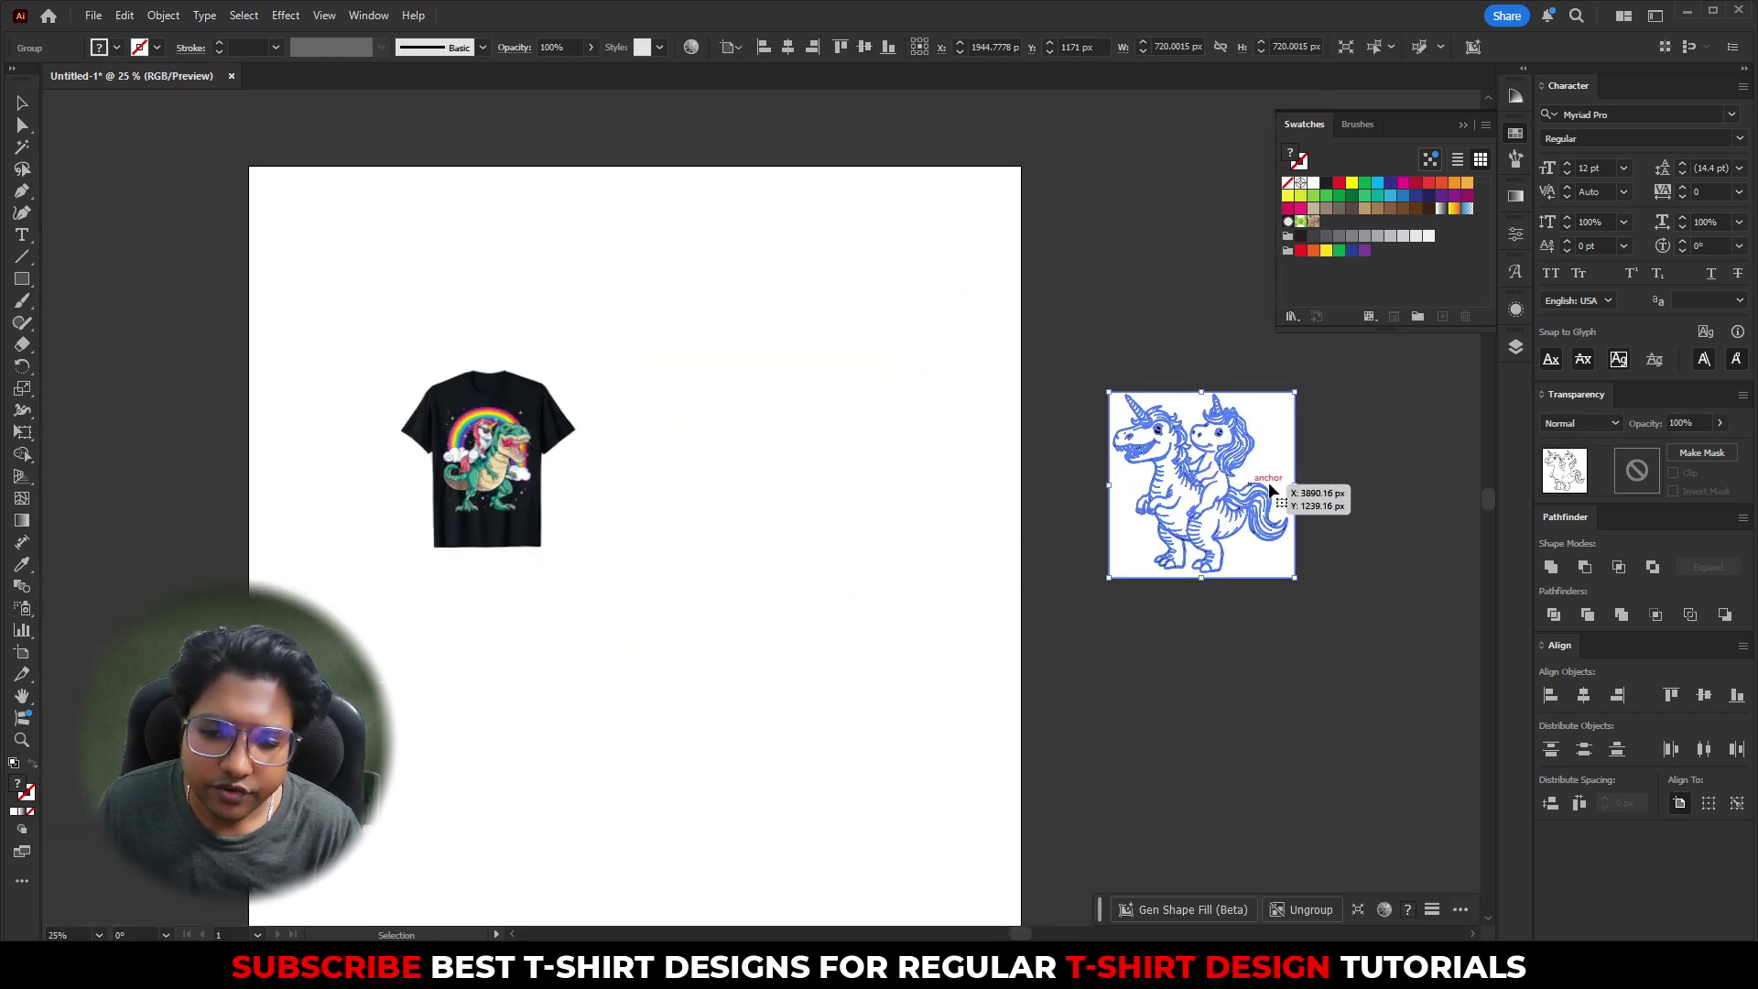
- Isolate the traced group and delete the white background around the characters
double_click(1267, 489)
scroll(1268, 472, "up", 2, "alt")
left_click(1261, 453)
key("Delete")
- Delete the white area enclosed between the T-rex's back and the colourful tail's base
scroll(1177, 536, "up", 4, "alt")
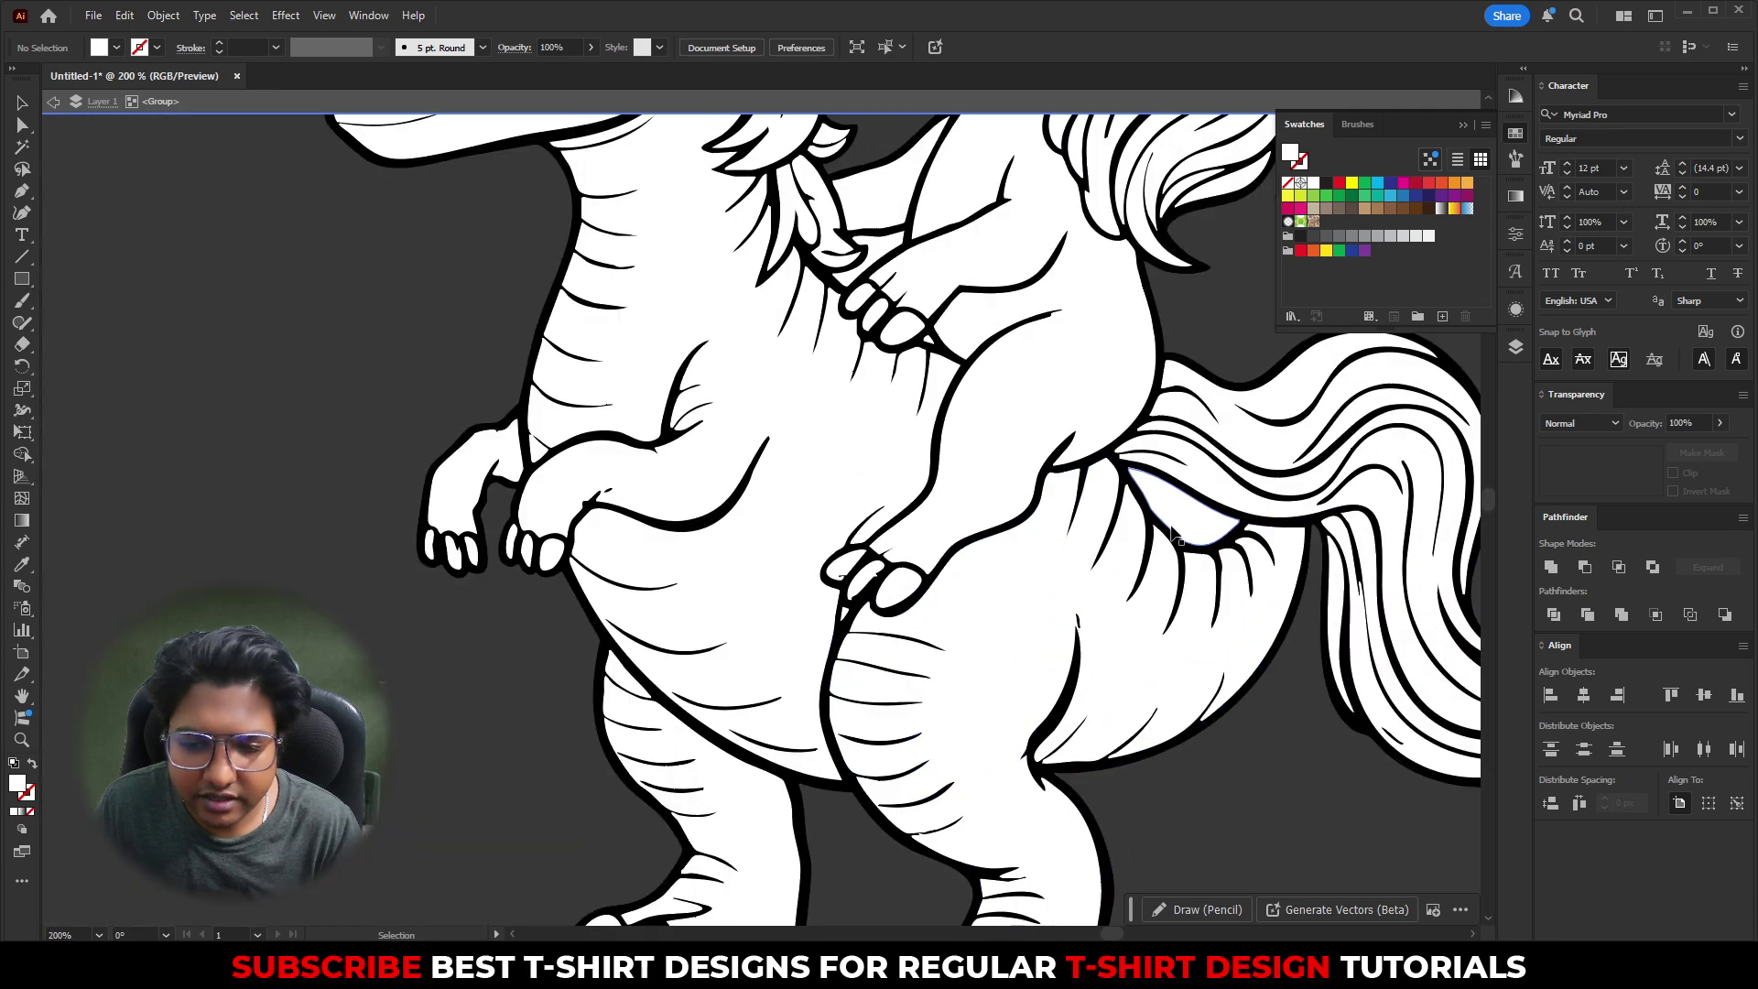
left_click(1182, 530)
key("Delete")
scroll(1089, 431, "up", 1)
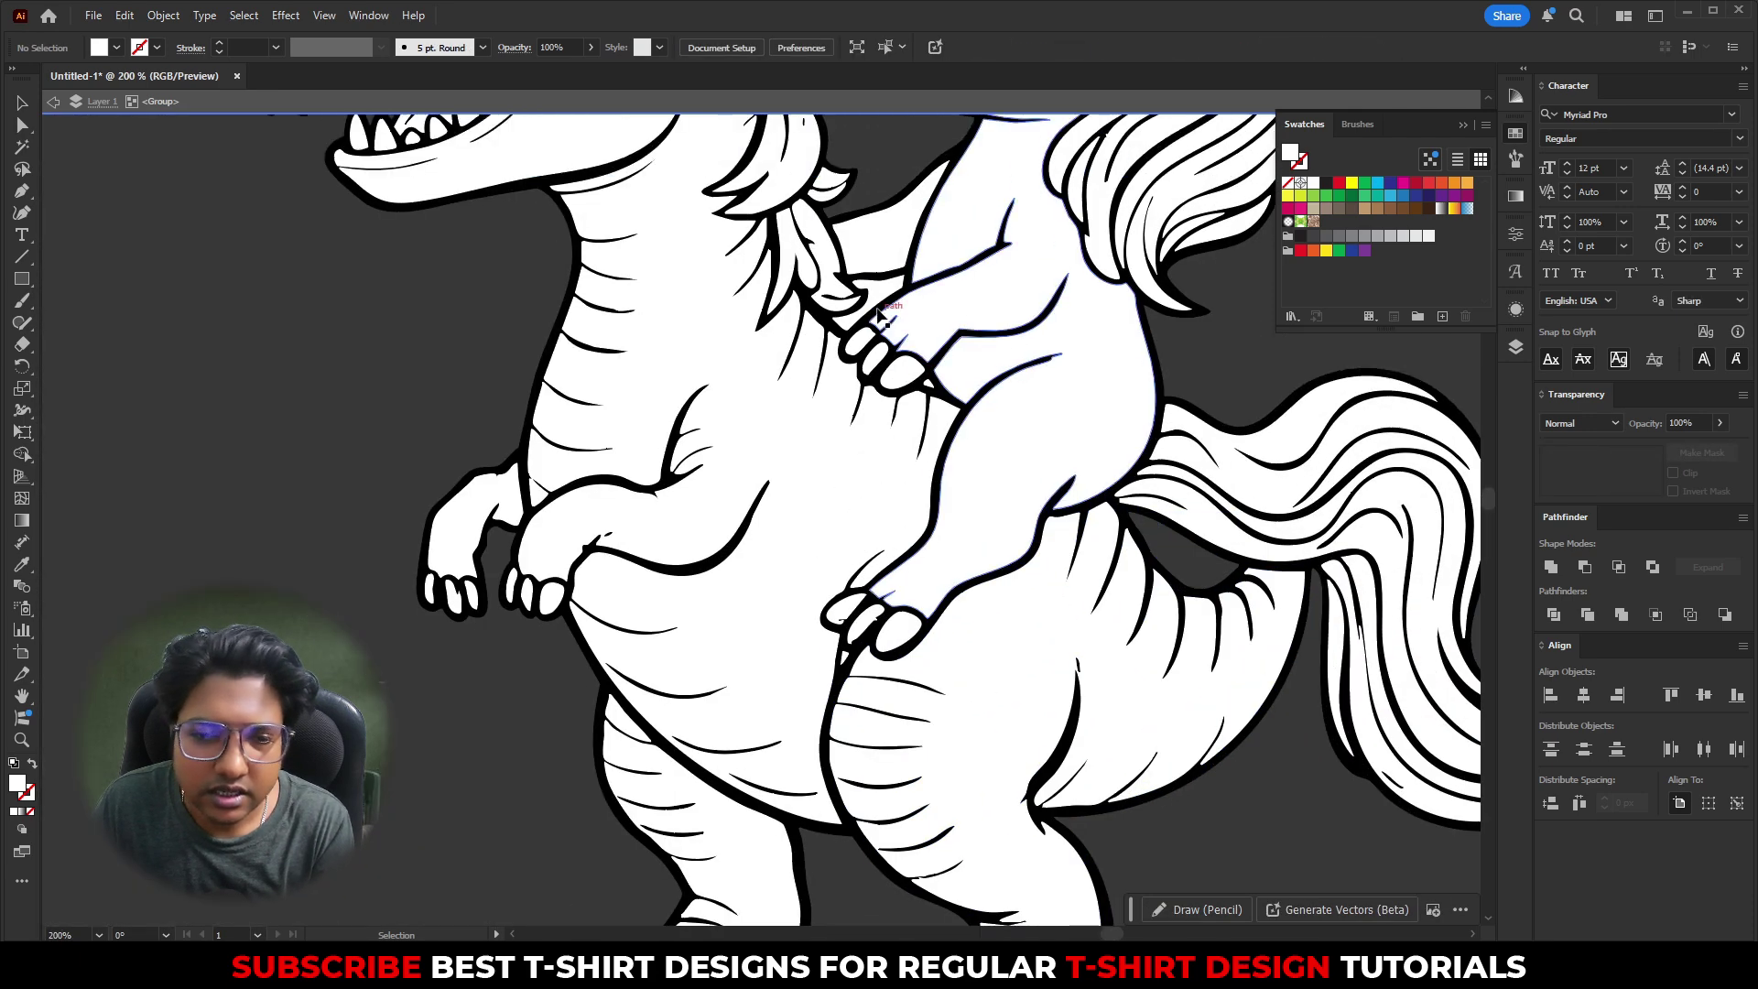
- Fill the tiny white triangle beside the unicorn's hand with the black of the outlines
left_click(929, 389)
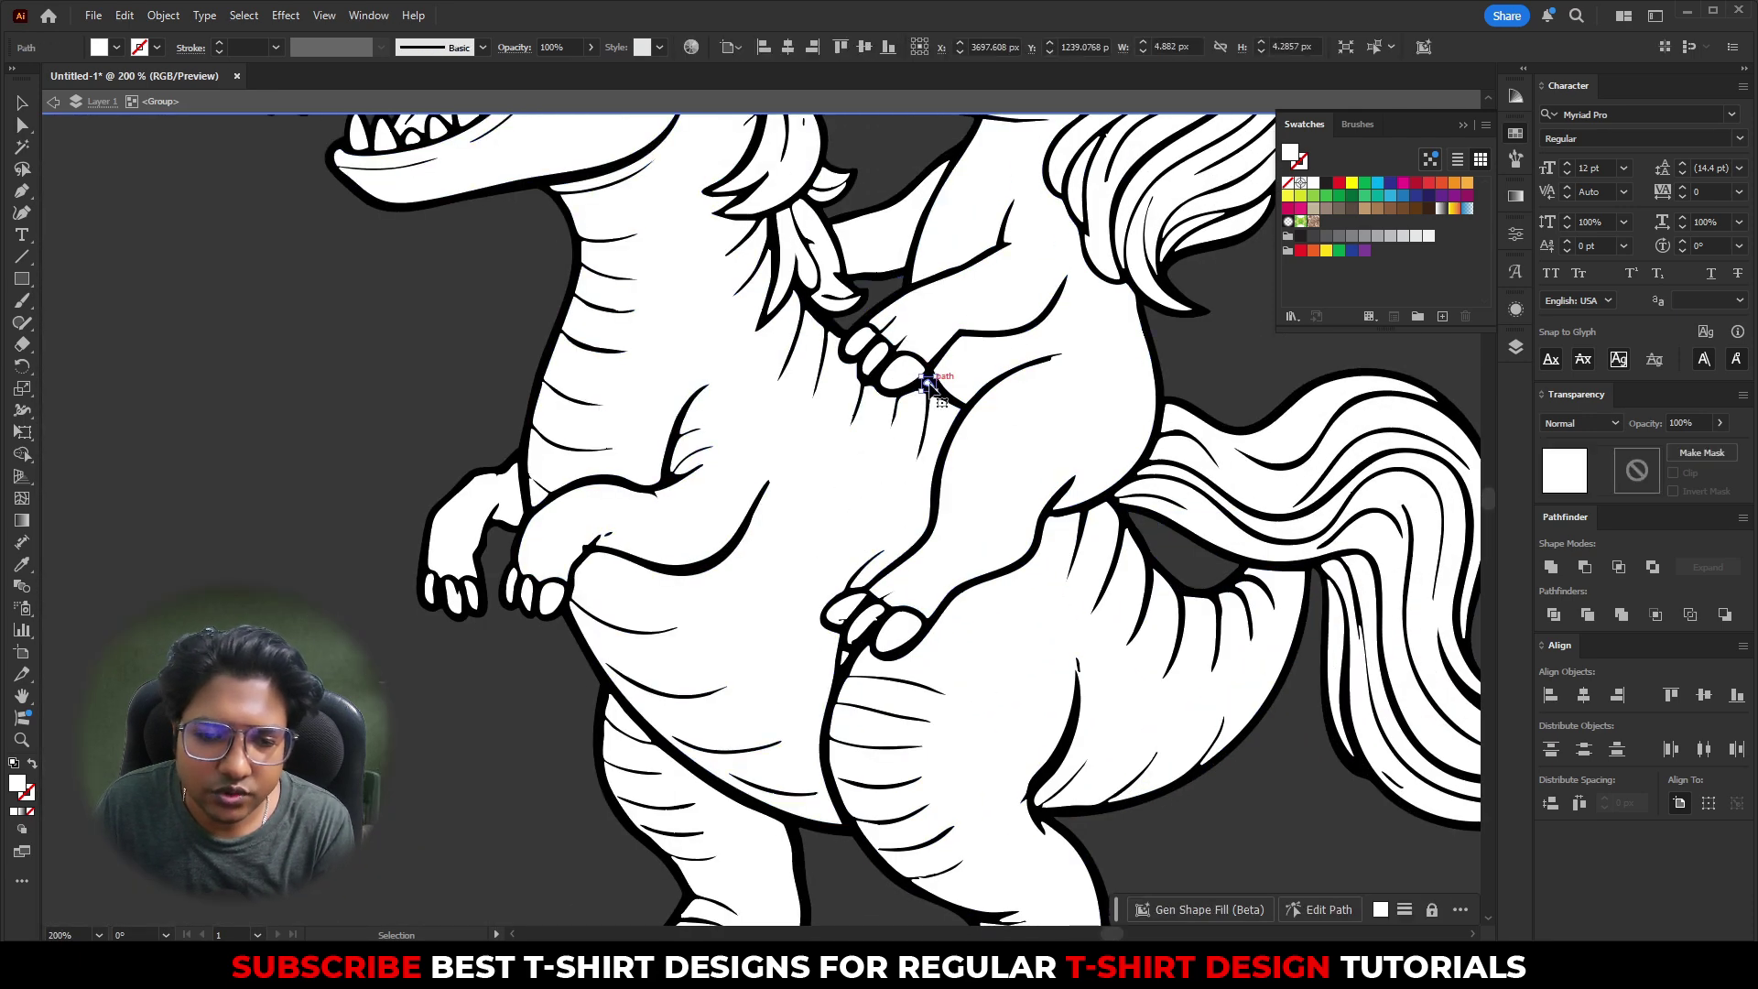
scroll(948, 395, "up", 3, "alt")
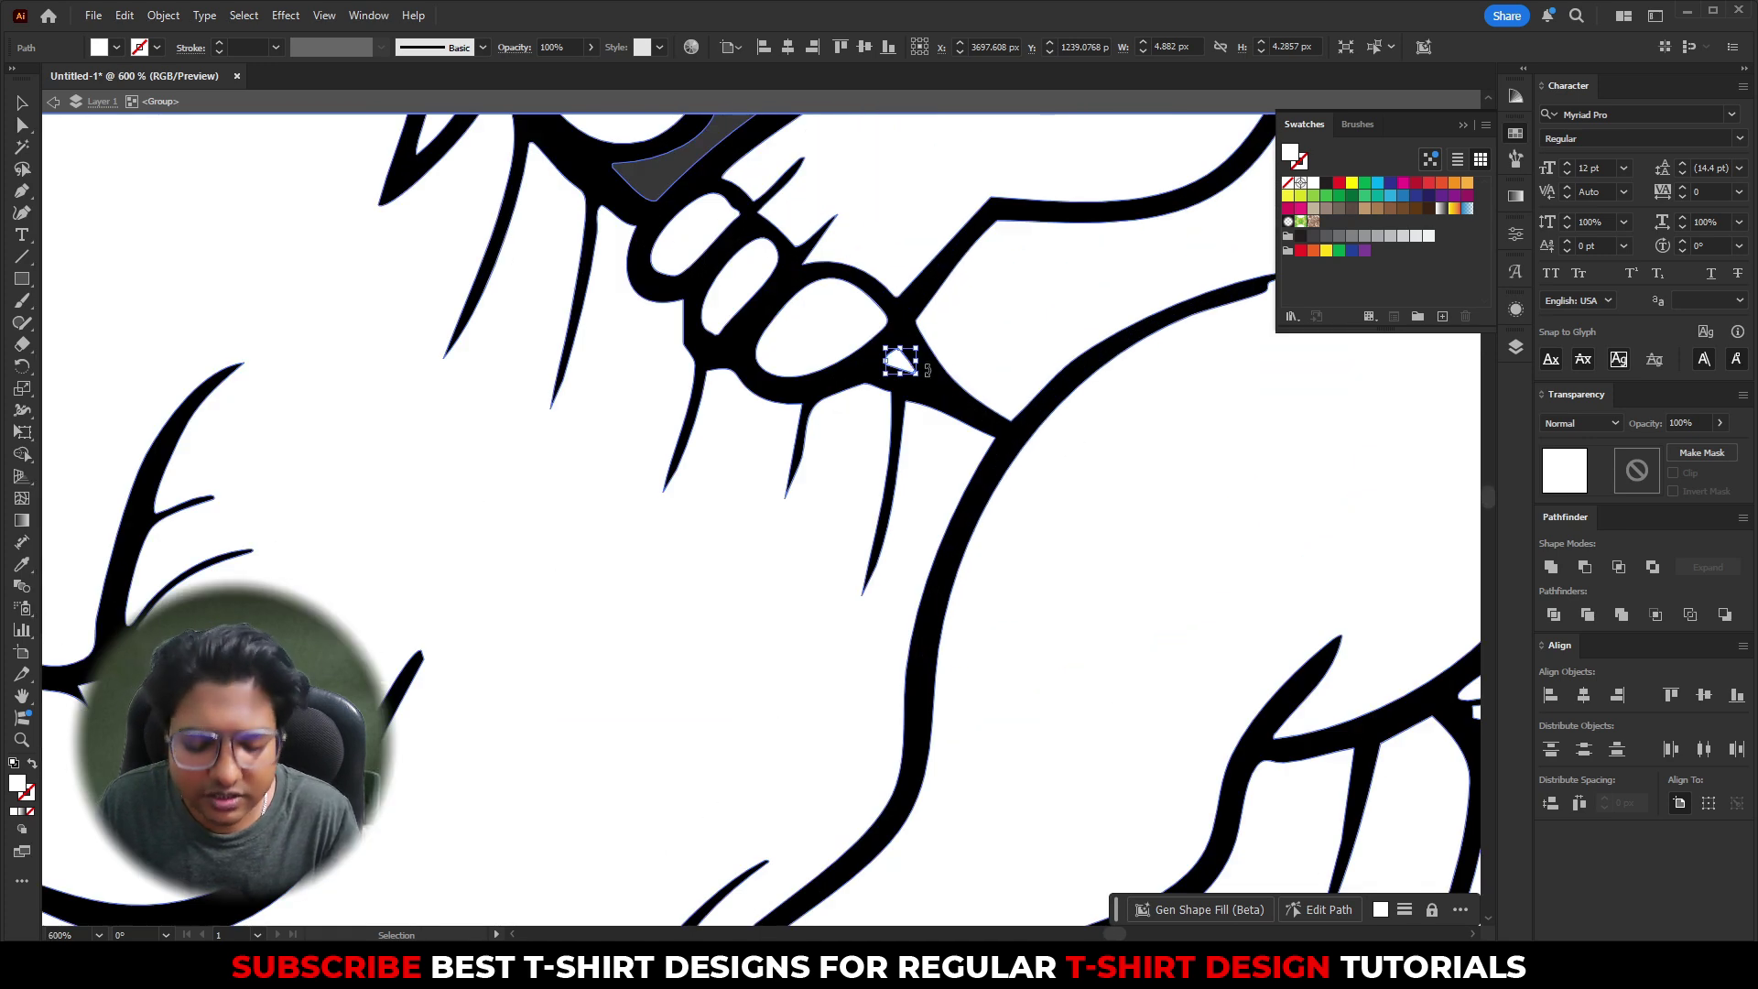
key("Delete")
scroll(943, 385, "down", 5, "alt")
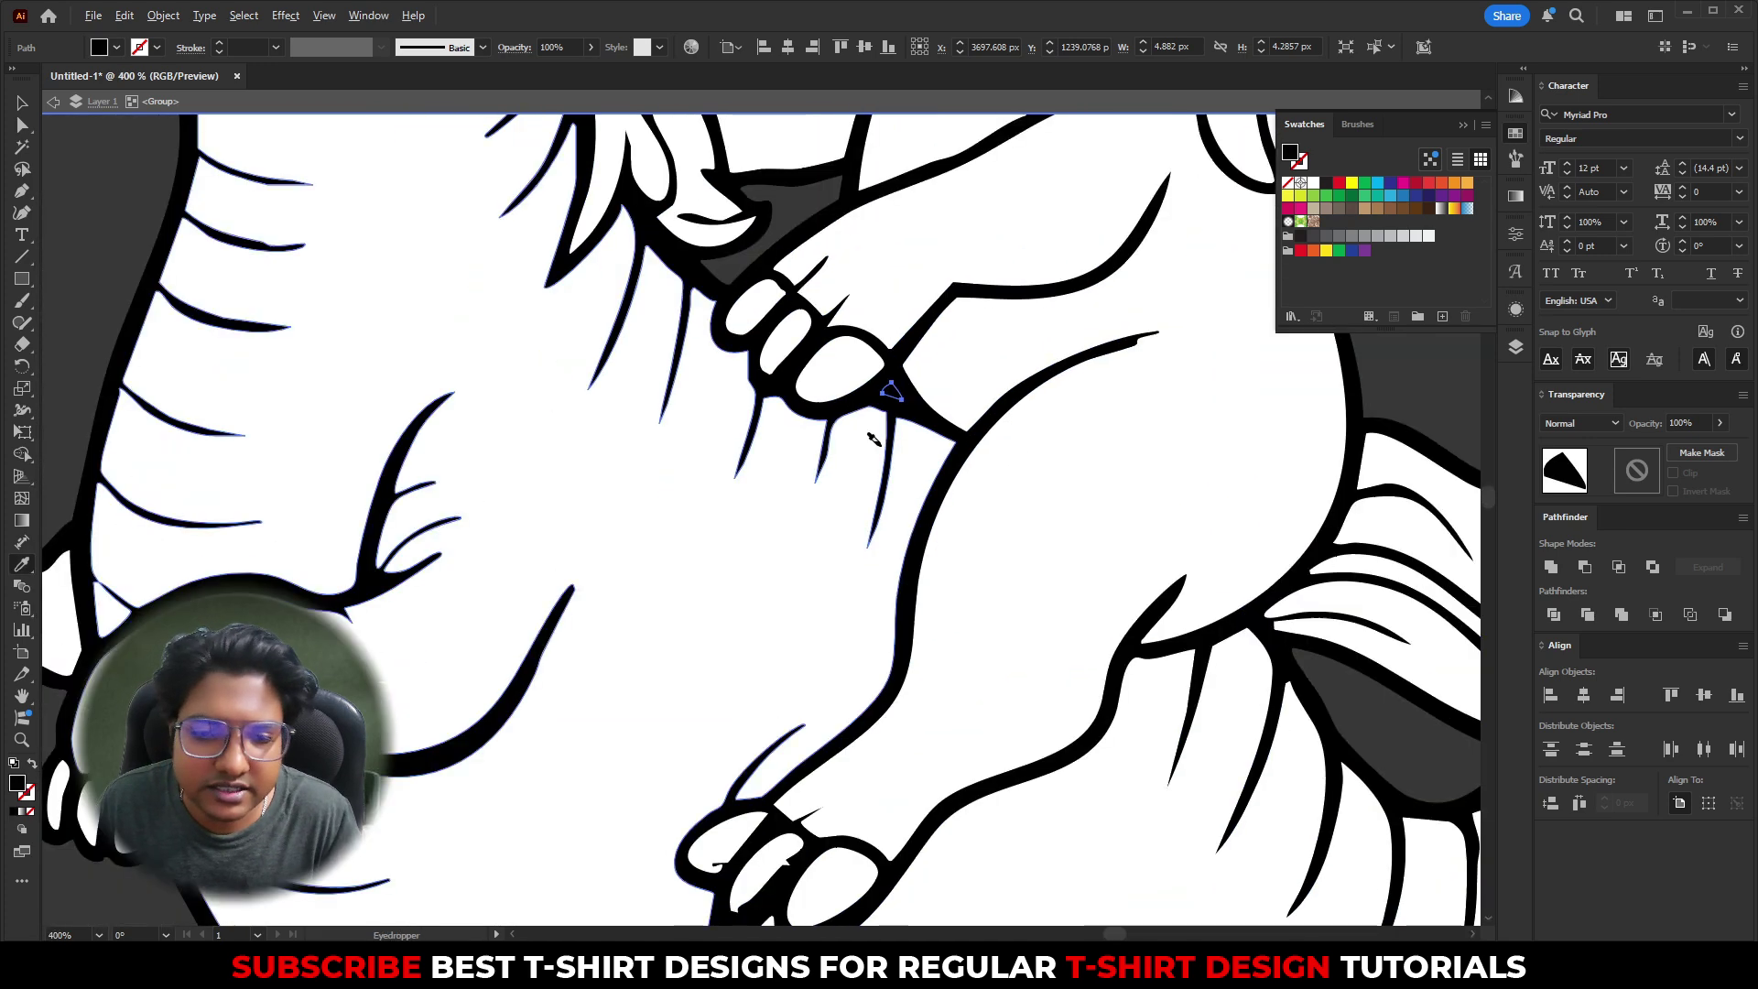
scroll(843, 600, "down", 2, "alt")
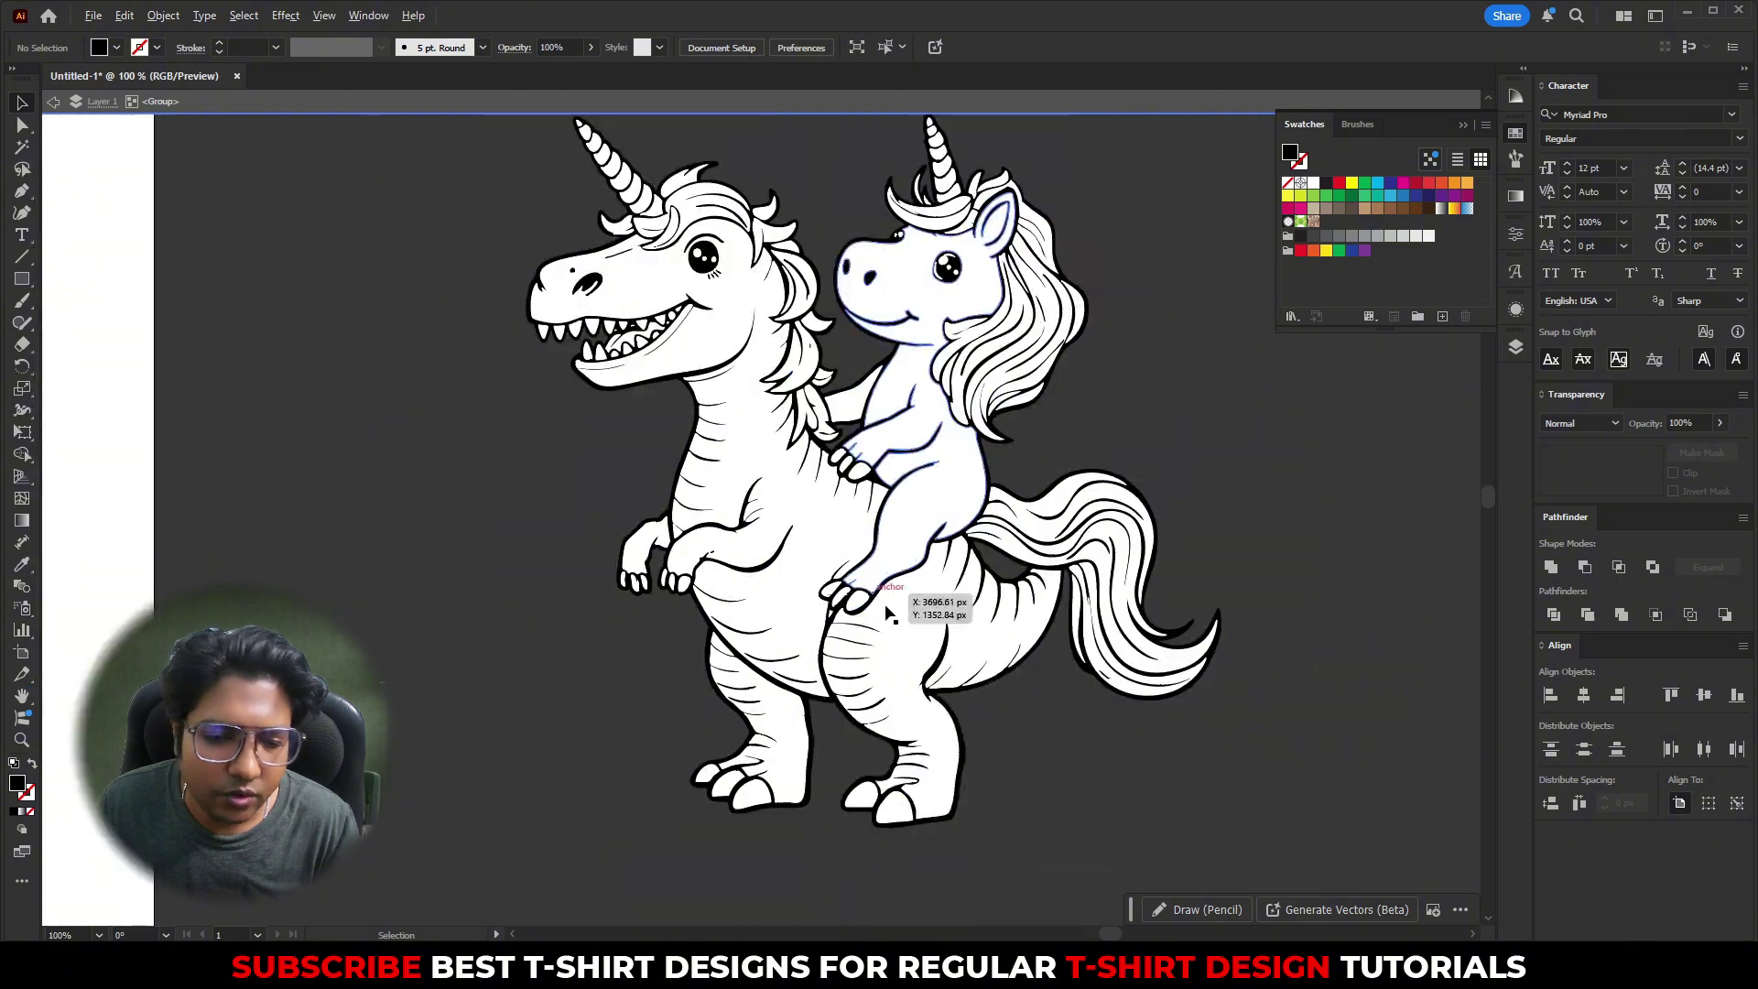
scroll(1055, 758, "down", 1, "alt")
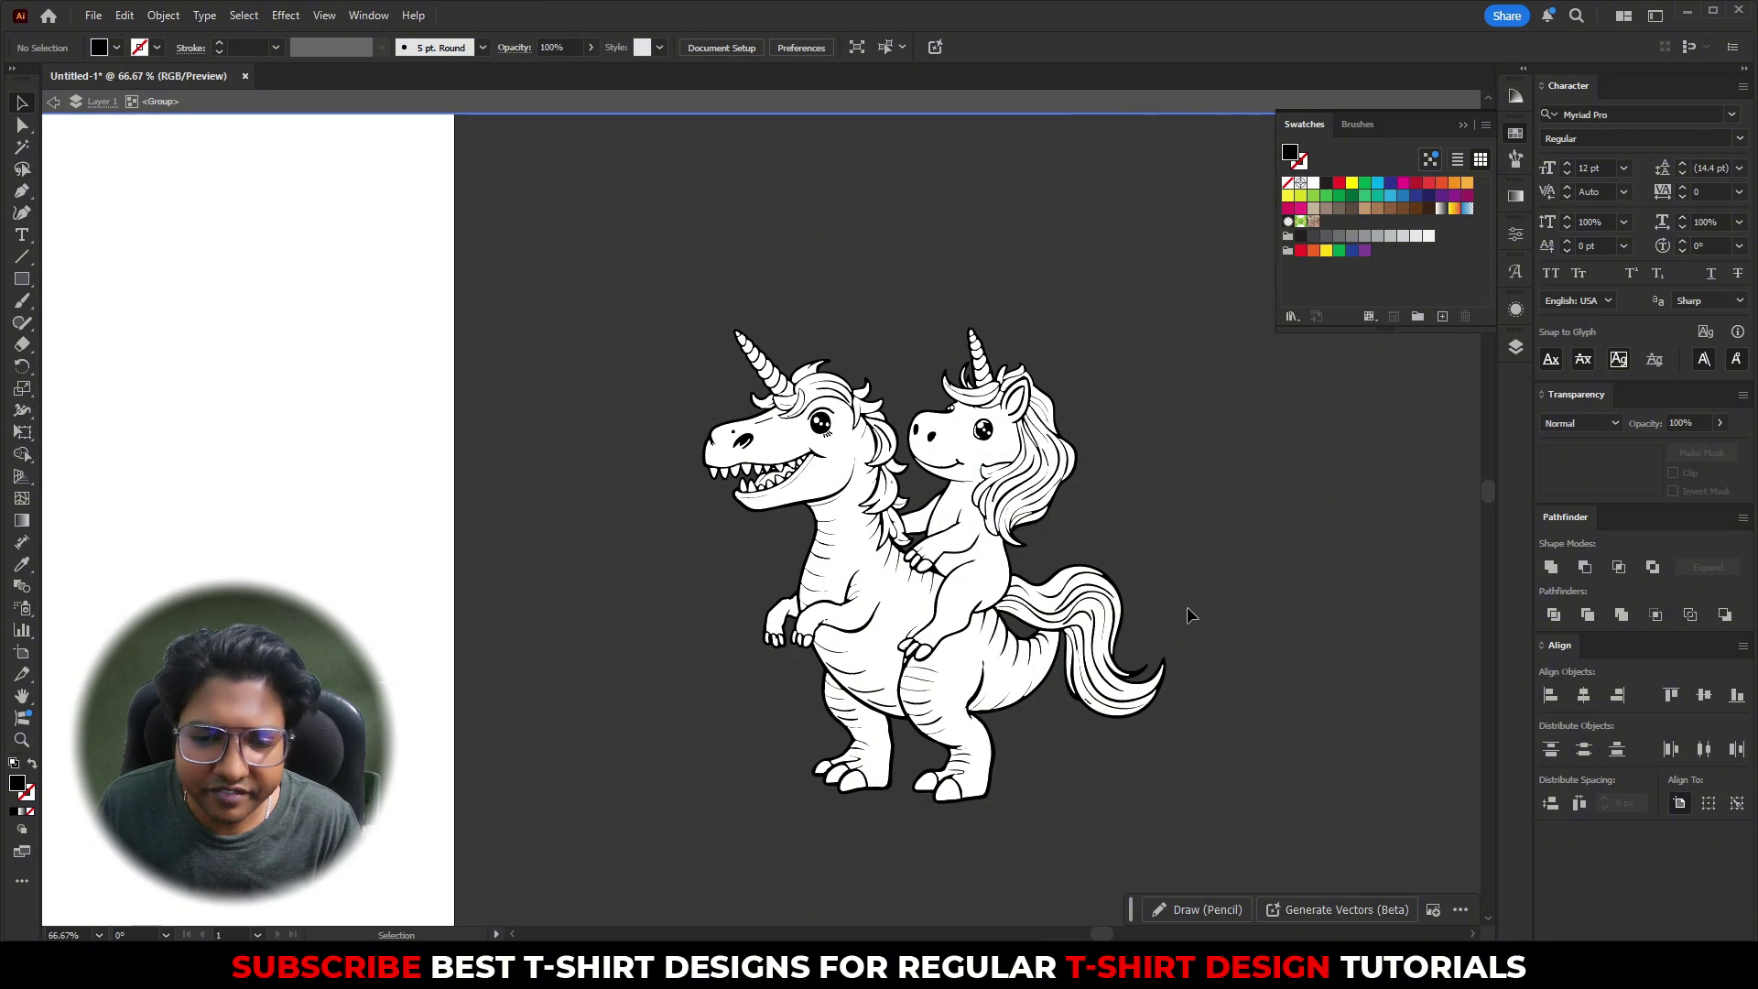
- Exit isolation mode, copy the coloured unicorn-and-T-rex image from the browser and paste it into the Illustrator document
double_click(1187, 607)
left_click(943, 663)
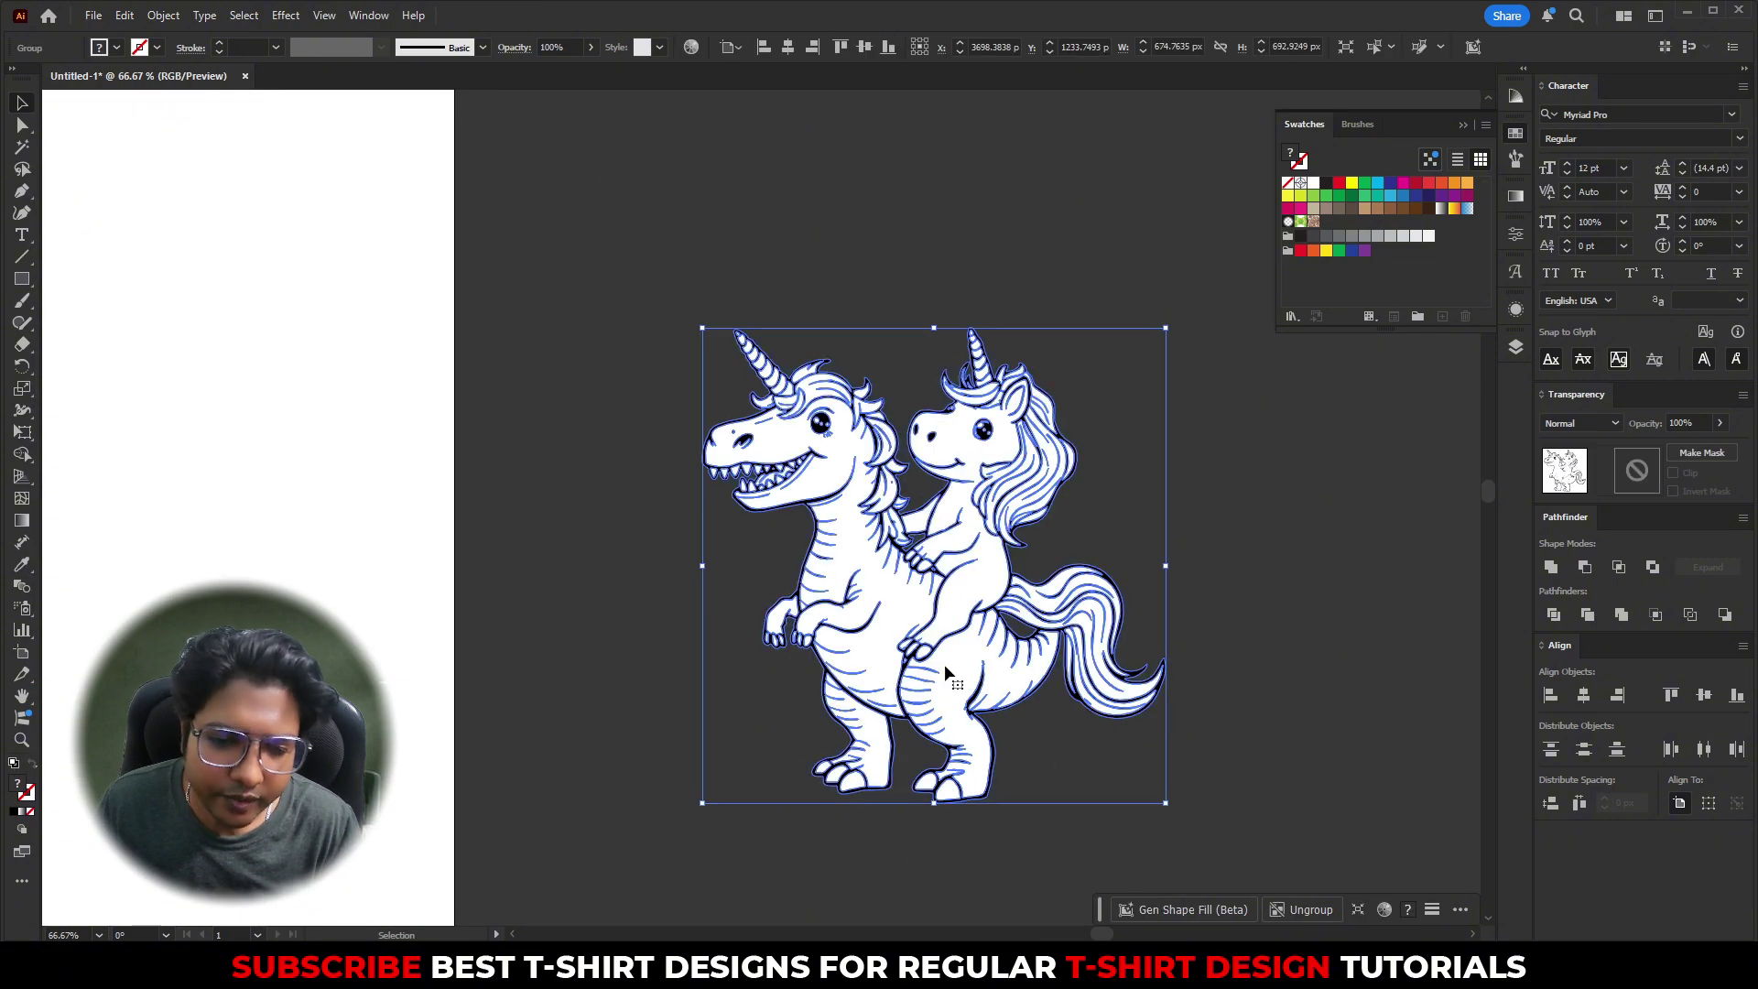
left_click(656, 701)
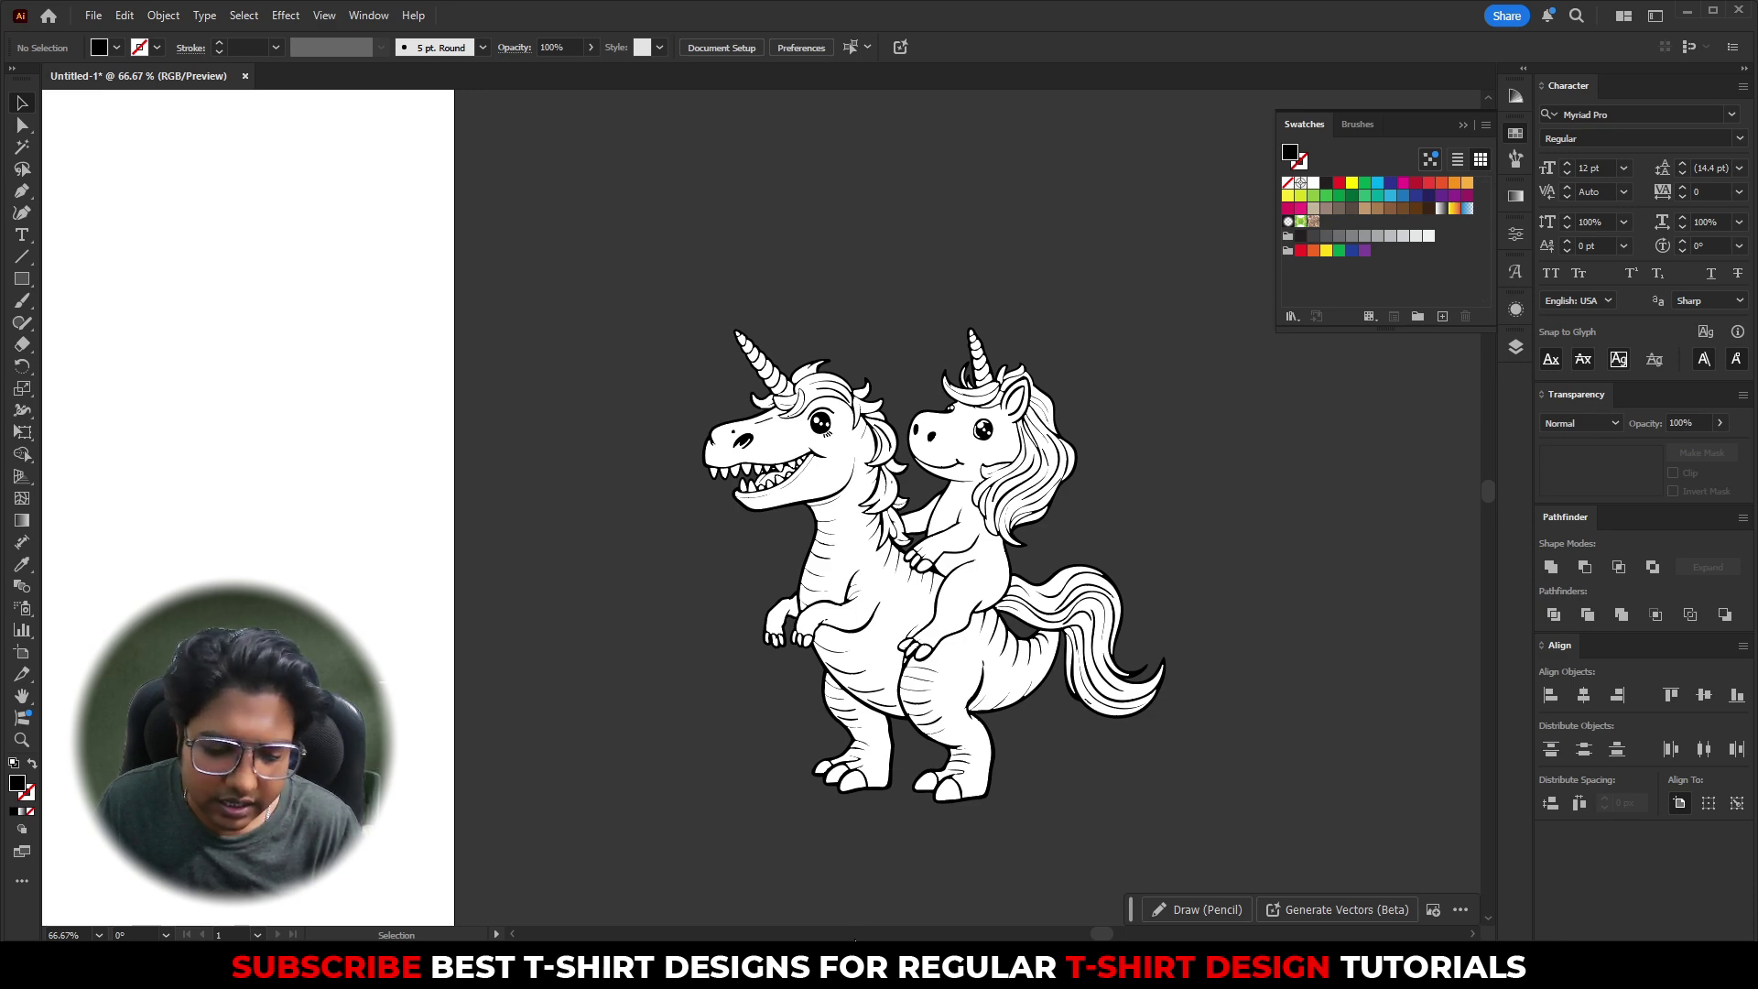
left_click(859, 964)
right_click(1068, 501)
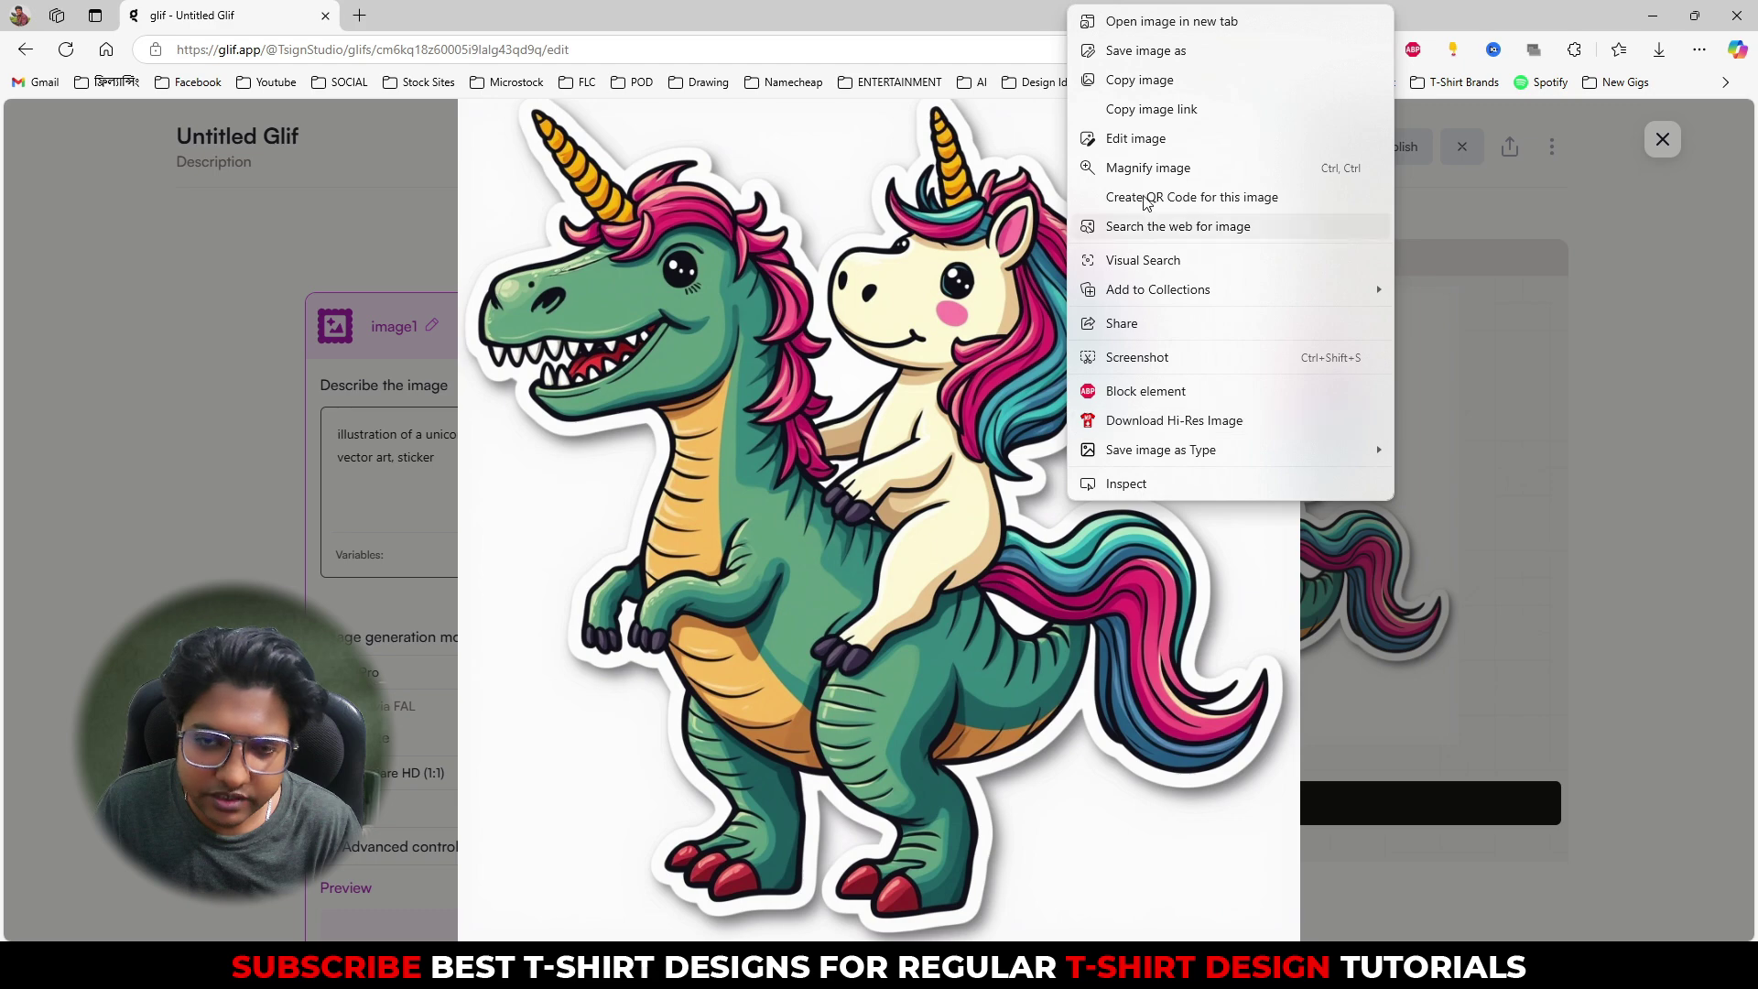
left_click(1139, 80)
key("alt+Tab")
key("ctrl+v")
- Scale the pasted image proportionally to about 608 px square and set it beside the line art without overlap
left_click_drag(855, 552, 634, 608)
left_click_drag(865, 574, 579, 601, "shift")
left_click_drag(352, 599, 529, 589)
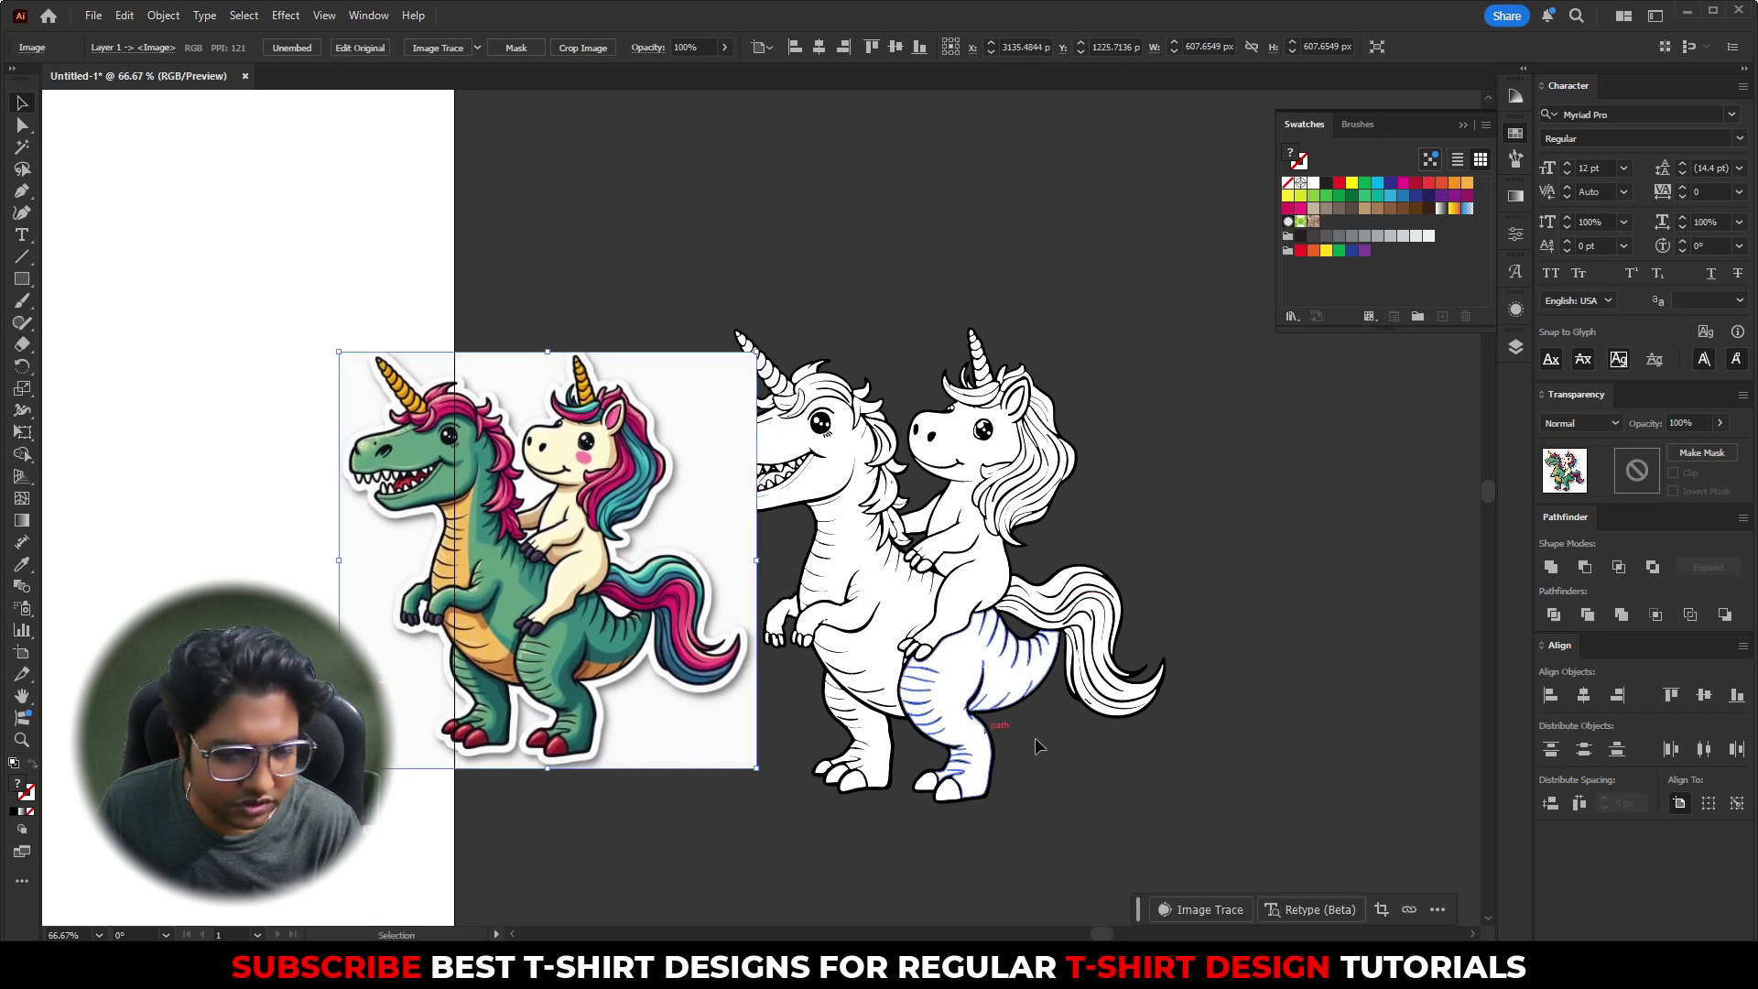
left_click_drag(973, 736, 1044, 720)
left_click(1134, 762)
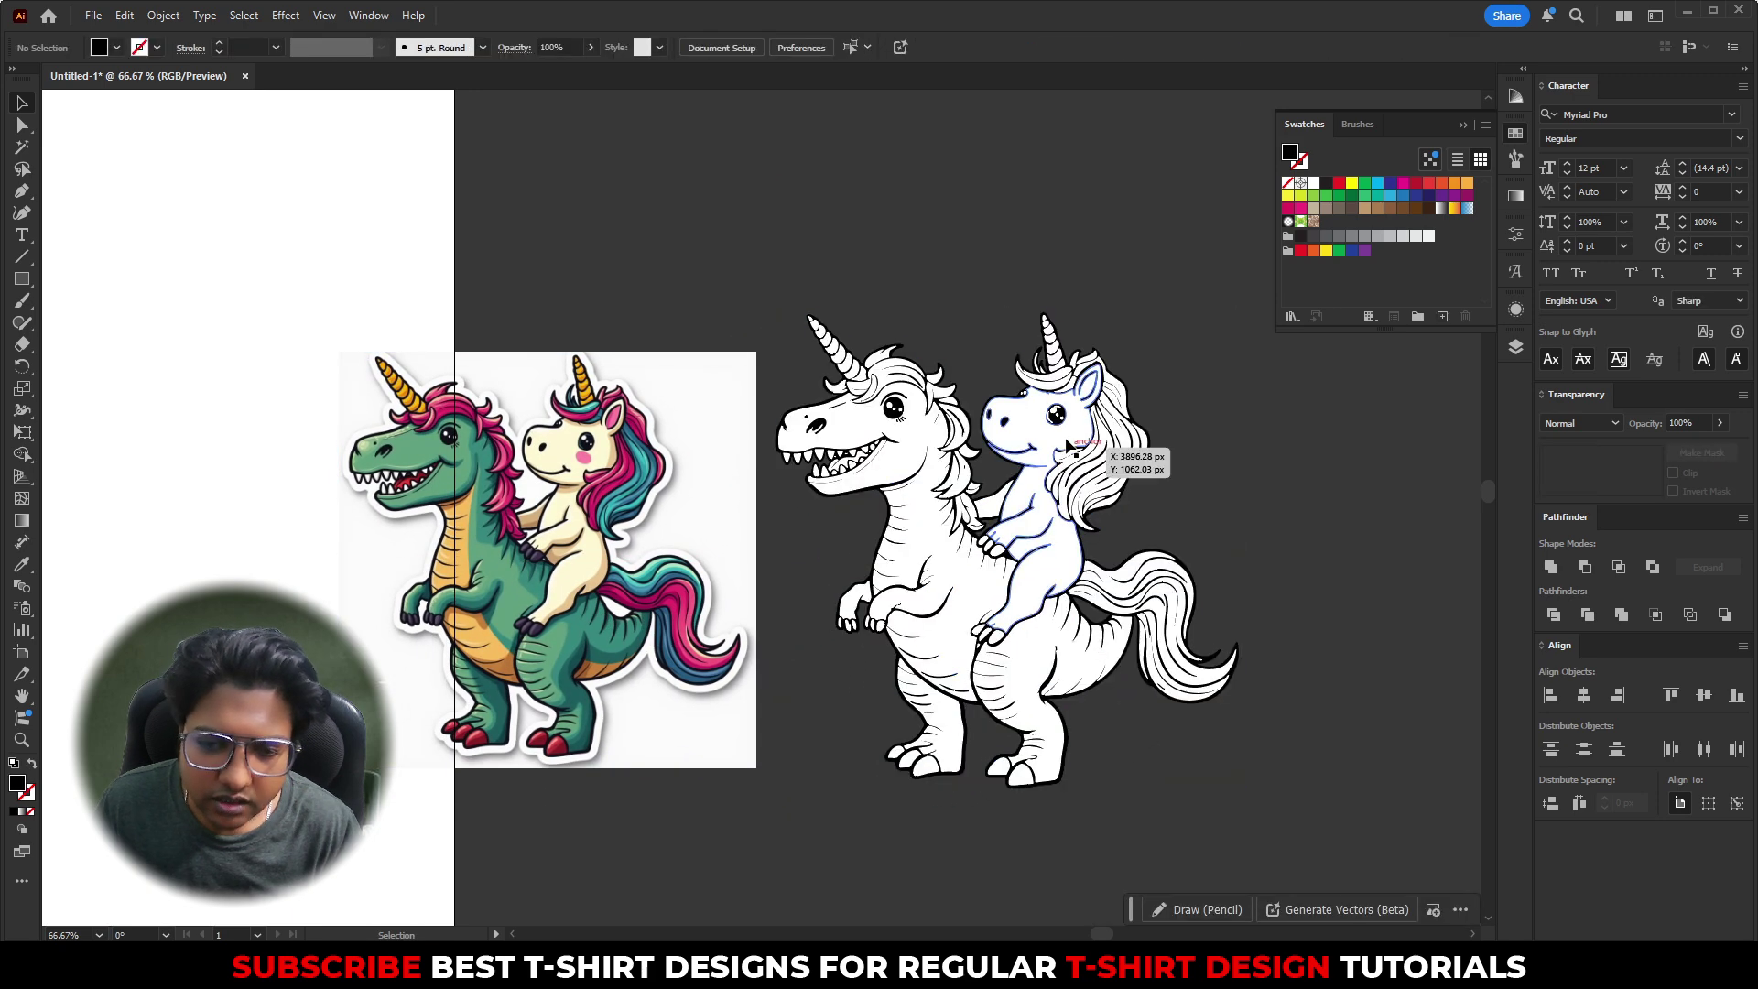
- Isolate the line art group, select all its black shapes by matching fill and stroke, and cut them
double_click(892, 410)
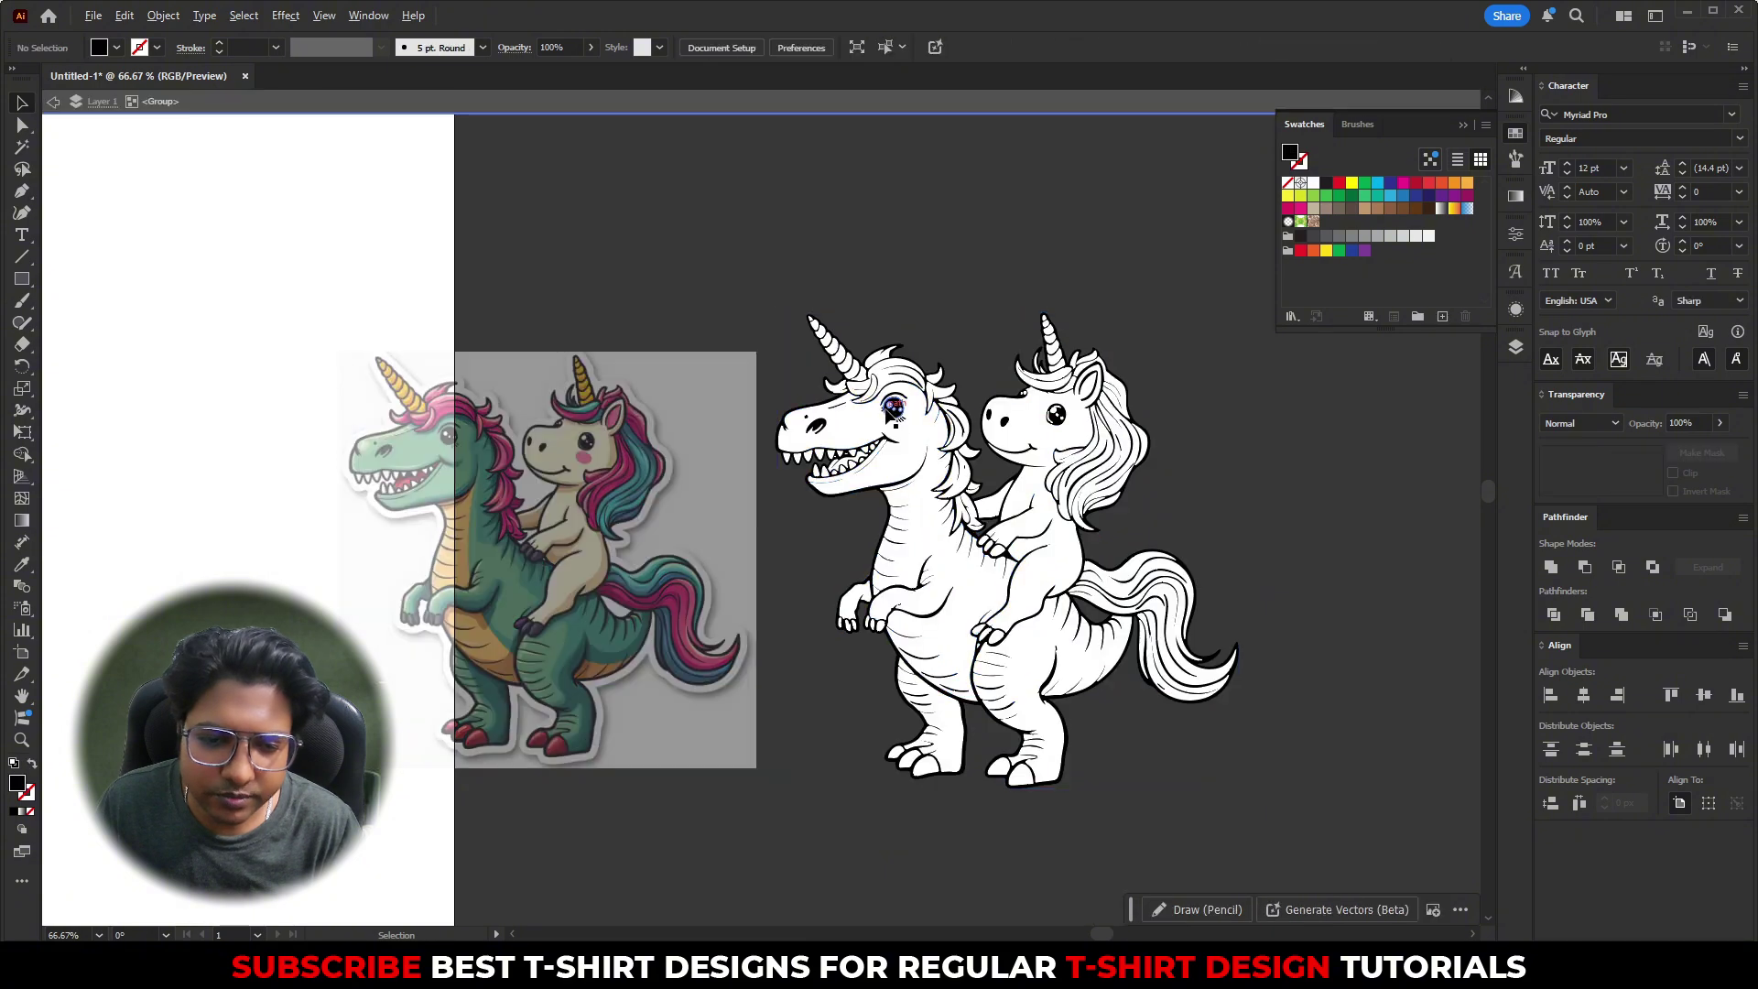
scroll(893, 412, "up", 4, "alt")
left_click(904, 431)
key("ctrl+a")
scroll(902, 435, "down", 4, "alt")
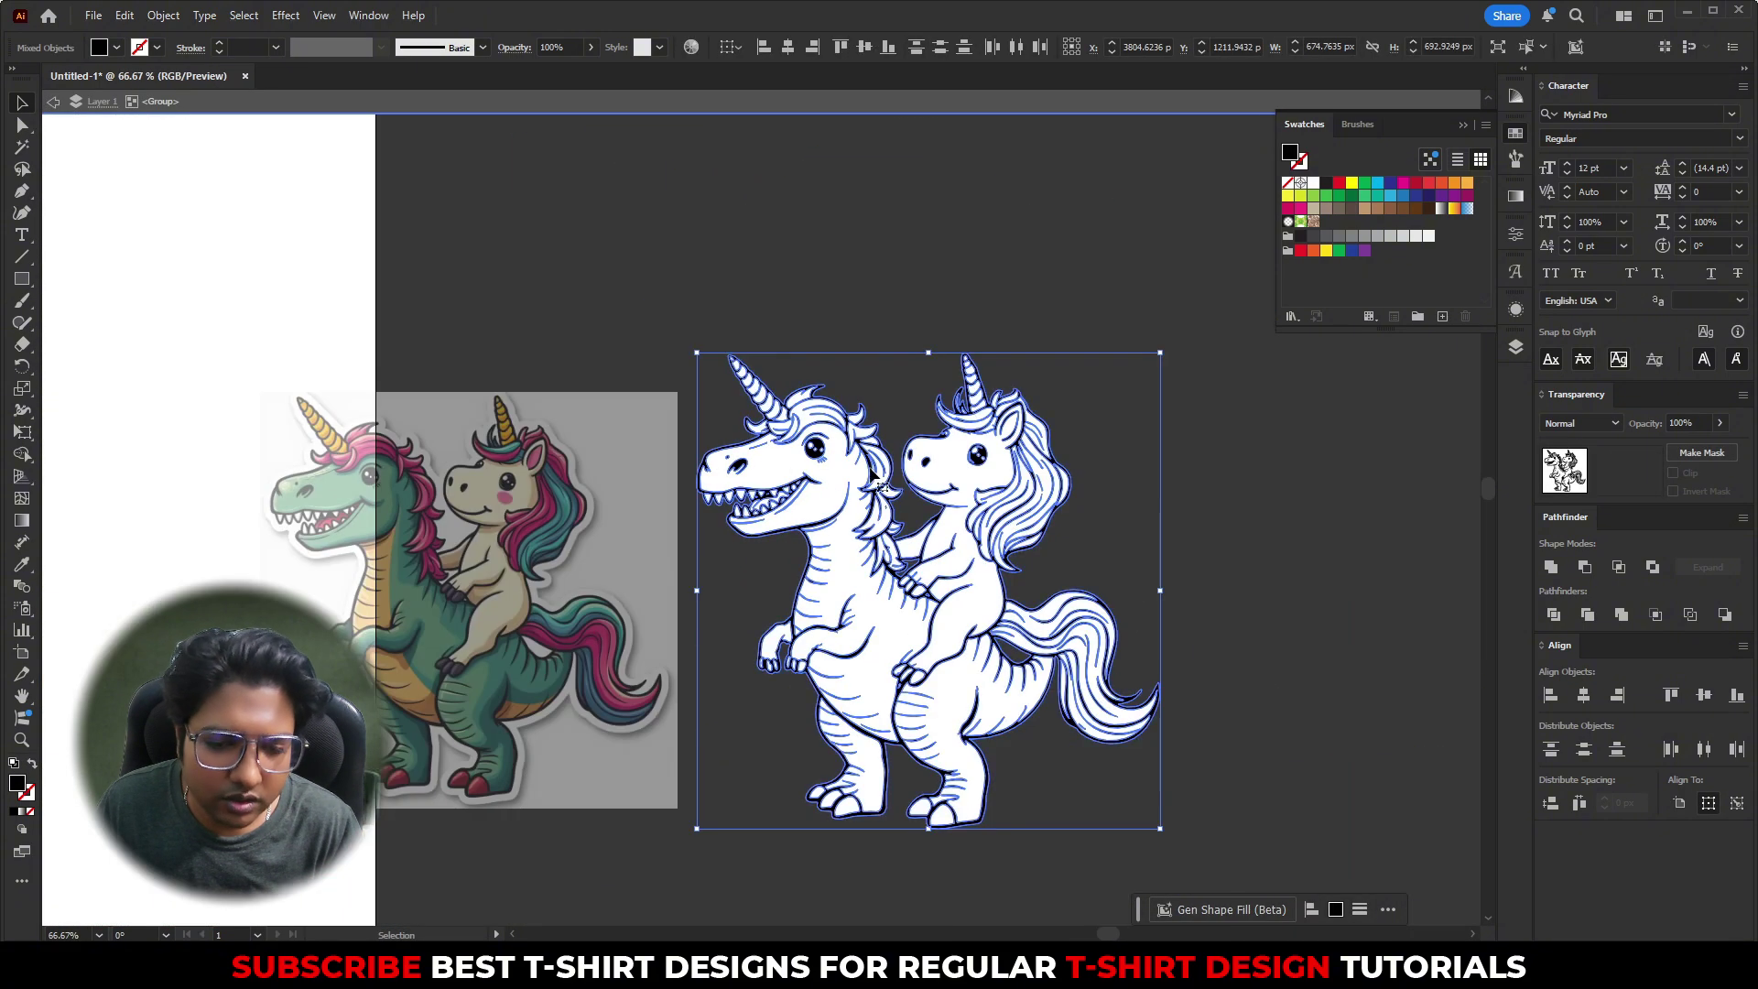
left_click(233, 22)
mouse_move(286, 195)
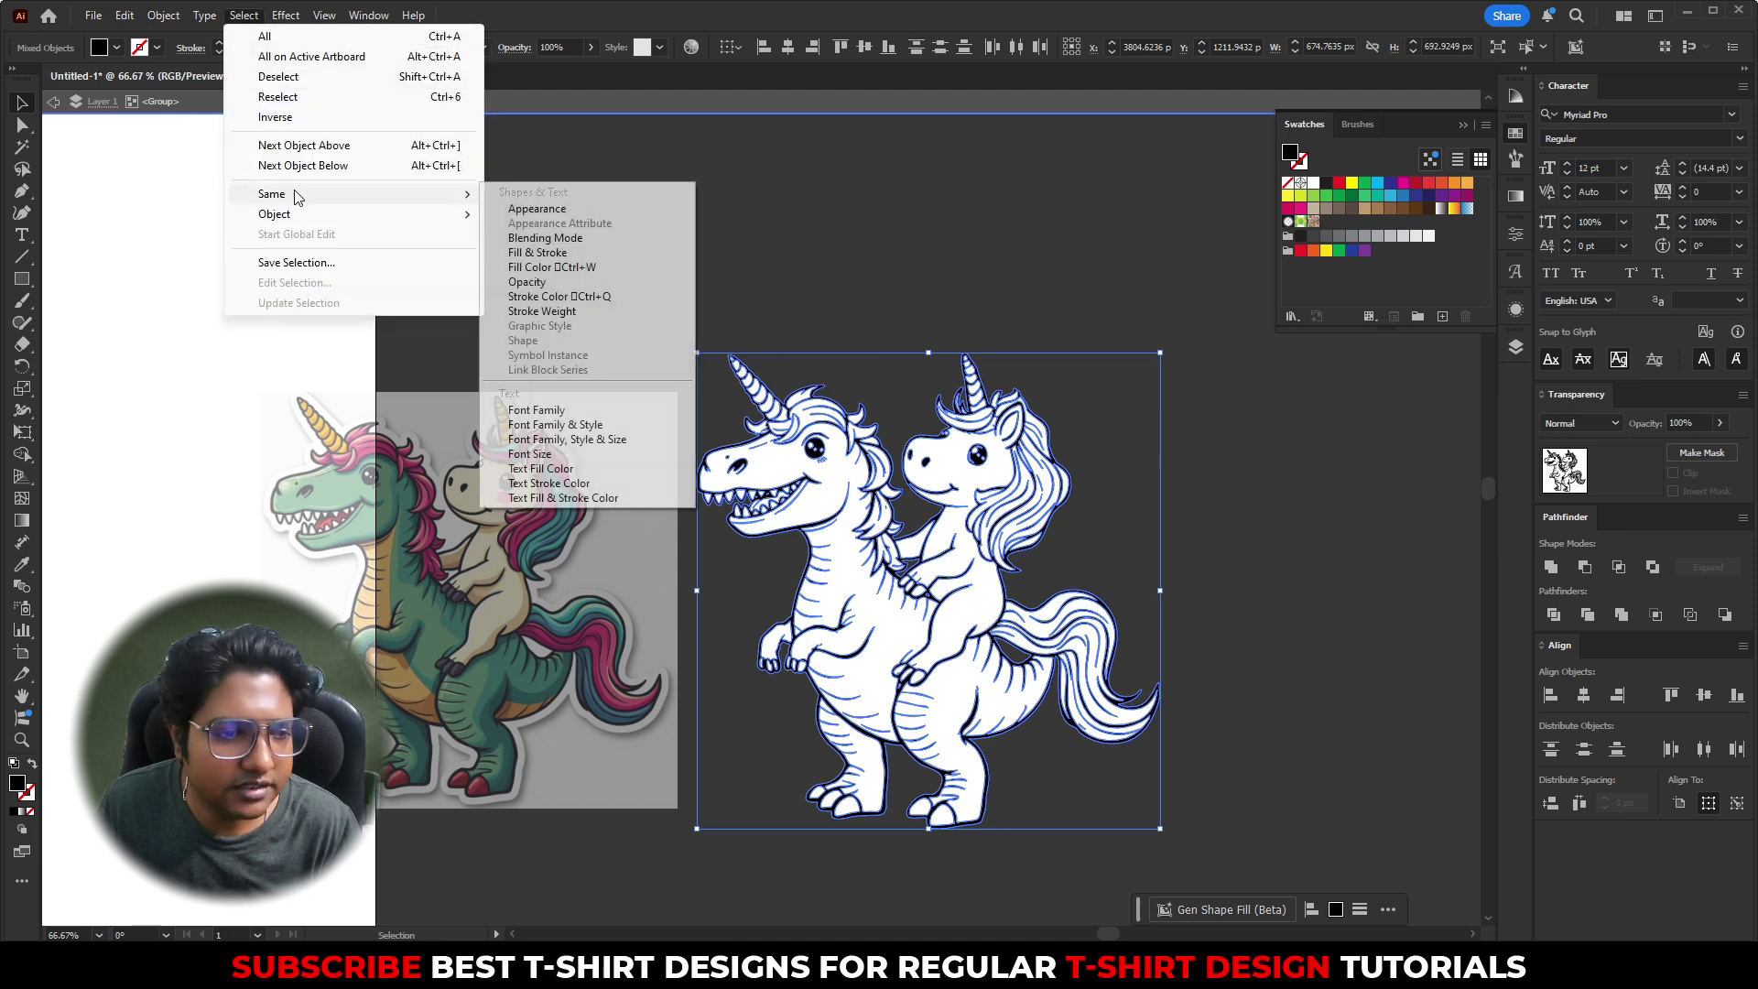
left_click(554, 269)
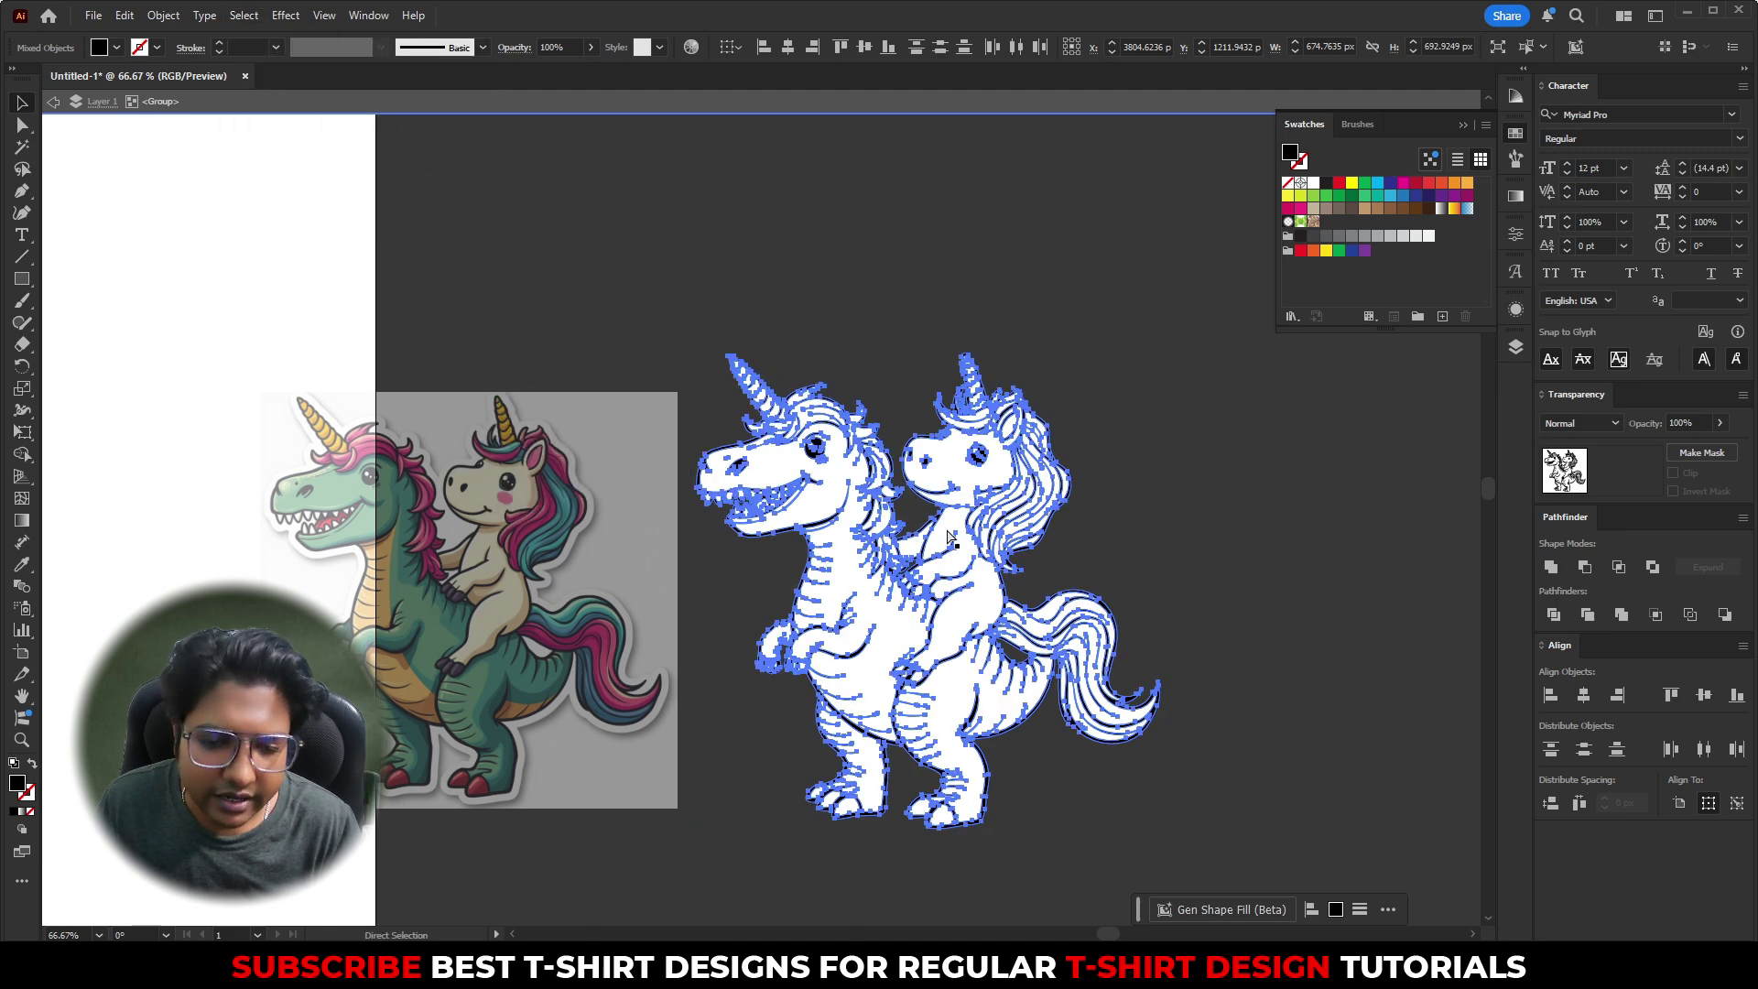
key("ctrl+x")
- Exit isolation mode, create a new layer above the white shapes and paste the black outlines in place on it
double_click(1152, 564)
left_click(919, 611)
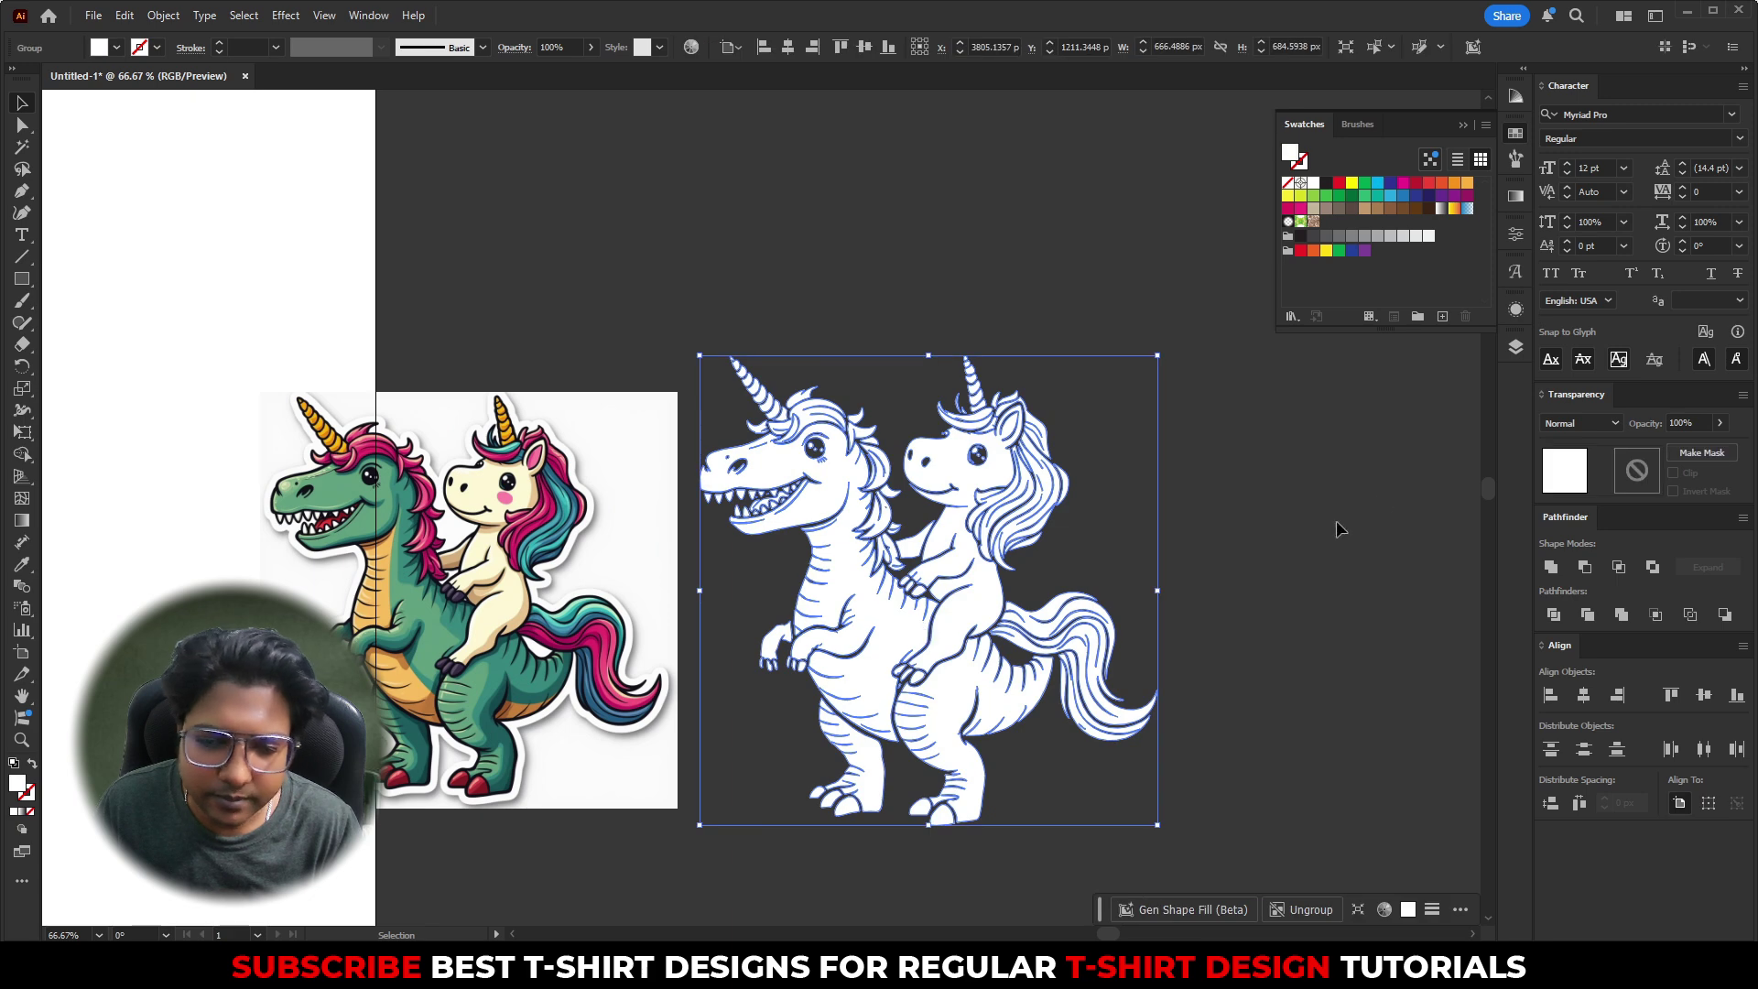
left_click(1364, 470)
left_click(1516, 346)
left_click(1443, 511)
key("a")
key("ctrl+a")
key("ctrl+c")
key("ctrl+f")
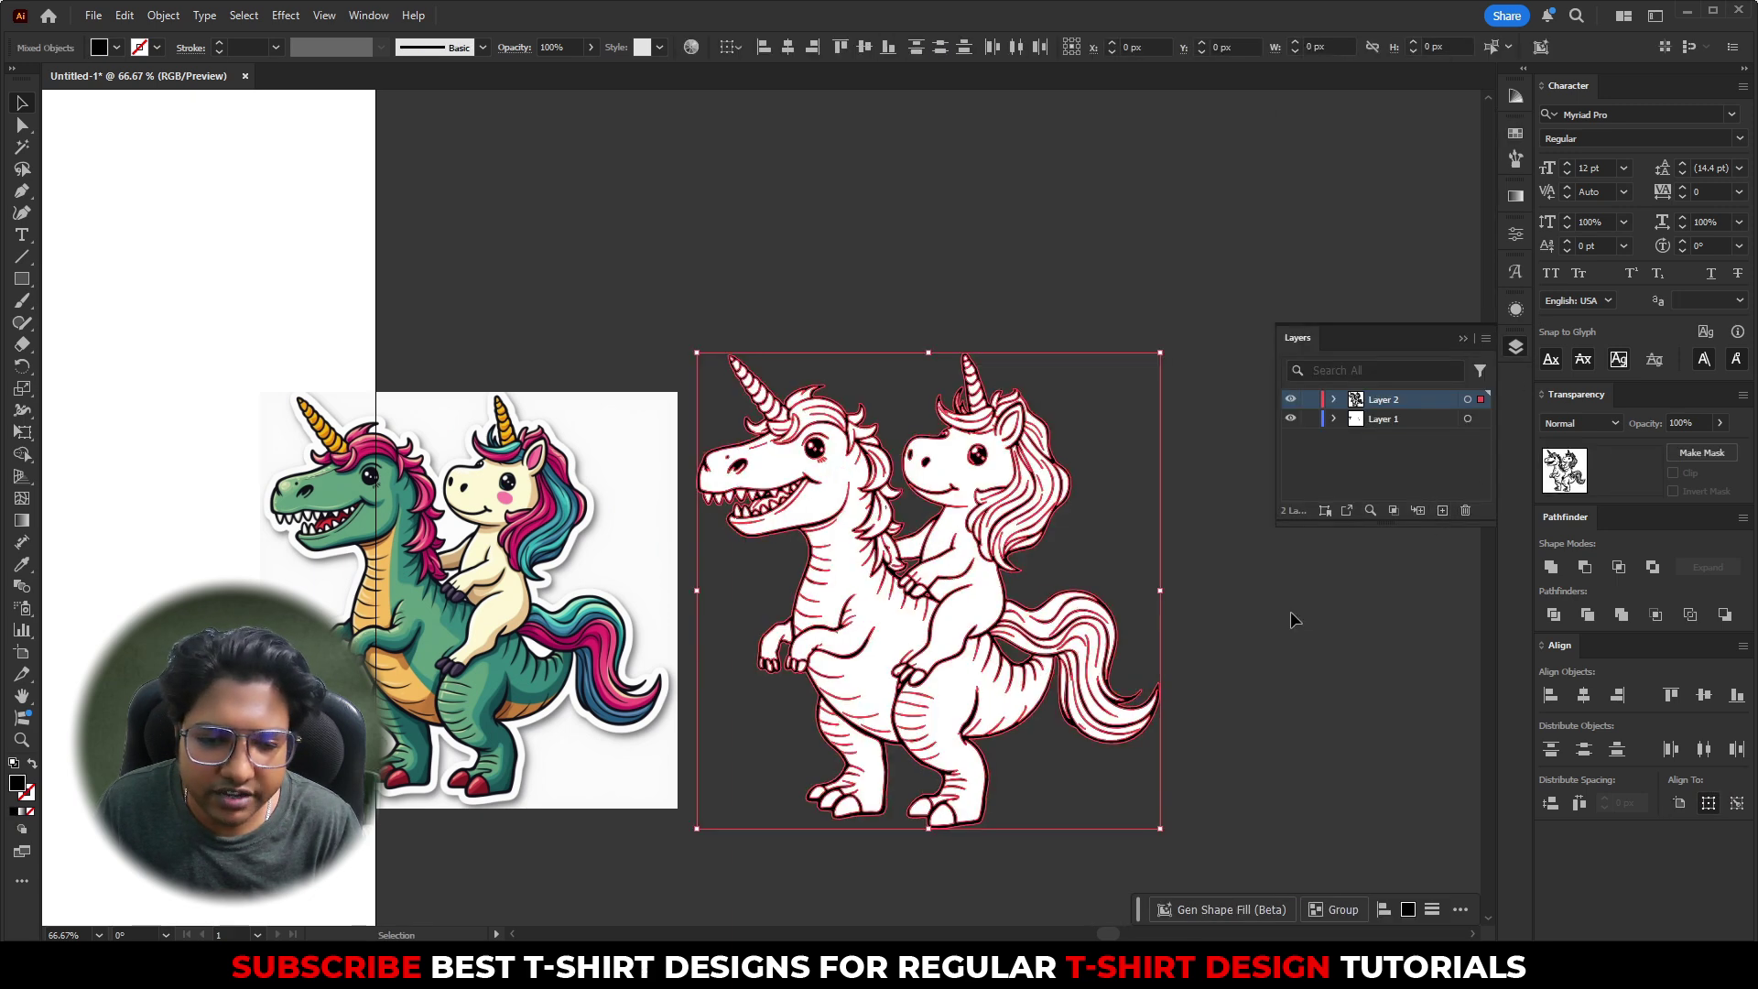
- Lock the outline layer and ungroup the white shapes on the layer beneath it
left_click(1309, 403)
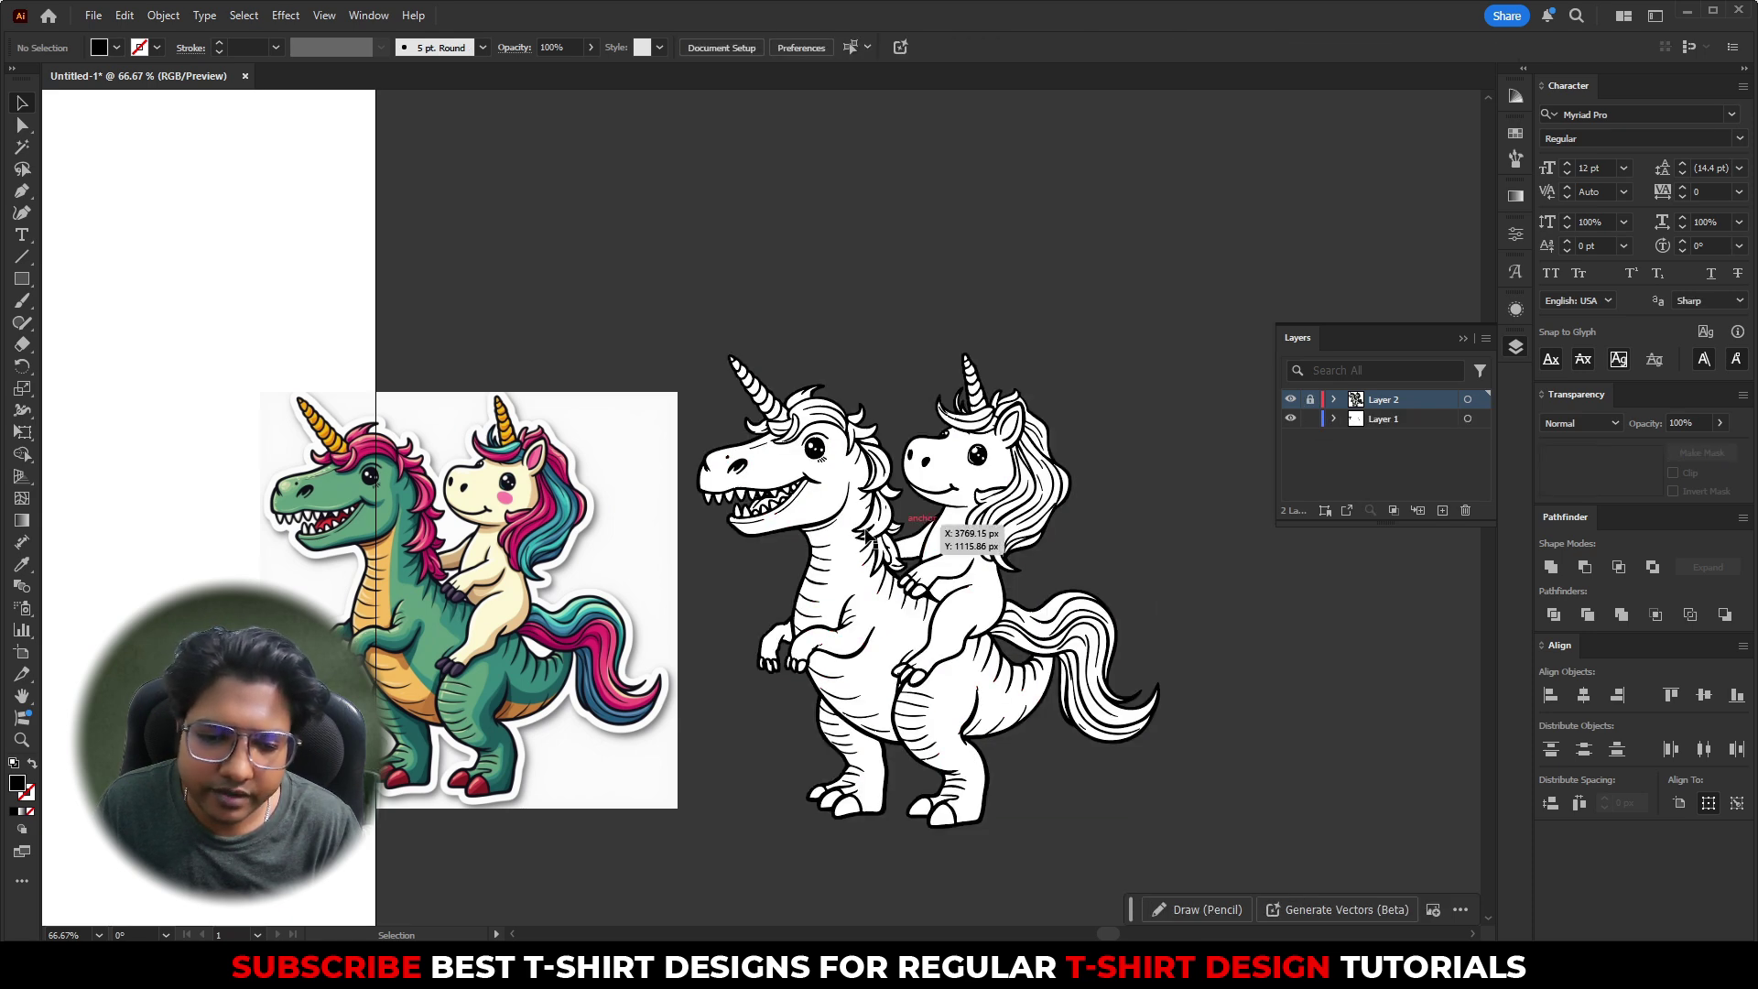
left_click(807, 530)
right_click(807, 529)
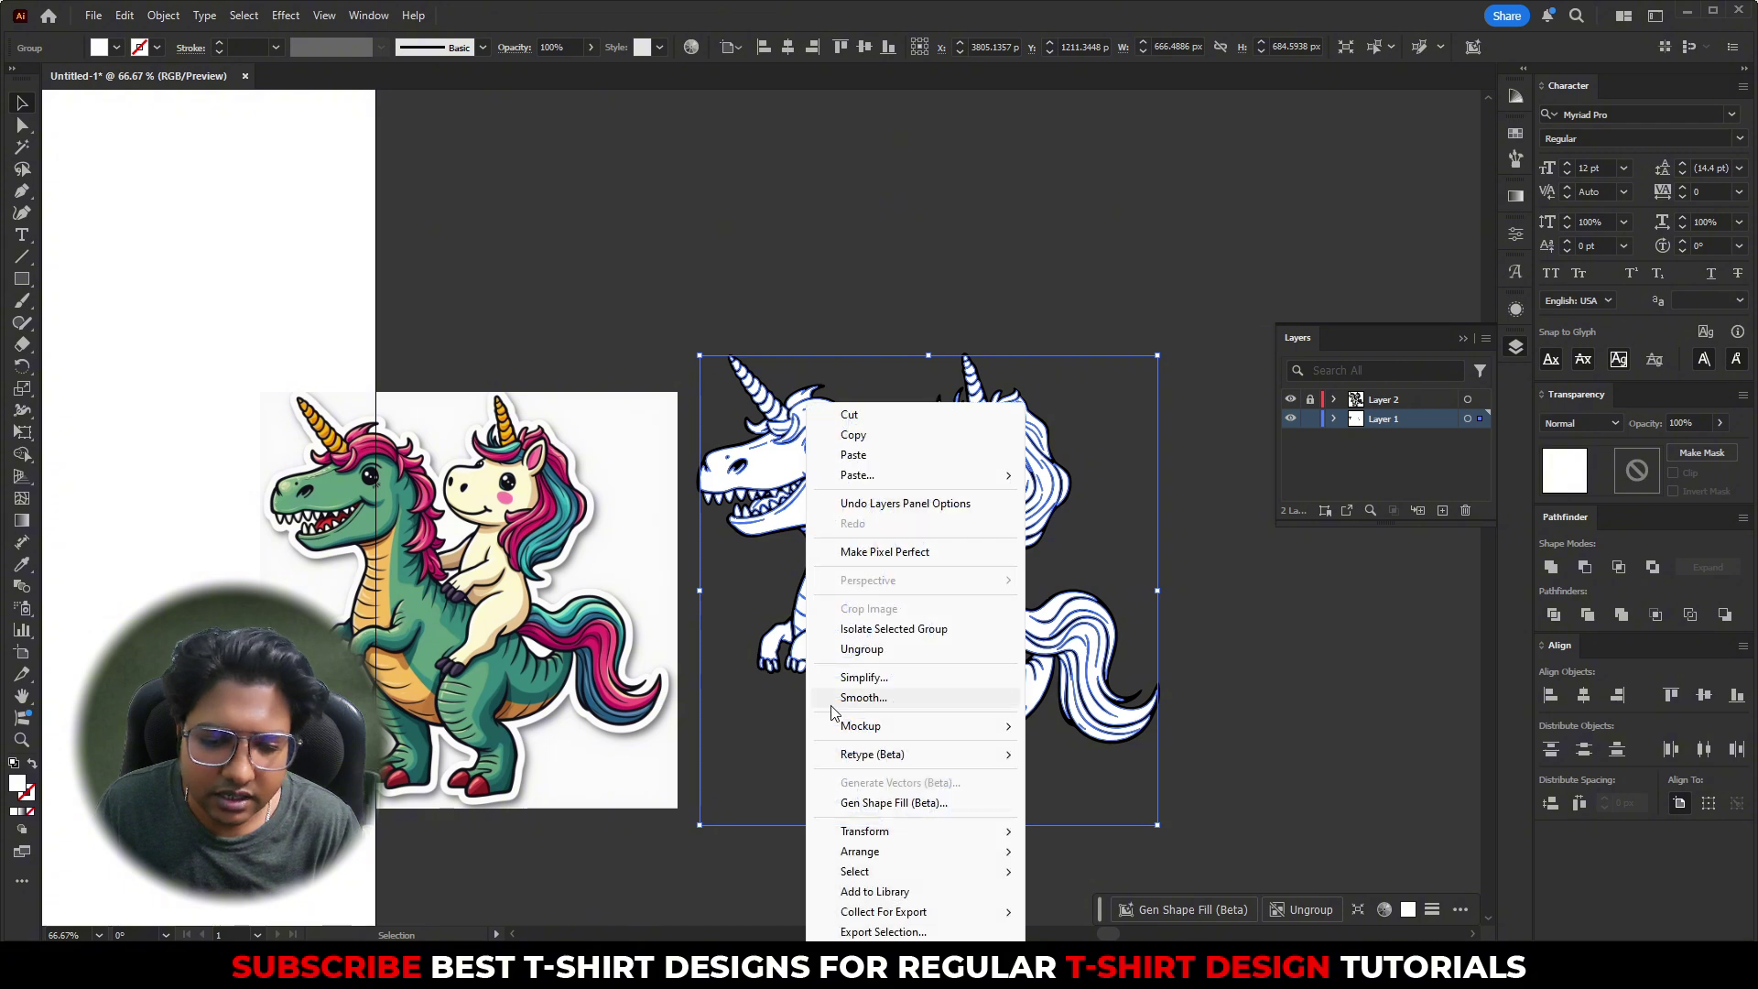
left_click(879, 649)
left_click(1126, 563)
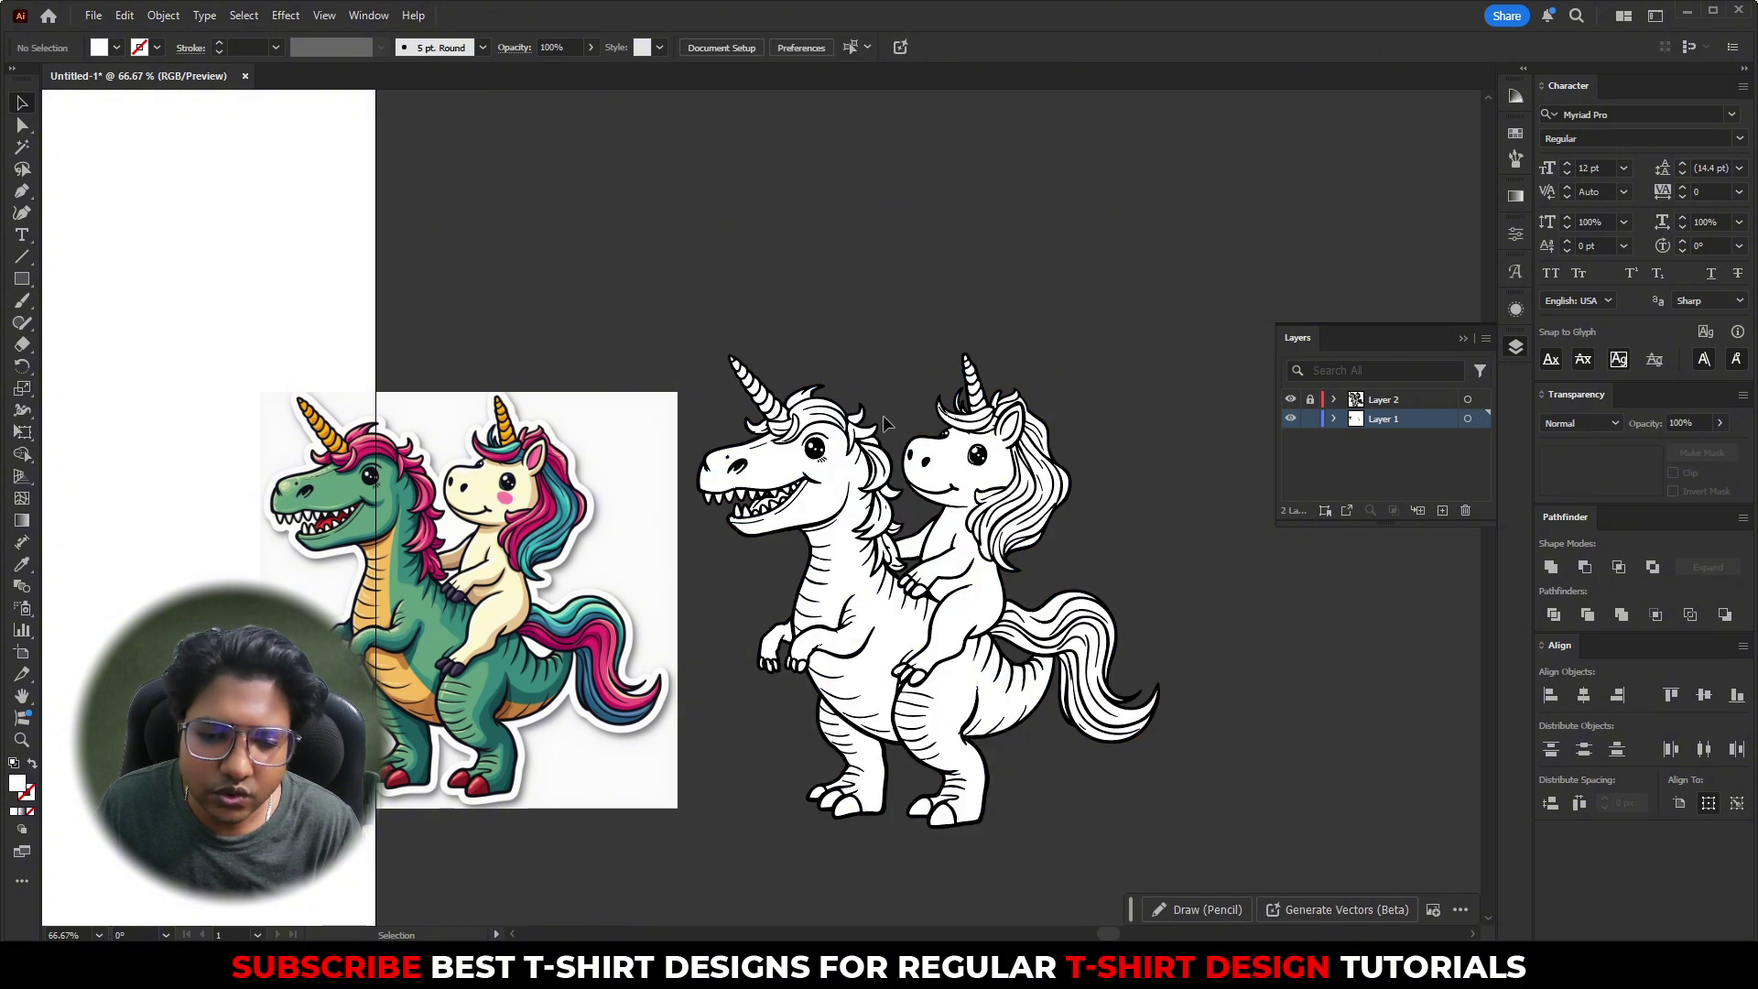
- Examine the separated white fill shapes beneath the outlines, looking closely at the unicorn's face and eye
left_click(1310, 420)
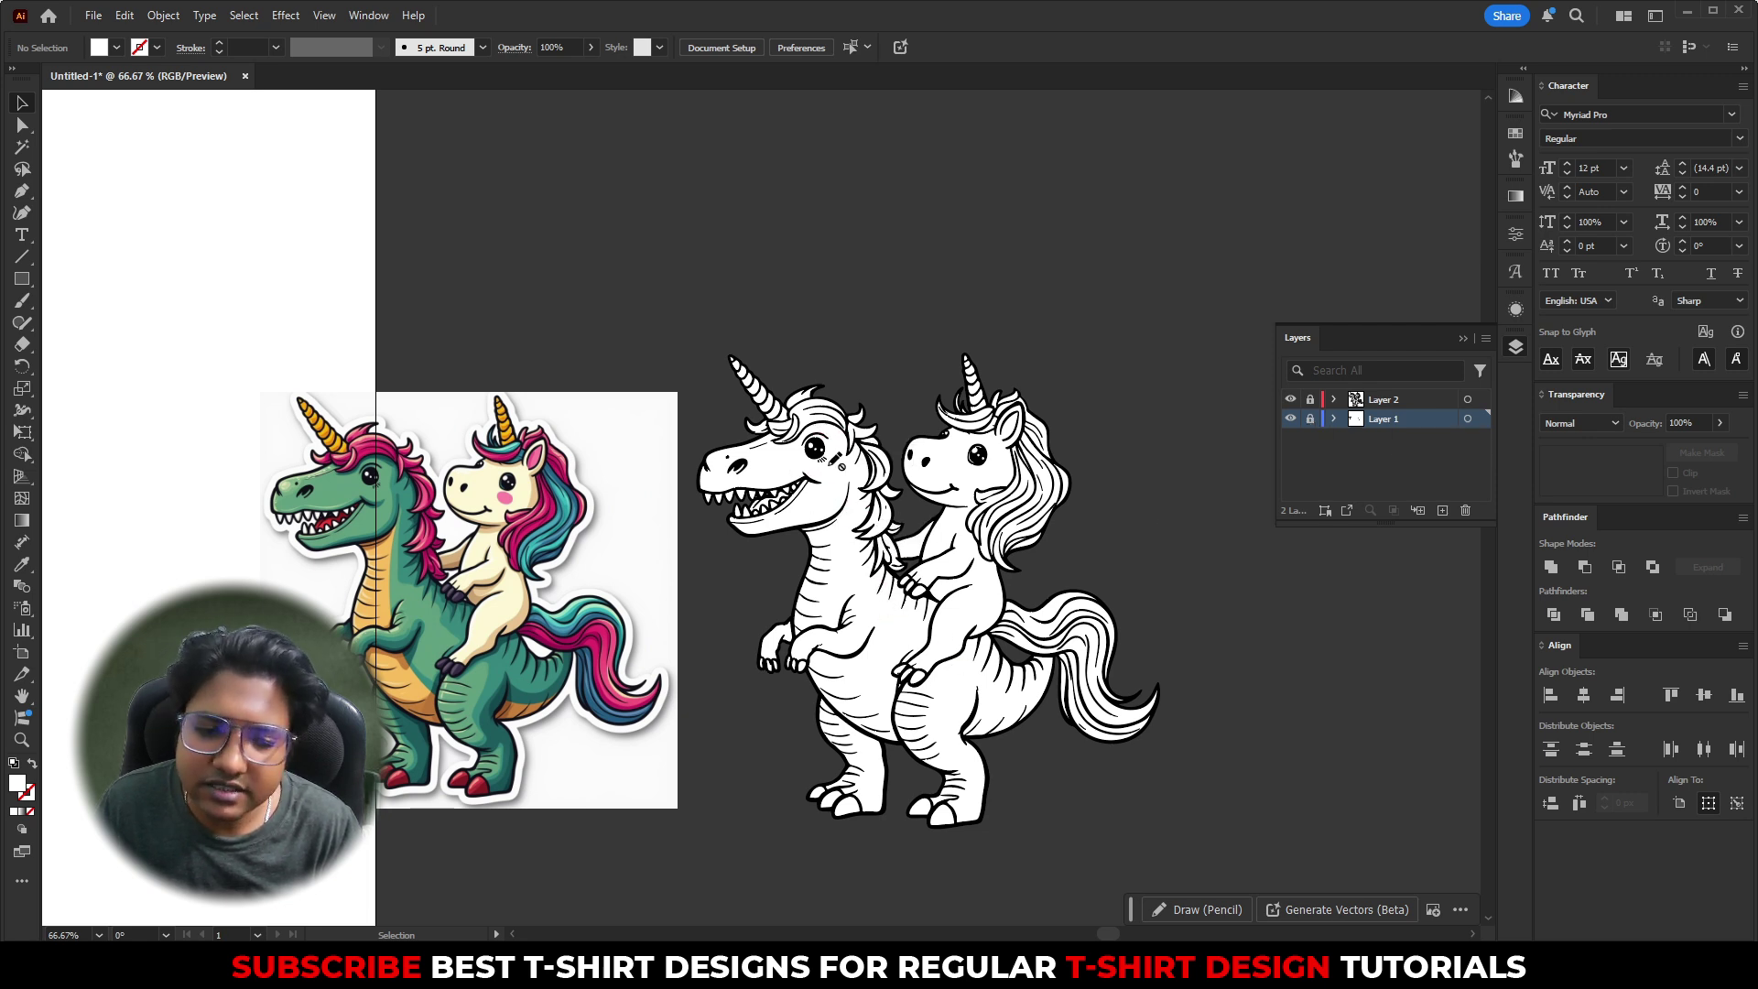
left_click(1310, 420)
left_click(829, 609)
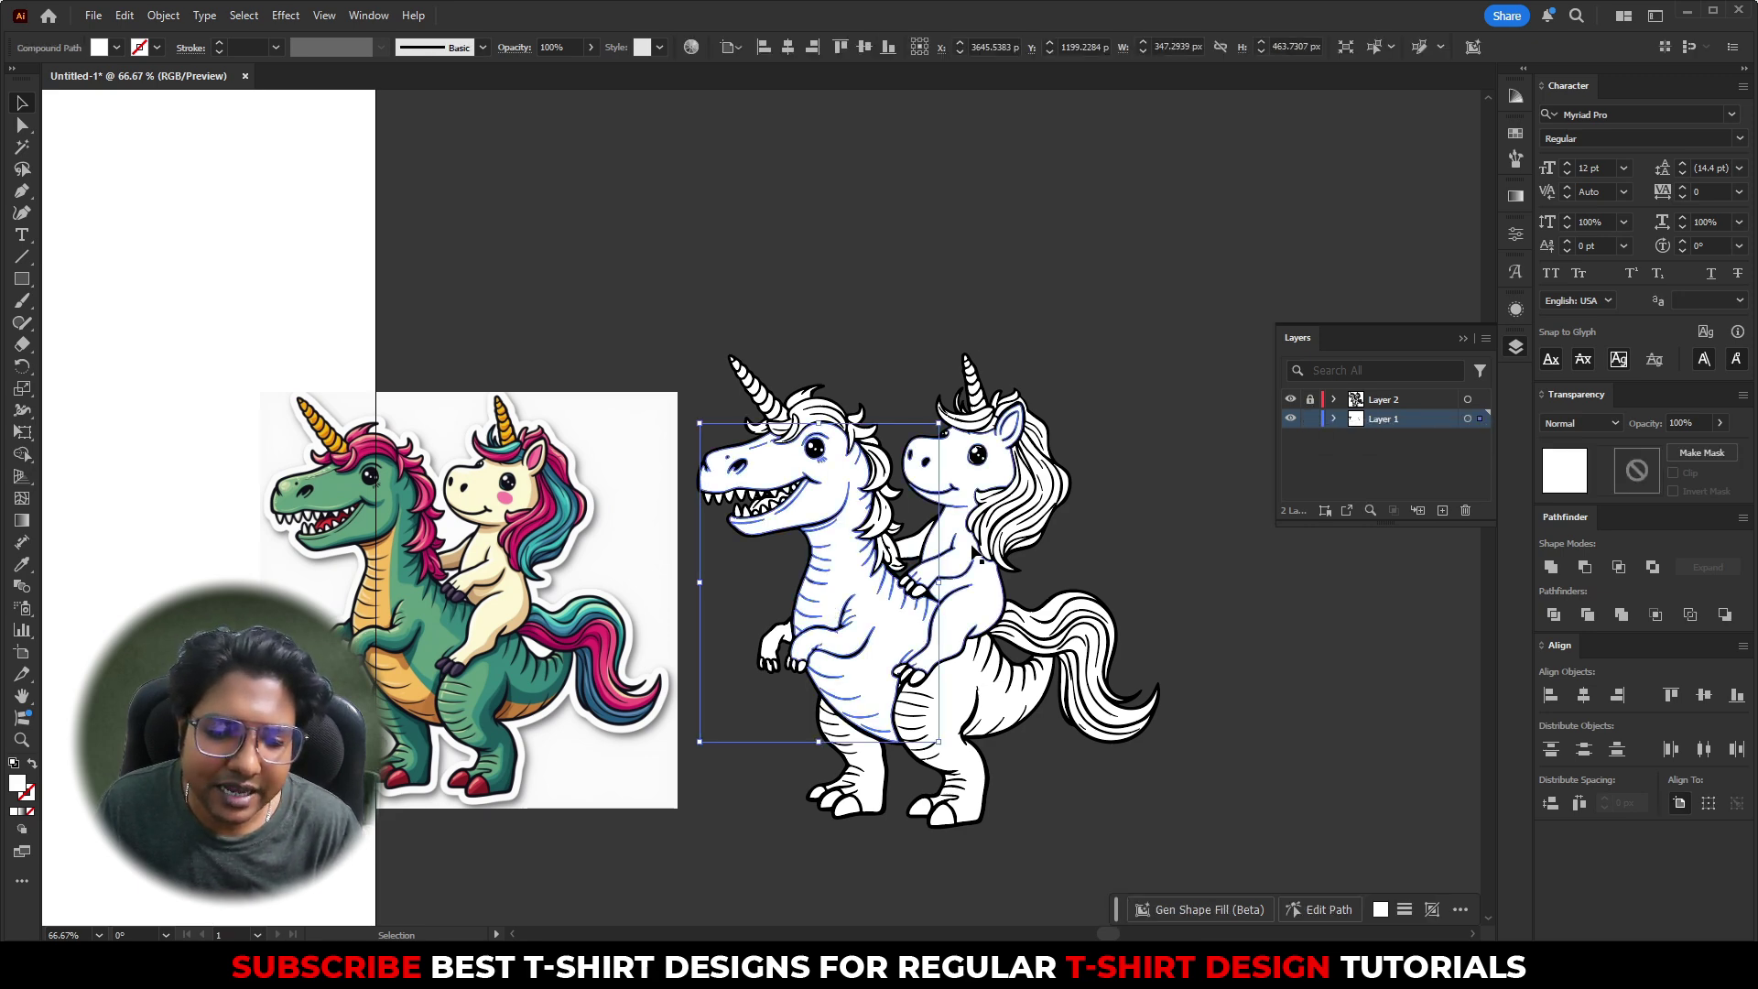
left_click(1074, 561)
scroll(977, 455, "up", 15, "alt")
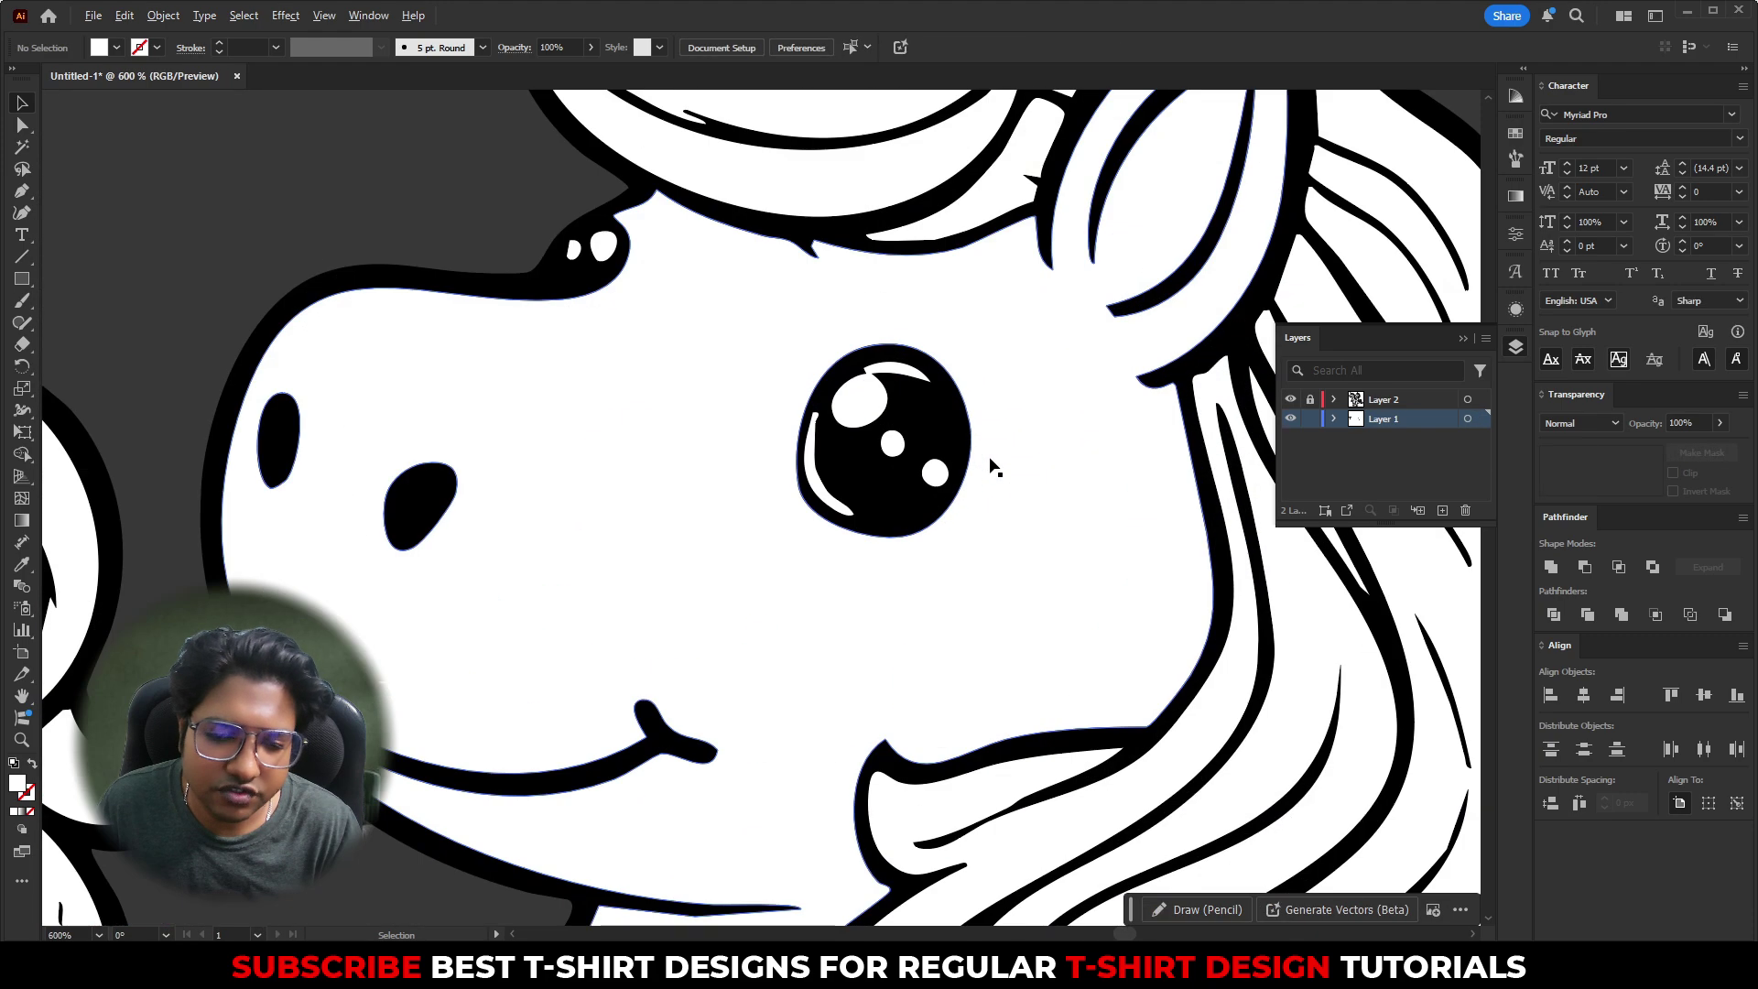
left_click_drag(436, 421, 518, 506)
left_click_drag(457, 452, 547, 590)
left_click_drag(462, 454, 610, 569)
scroll(874, 394, "down", 9, "alt")
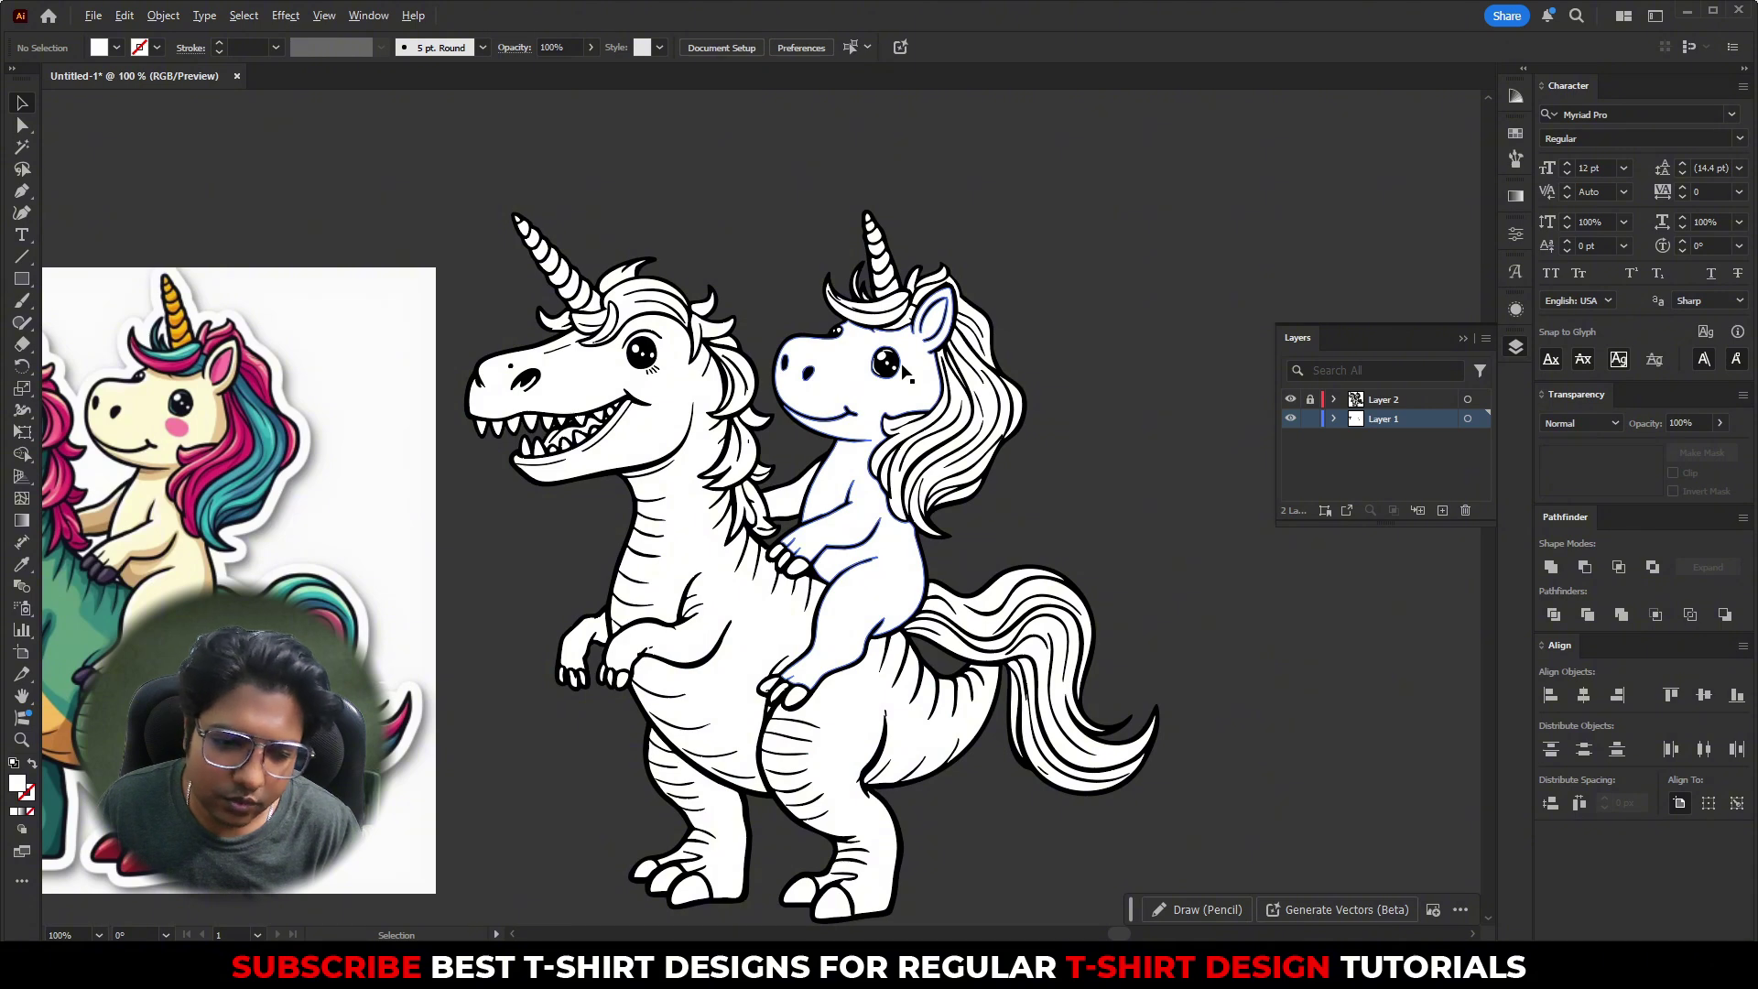
scroll(904, 370, "down", 1, "alt")
- Fill the T-rex's head, neck and torso shape with the green sampled from the coloured reference image
left_click(755, 494)
key("i")
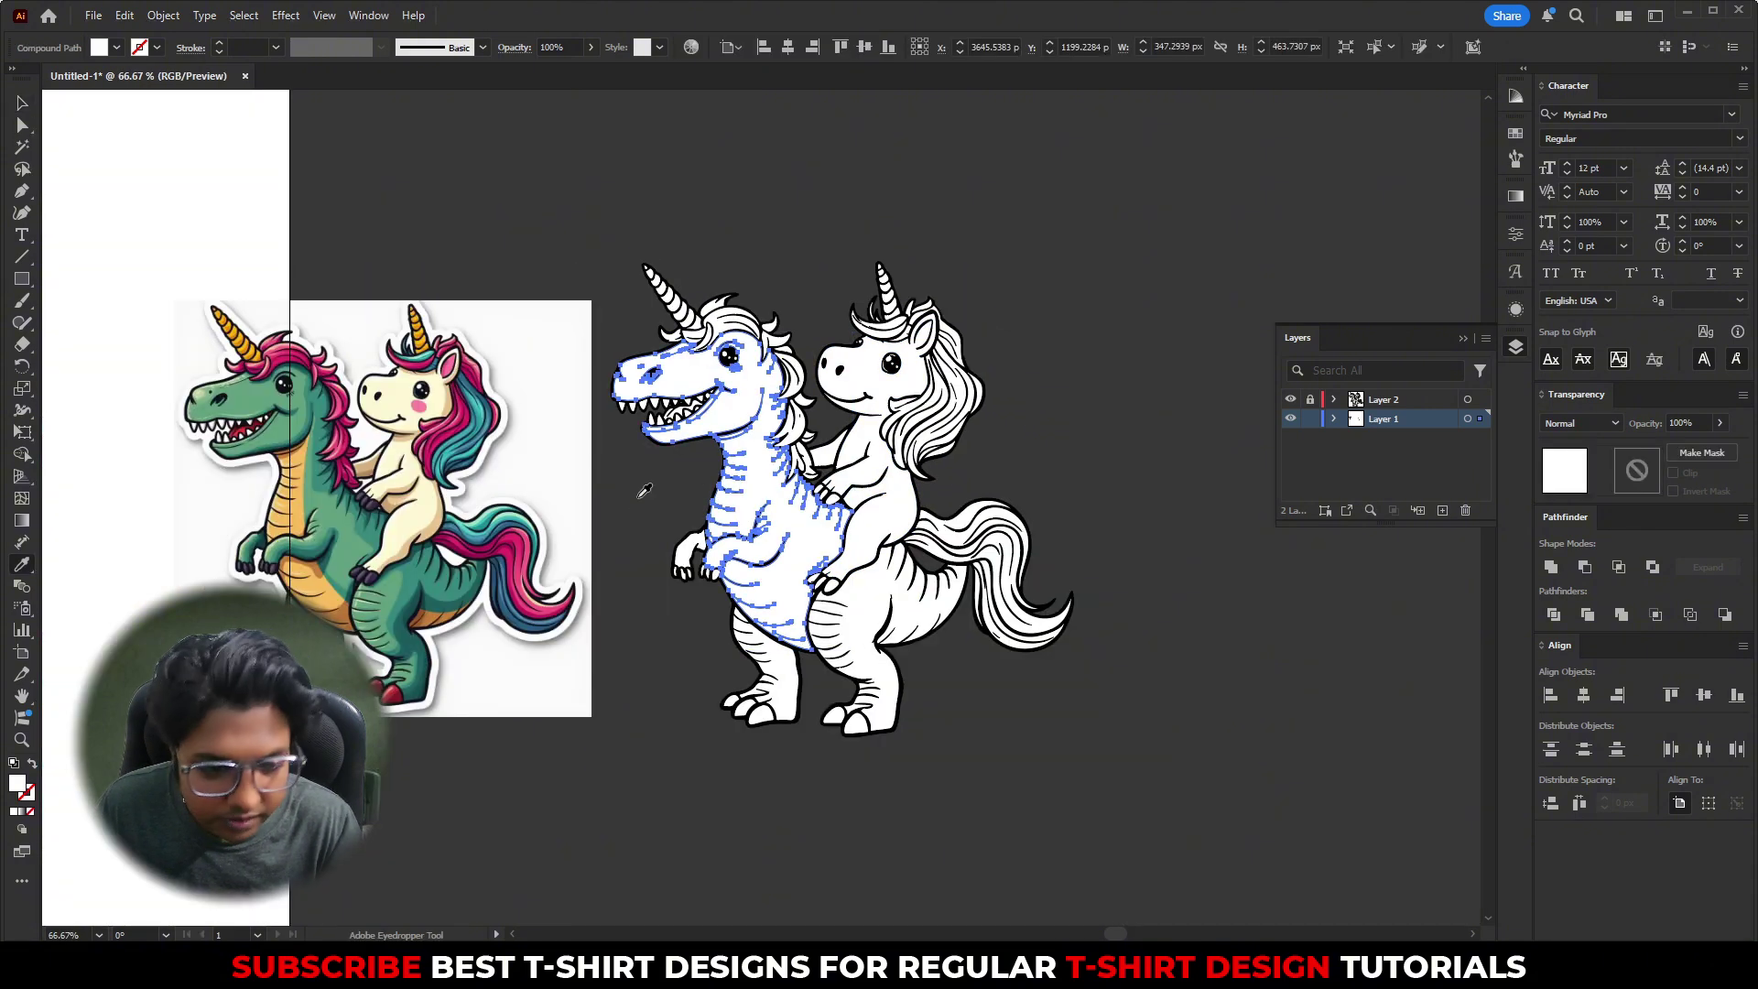
left_click(331, 498)
left_click(1058, 802, "ctrl")
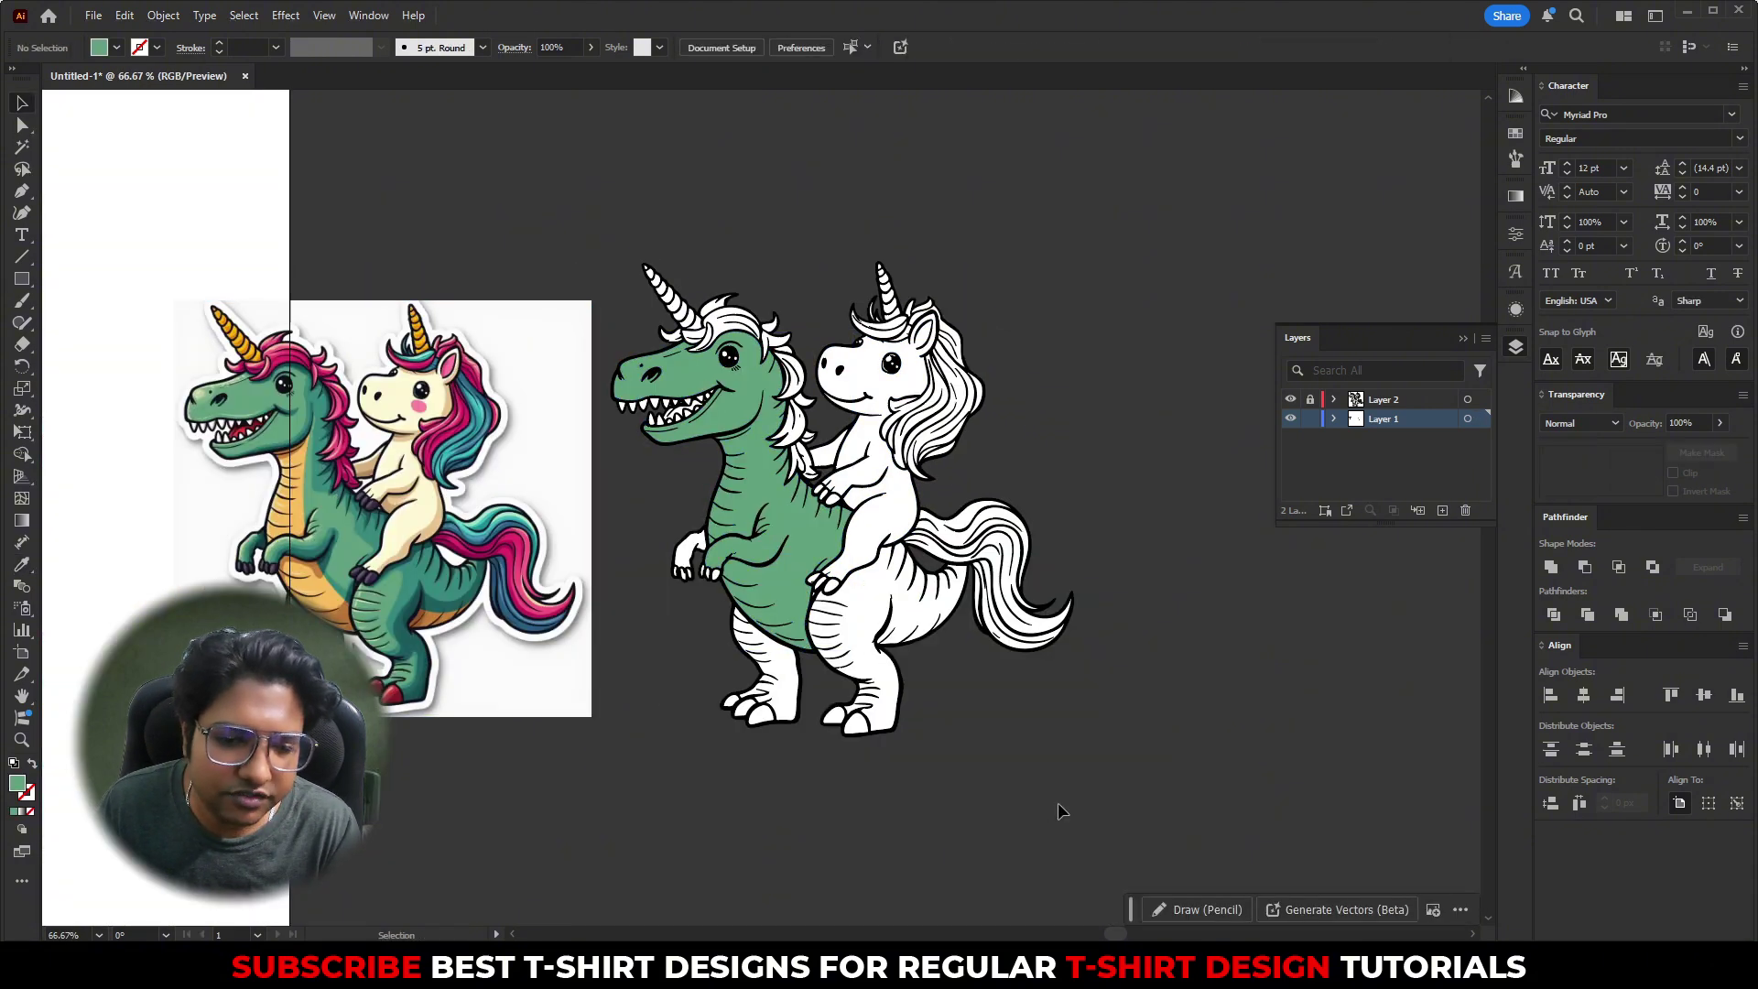
- Fill the T-rex's hindquarters and its other leg with the green of its torso
left_click(802, 535, "ctrl")
left_click(802, 535)
left_click(969, 714, "ctrl")
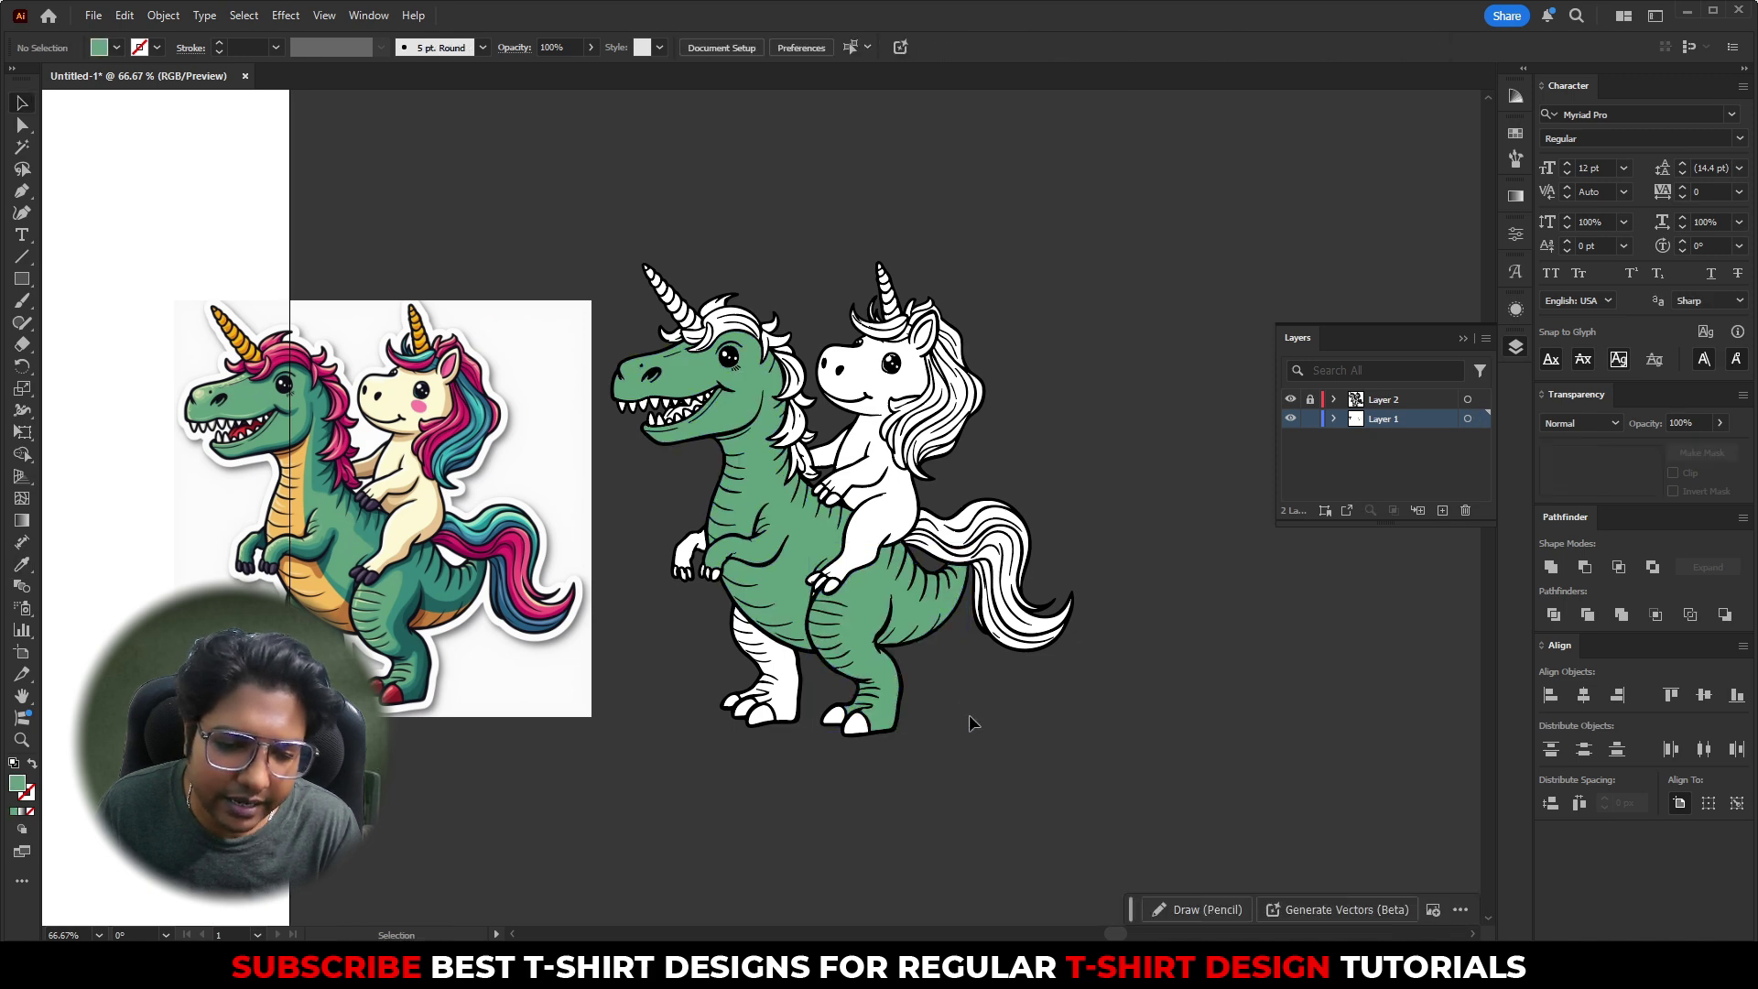
left_click(777, 662, "ctrl")
left_click(789, 591)
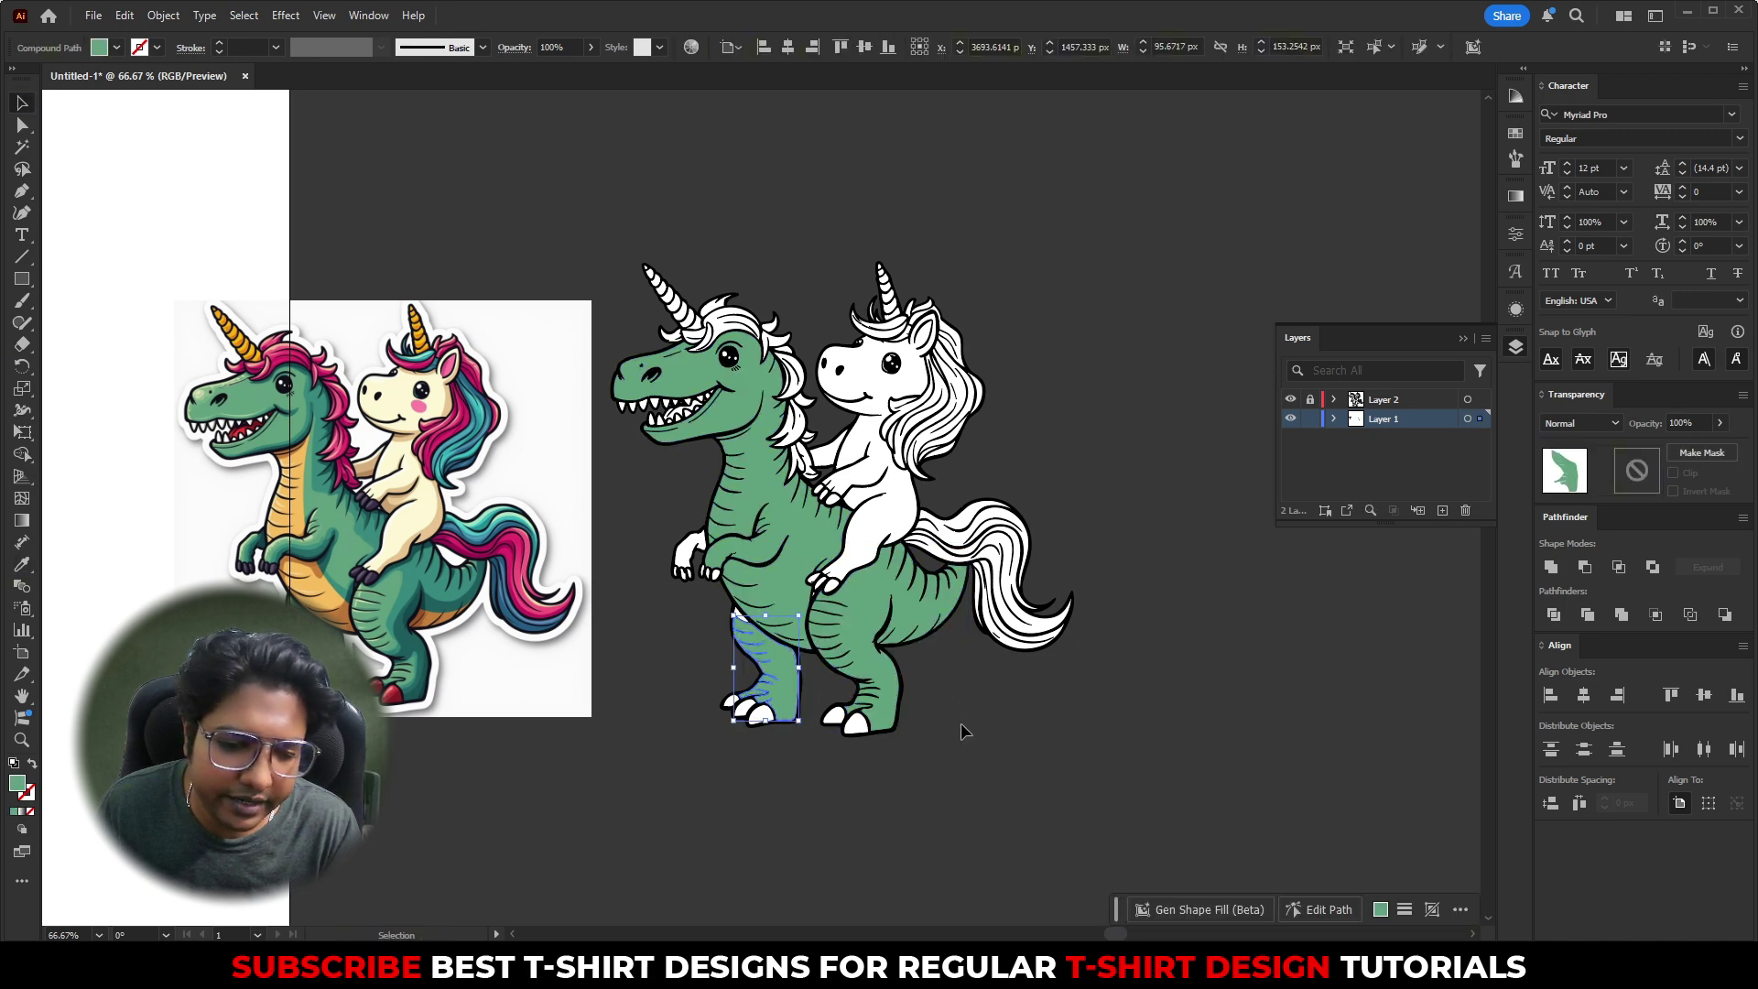
left_click(969, 725, "ctrl")
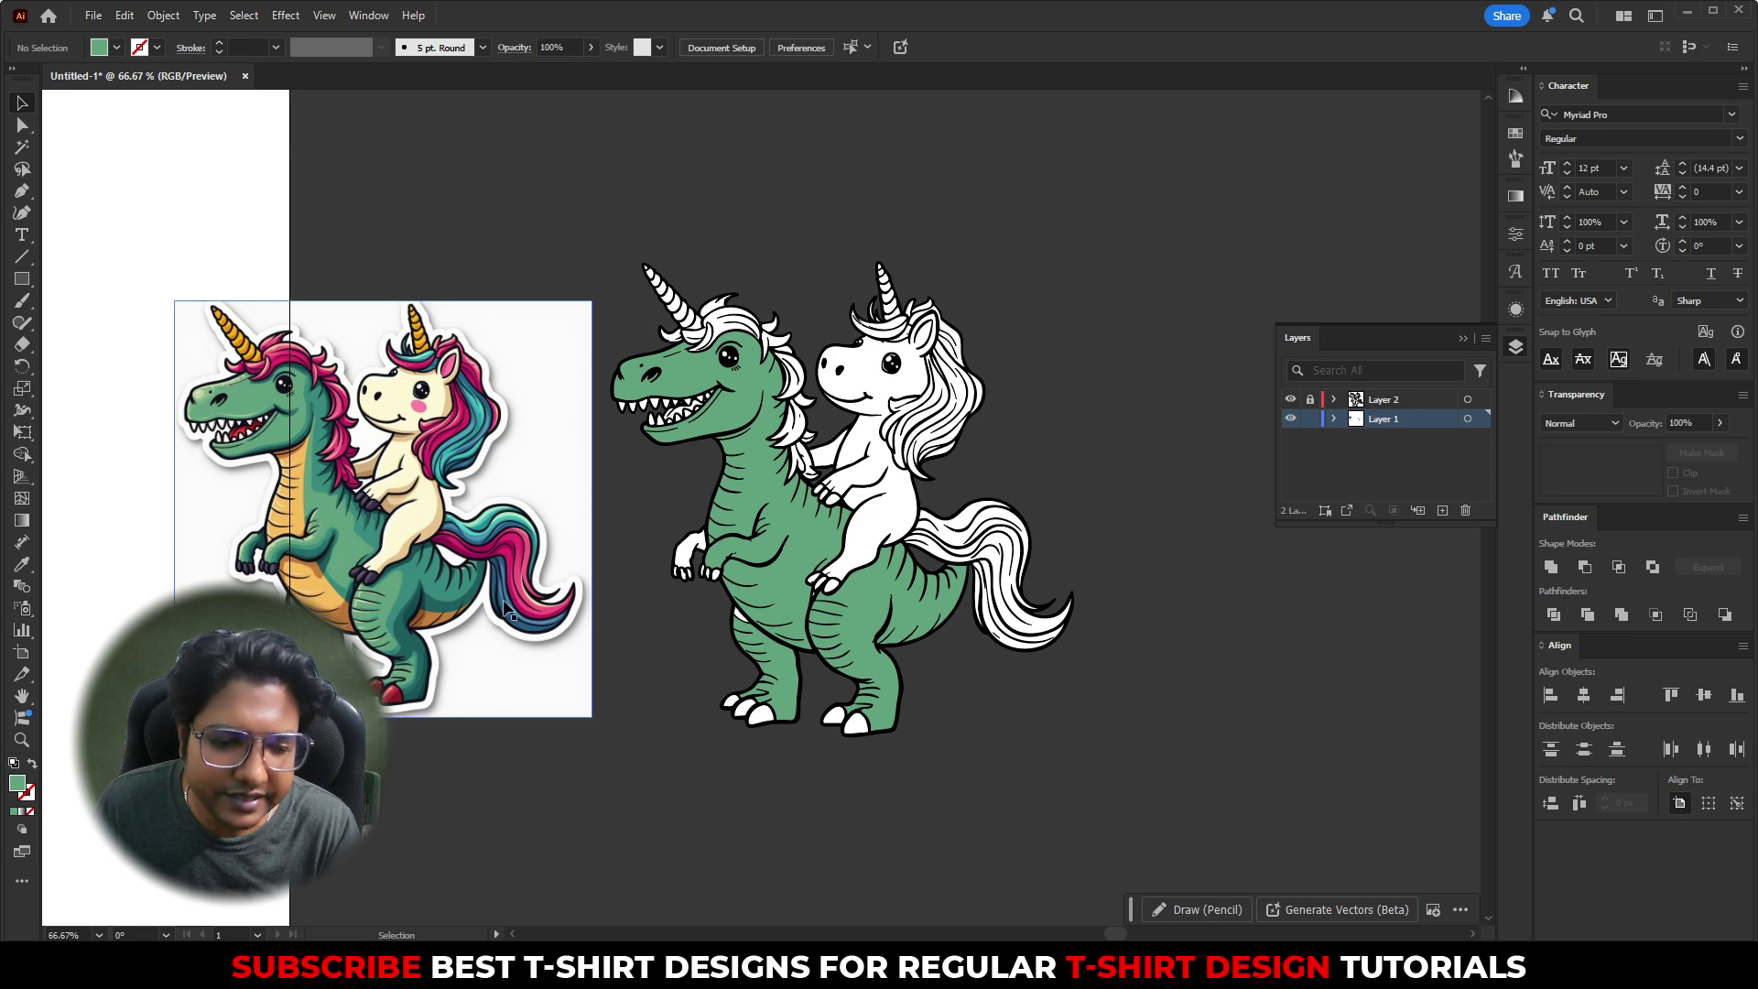
- Fill the unicorn's body with cream and its far arm with tan, both sampled from the reference image
left_click(903, 494)
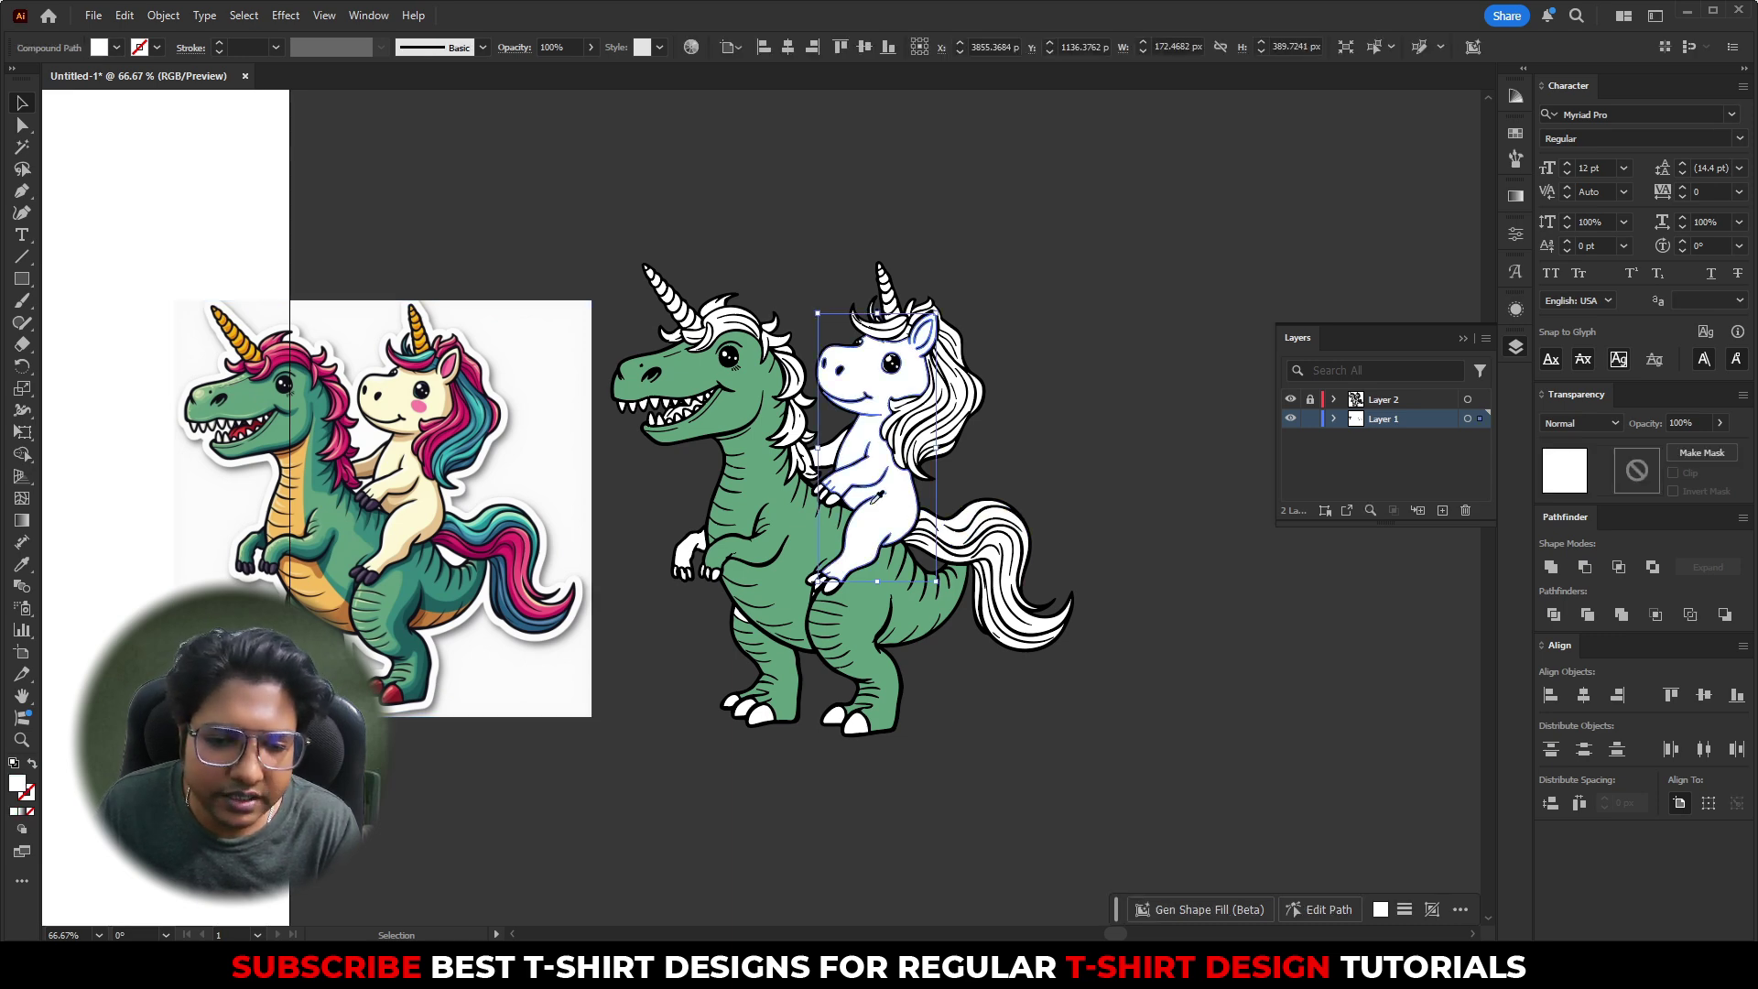
left_click(408, 508)
left_click(1034, 443, "ctrl")
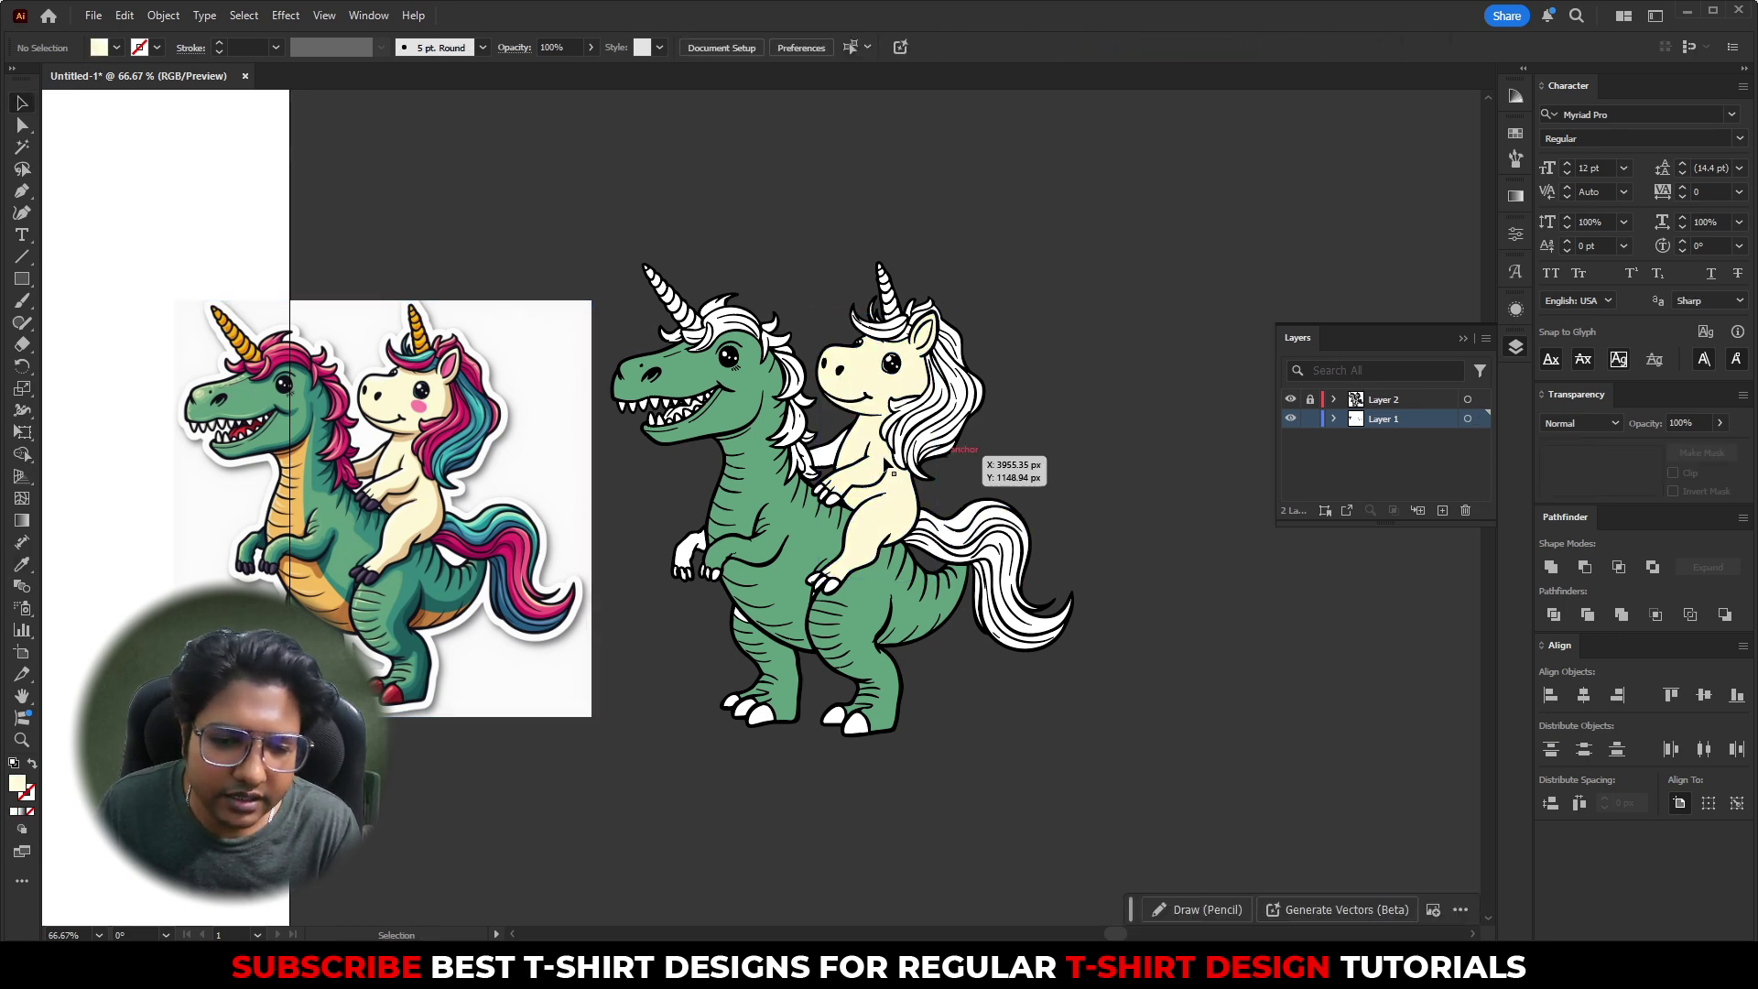
left_click(821, 450)
key("i")
left_click(374, 456)
left_click(1051, 711, "ctrl")
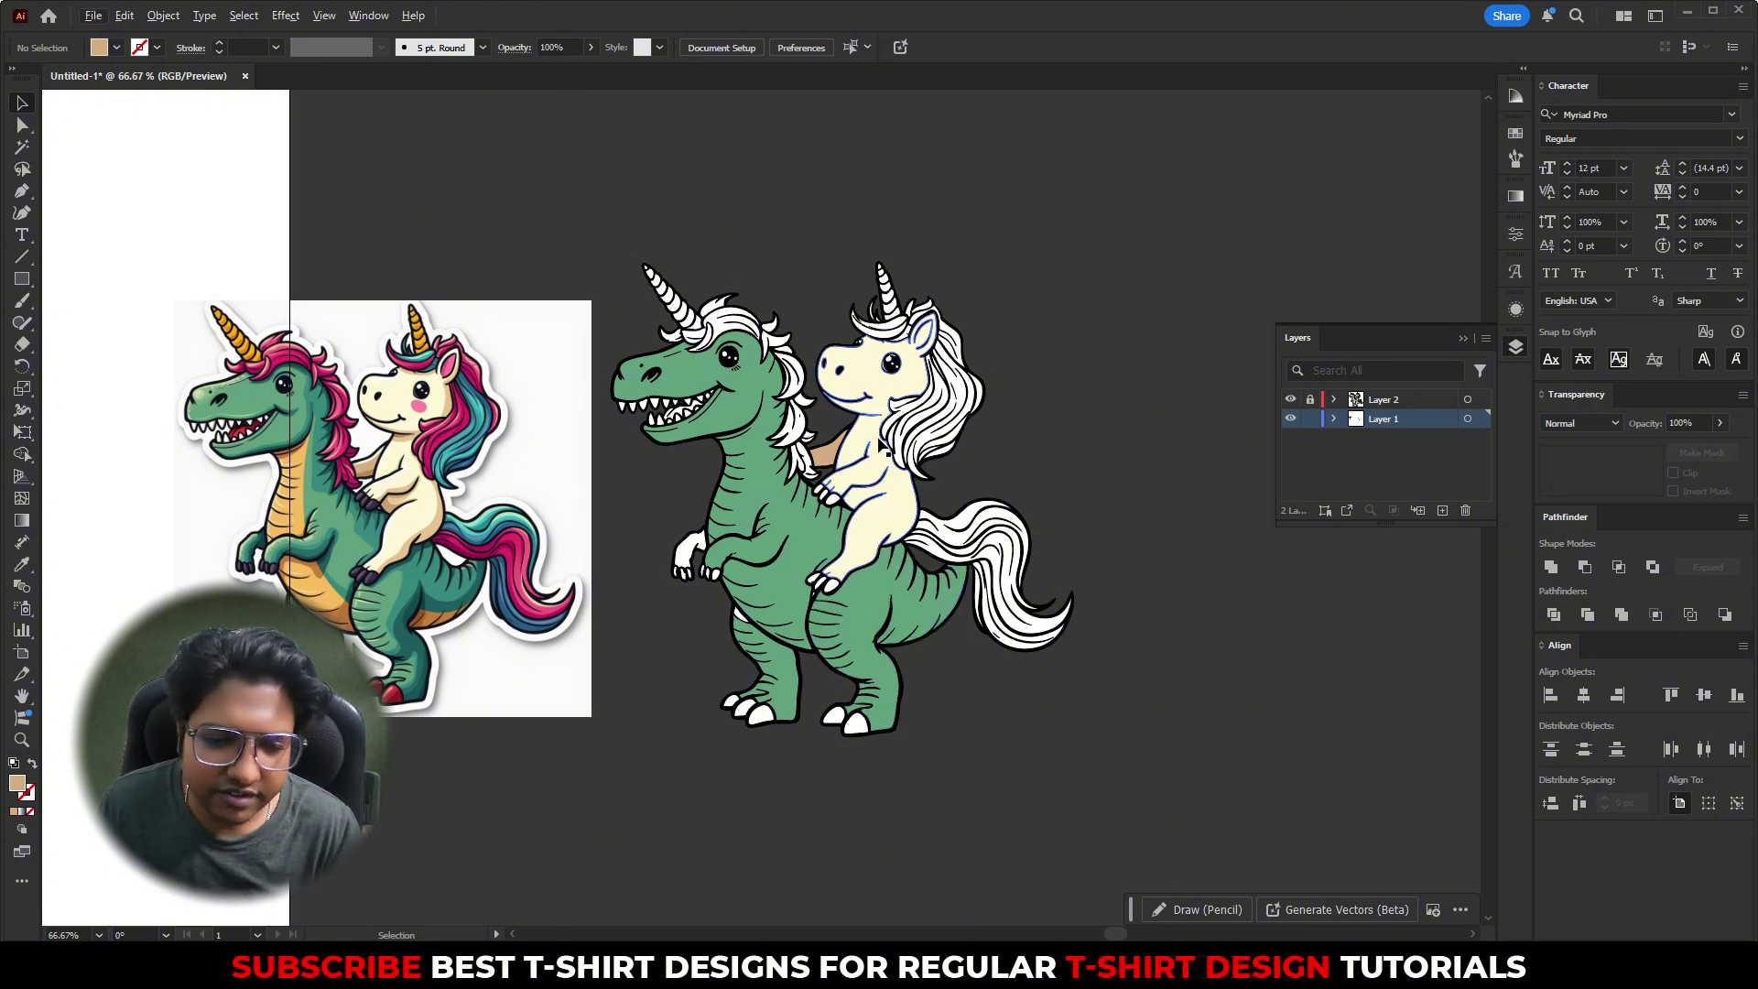
- Move the coloured reference image to the other side of the drawing, beside the unicorn's mane and tail
left_click_drag(456, 553, 873, 544)
left_click_drag(989, 502, 1054, 493)
scroll(1083, 430, "up", 2, "alt")
scroll(1082, 432, "down", 1, "alt")
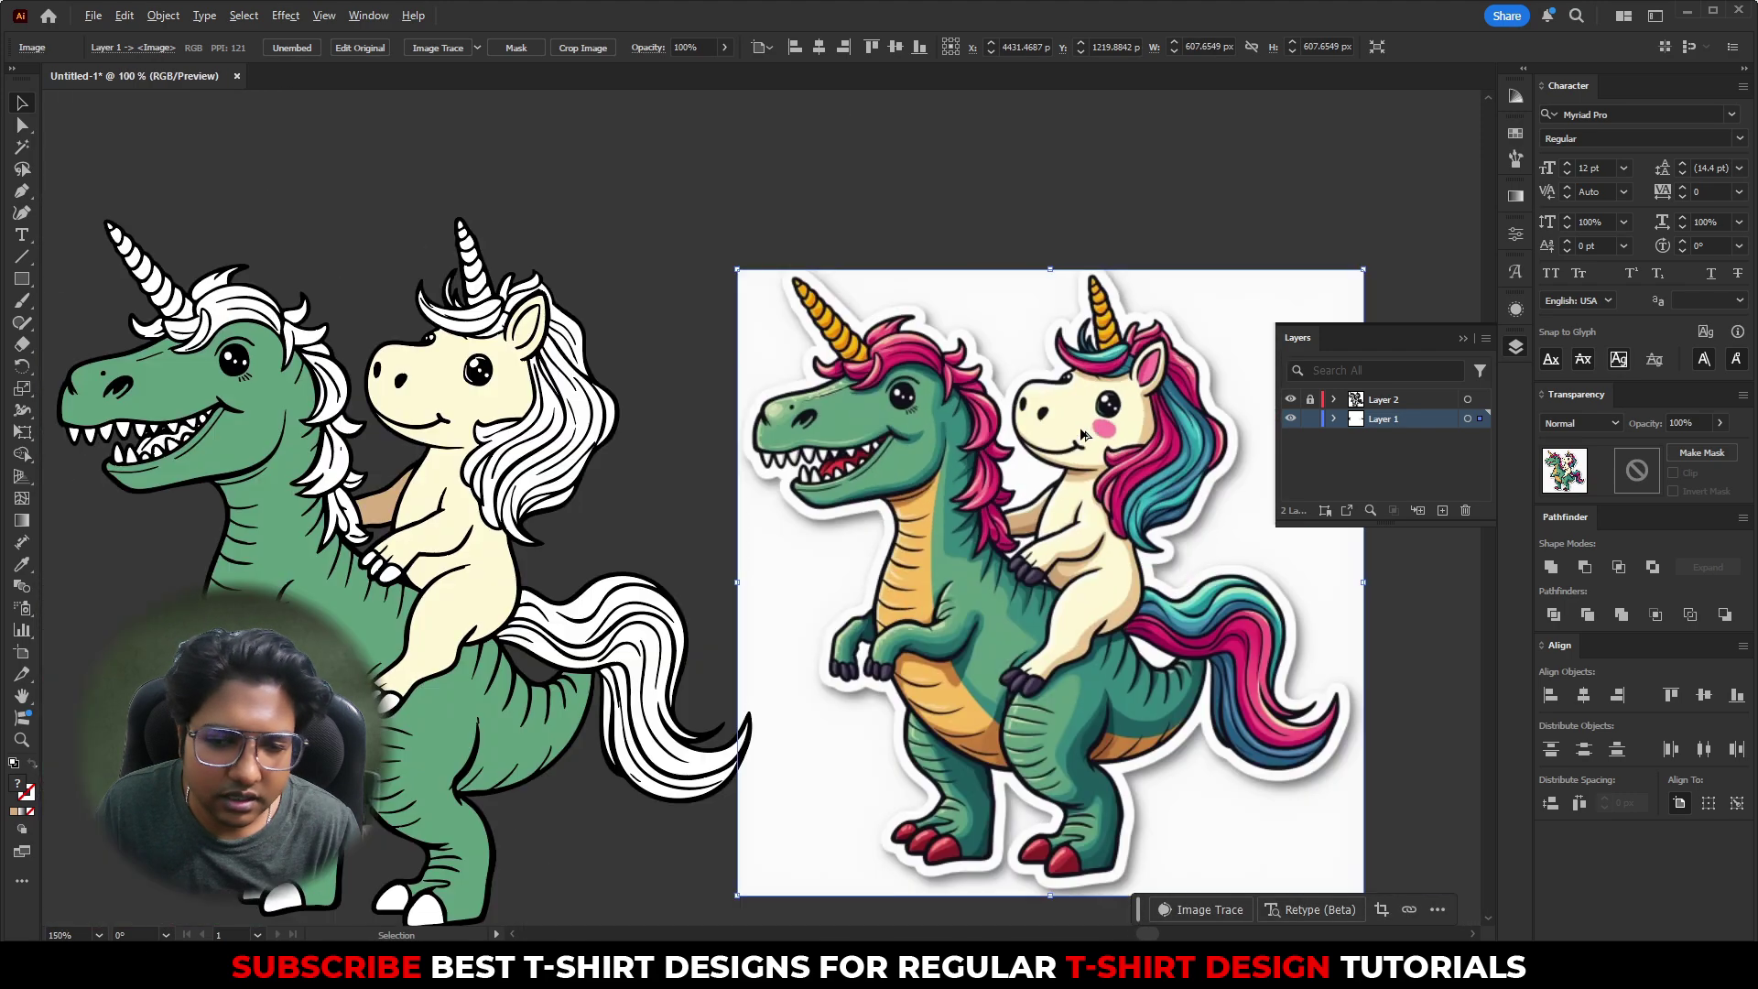
scroll(625, 414, "up", 1, "alt")
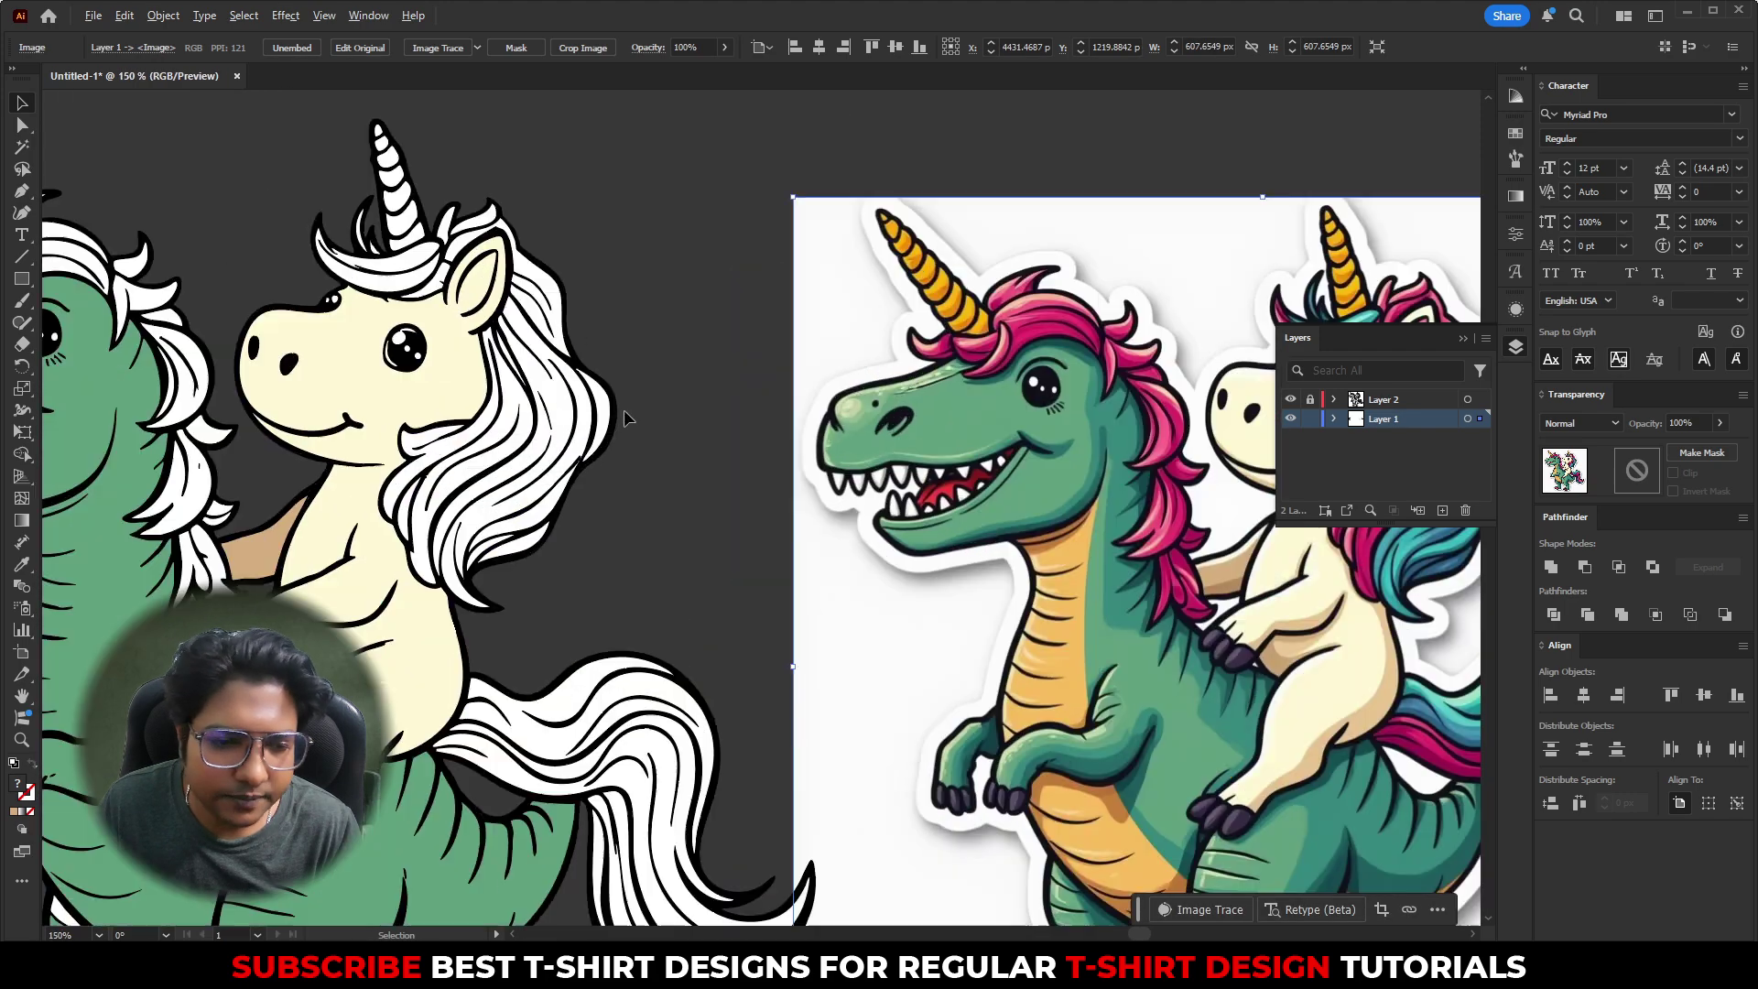
- Fill the unicorn's mane section nearest its face with the pink sampled from the reference image
left_click(506, 410)
key("i")
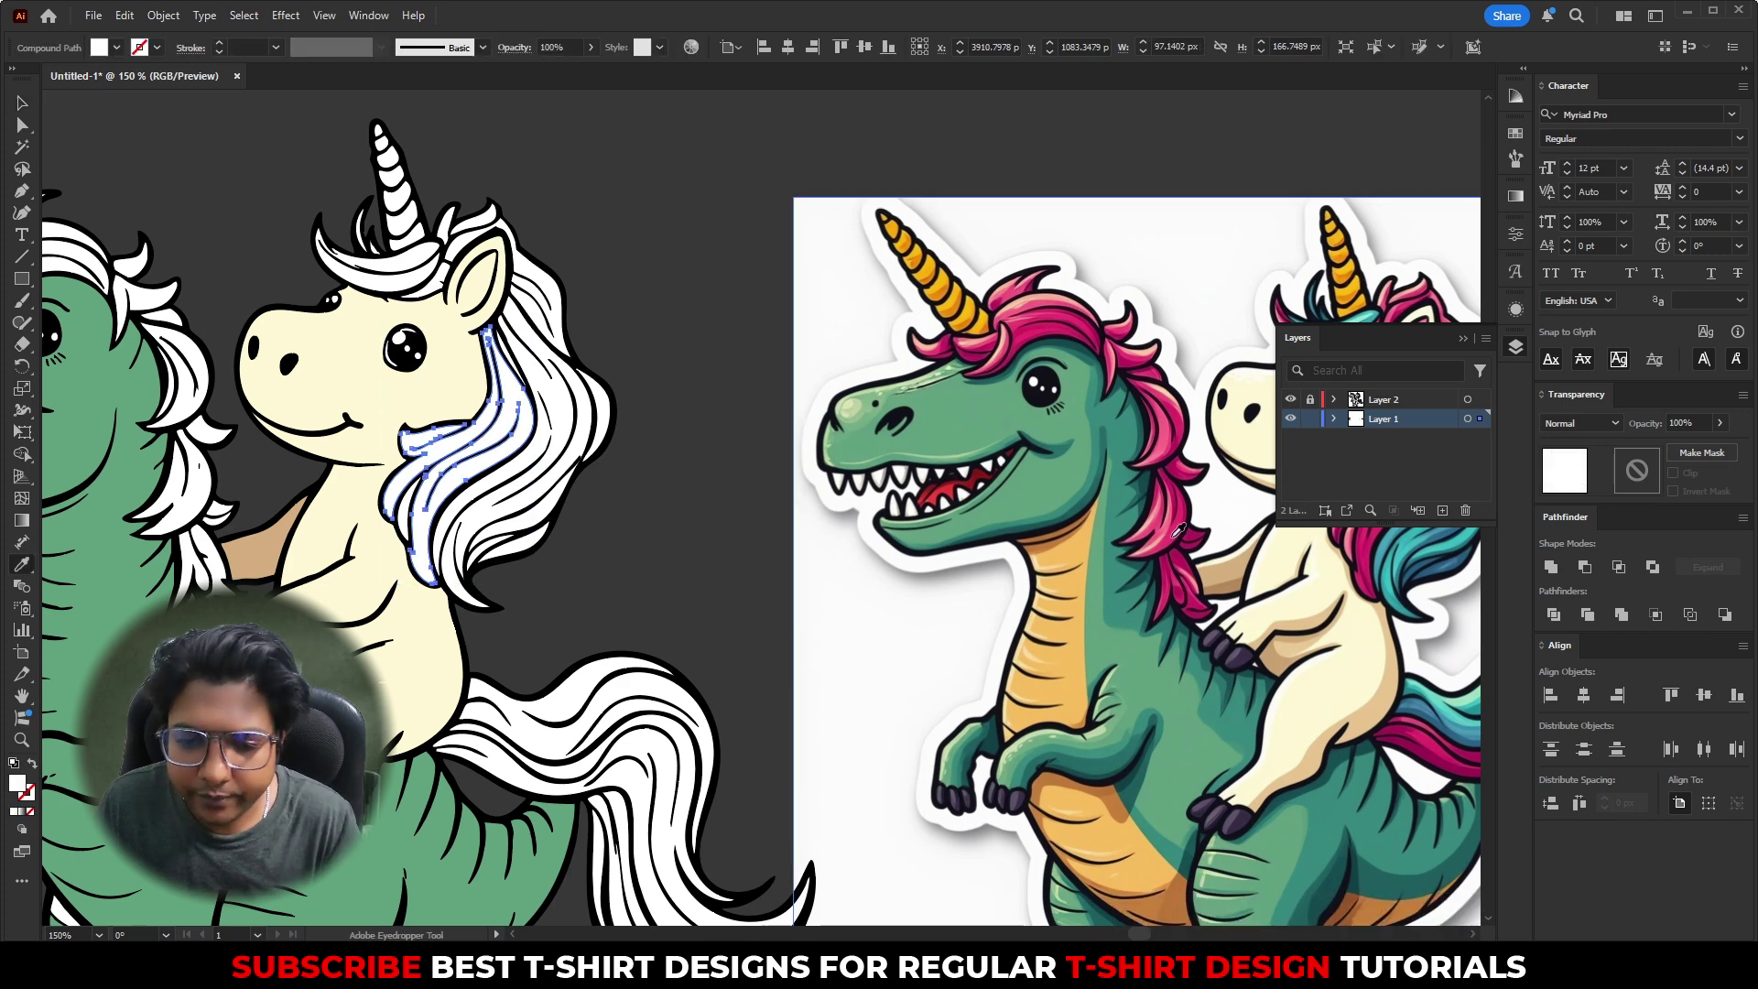
left_click(1103, 531)
key("v")
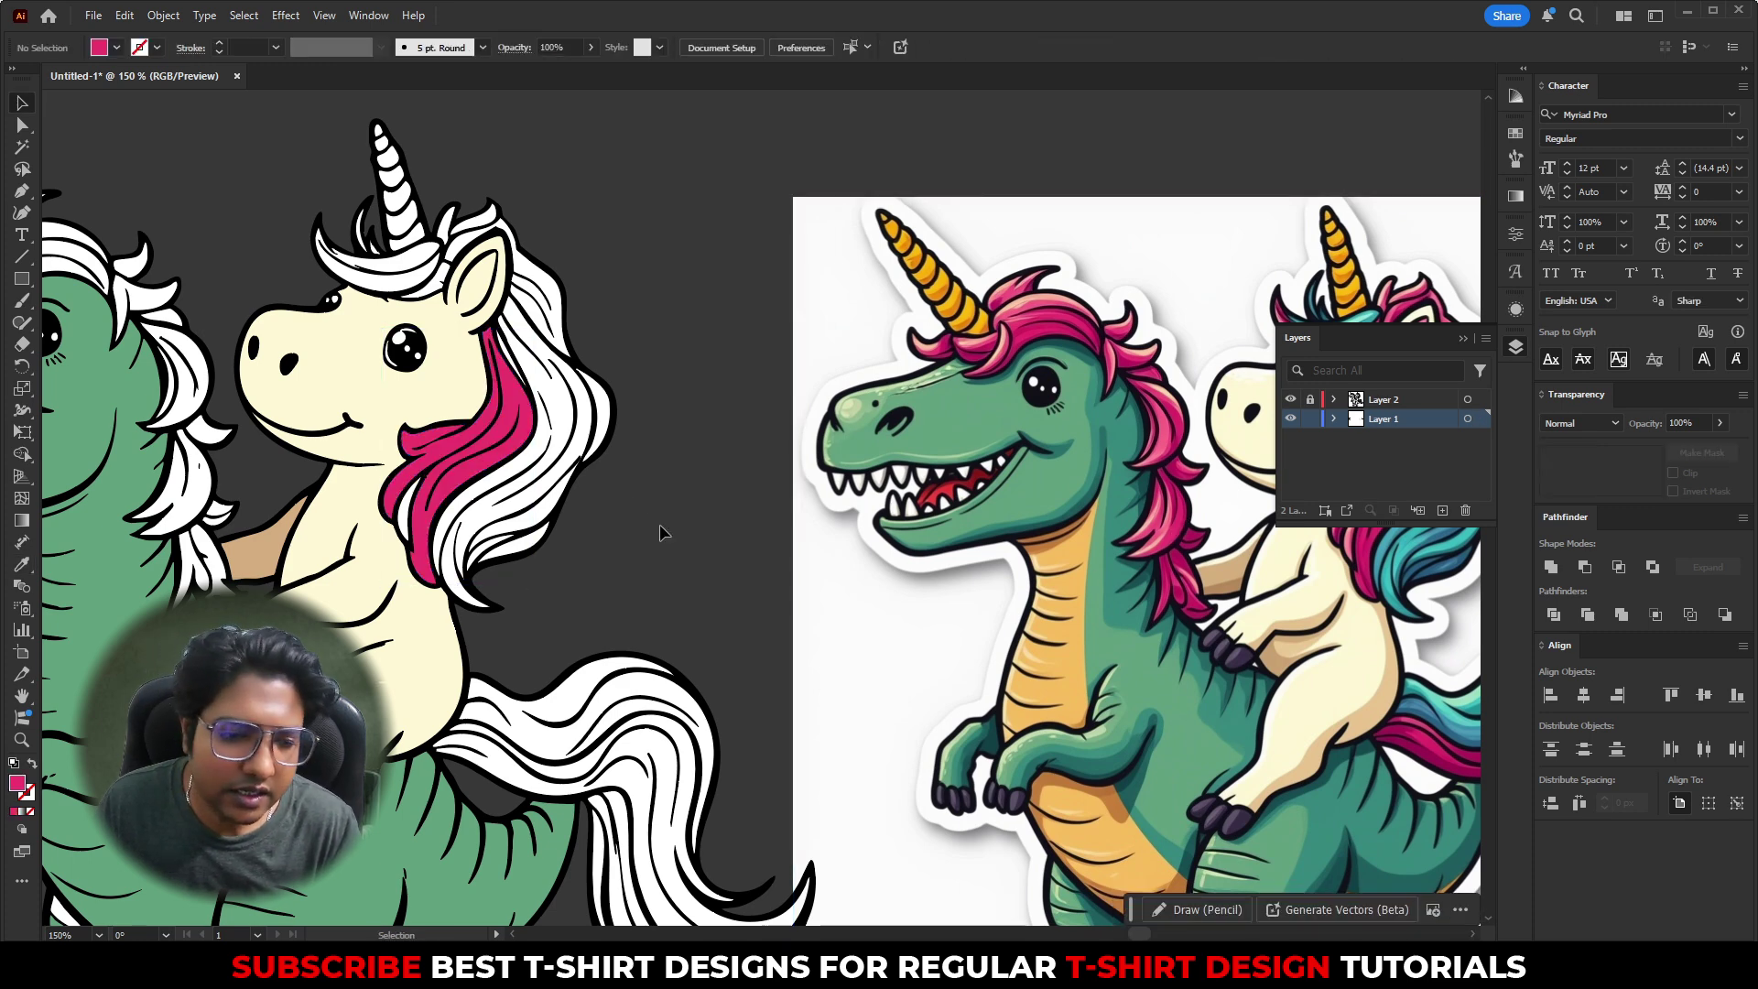
- Fill the middle section of the unicorn's mane with the teal sampled from the reference image
left_click(556, 406)
key("i")
scroll(1162, 443, "right", 3, "ctrl")
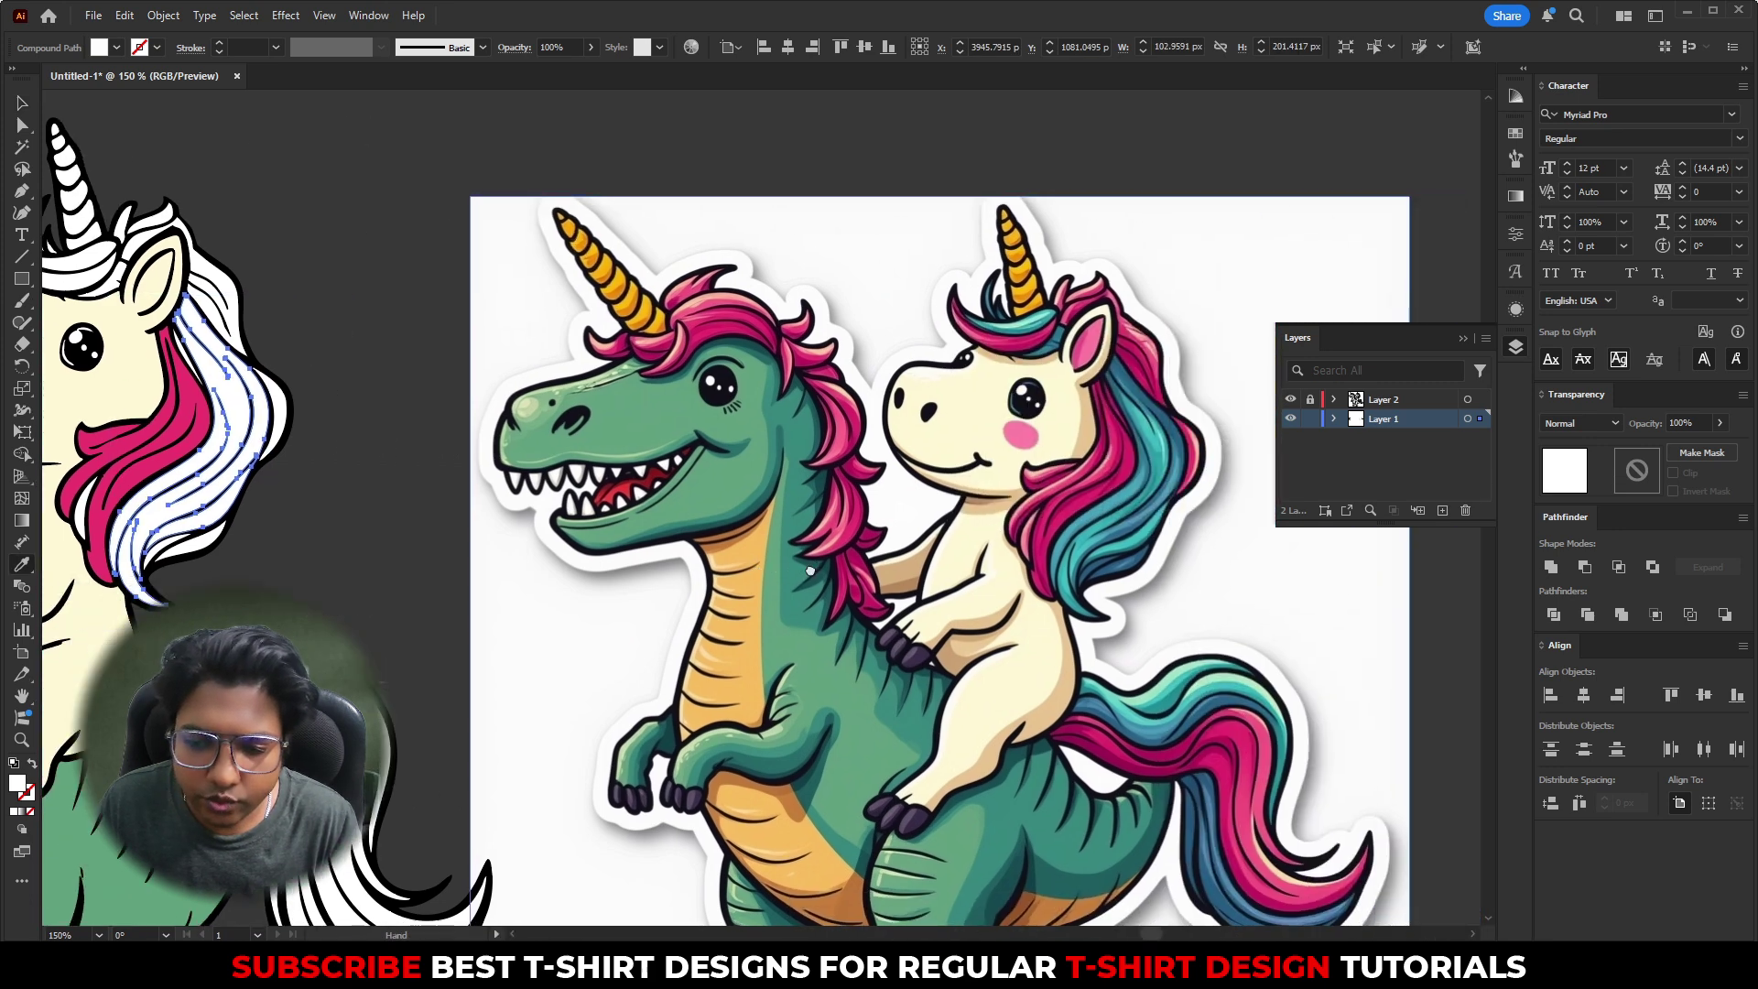
left_click(1161, 440)
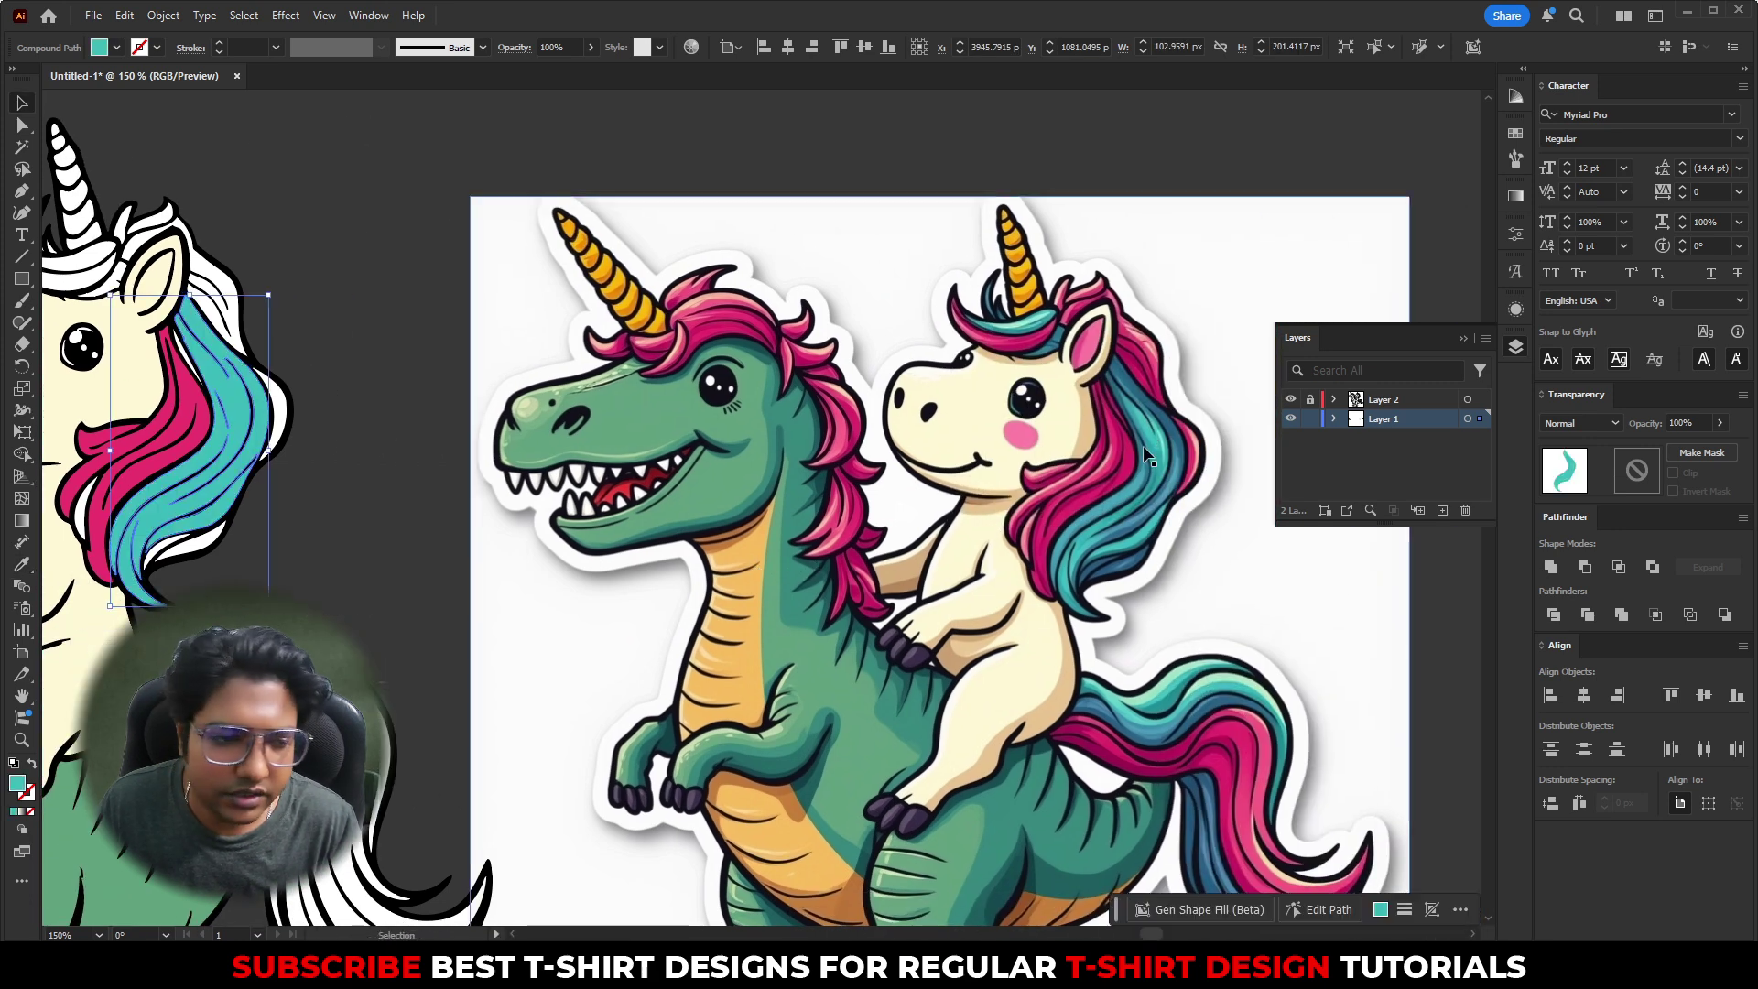
key("v")
left_click(359, 460)
- Fill the outer section of the unicorn's mane with the blue sampled from the tail in the reference image
left_click_drag(335, 532, 391, 546)
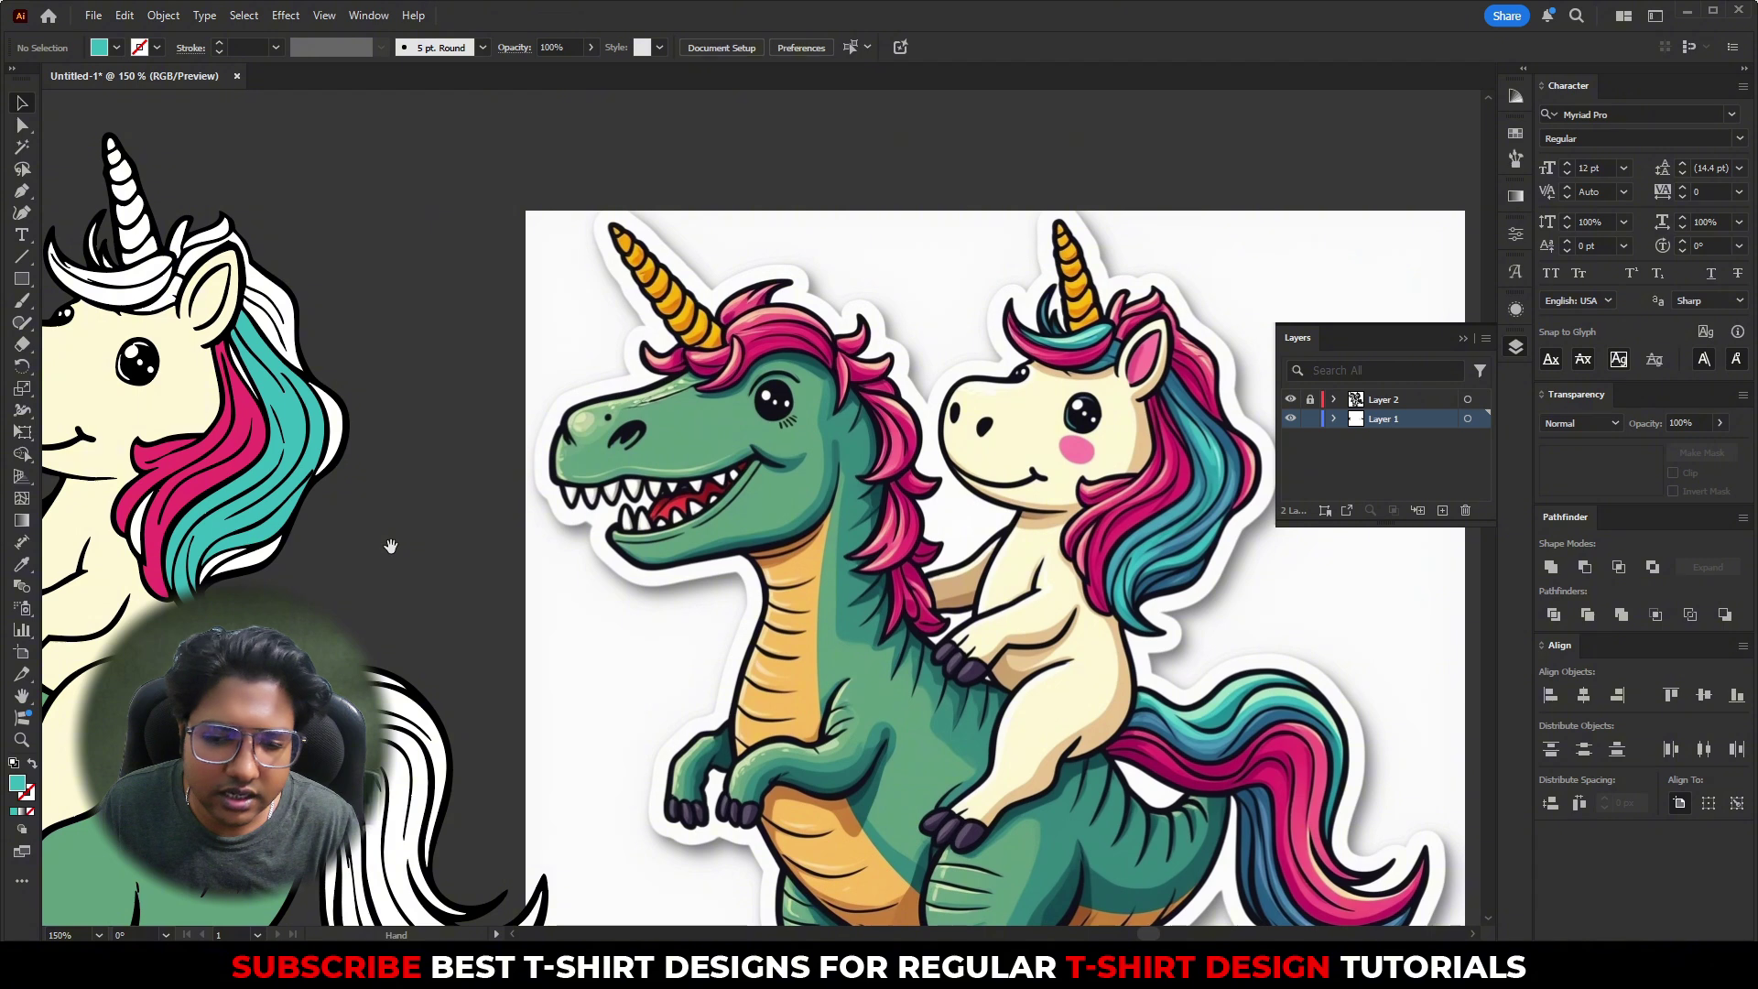
left_click(335, 427)
left_click(263, 325, "shift")
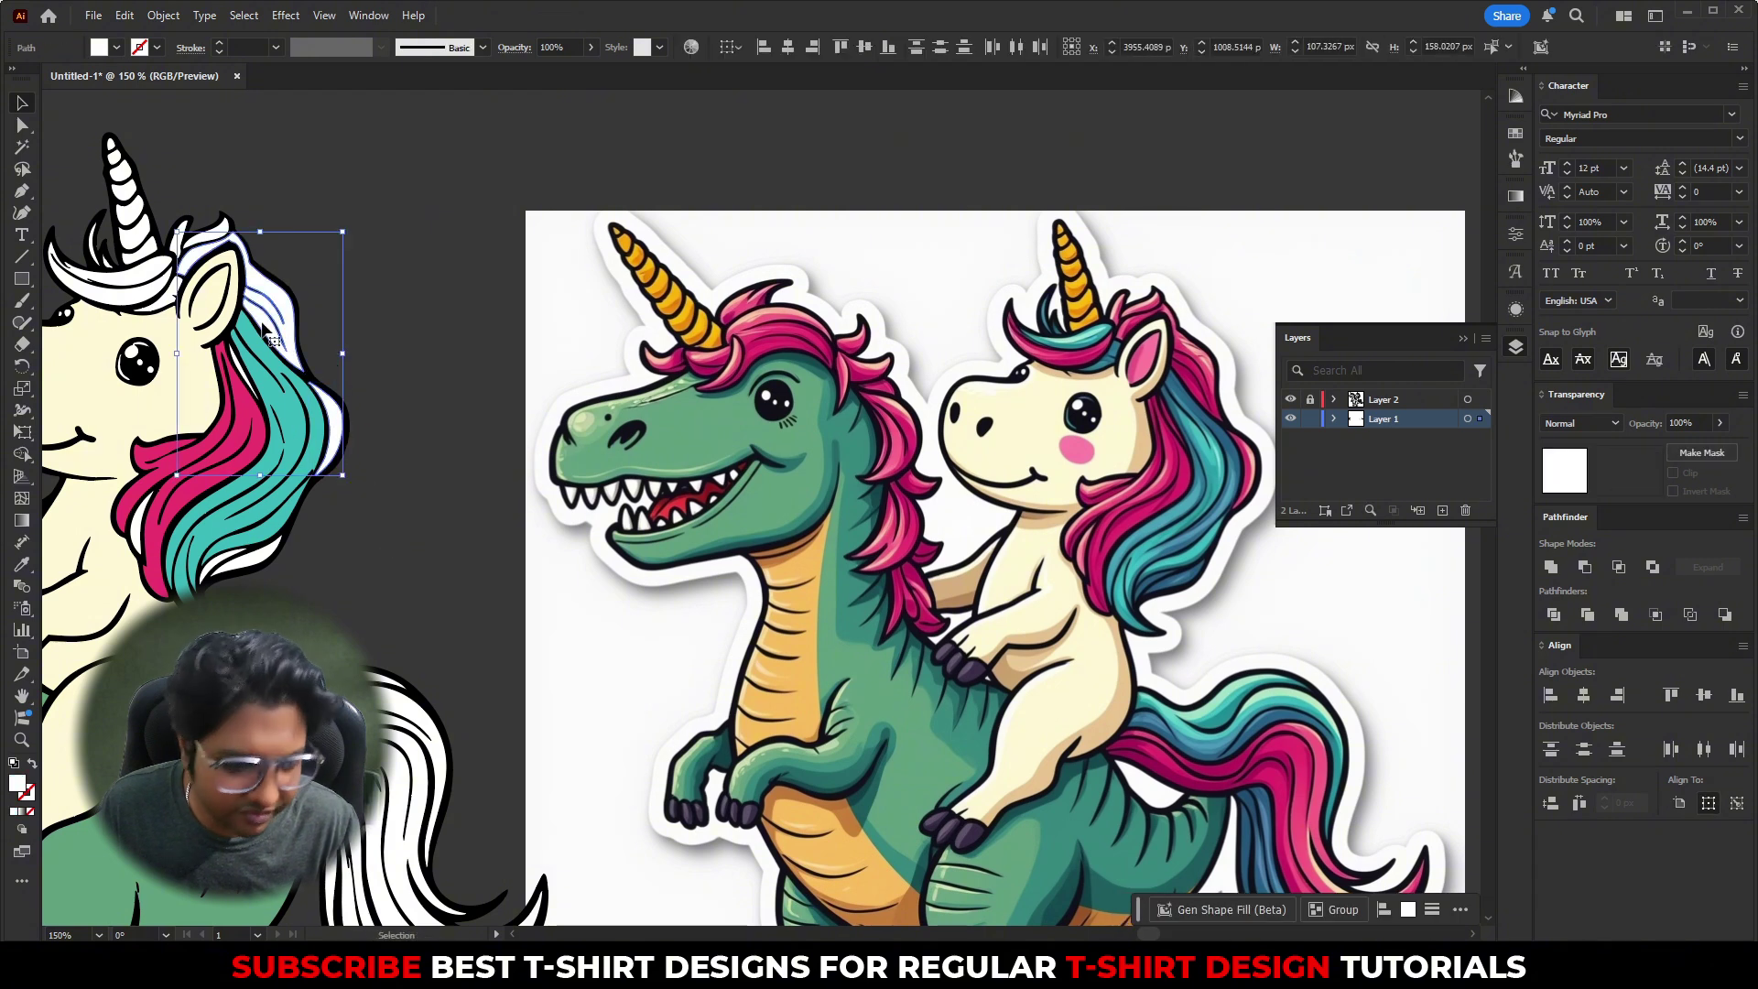
key("i")
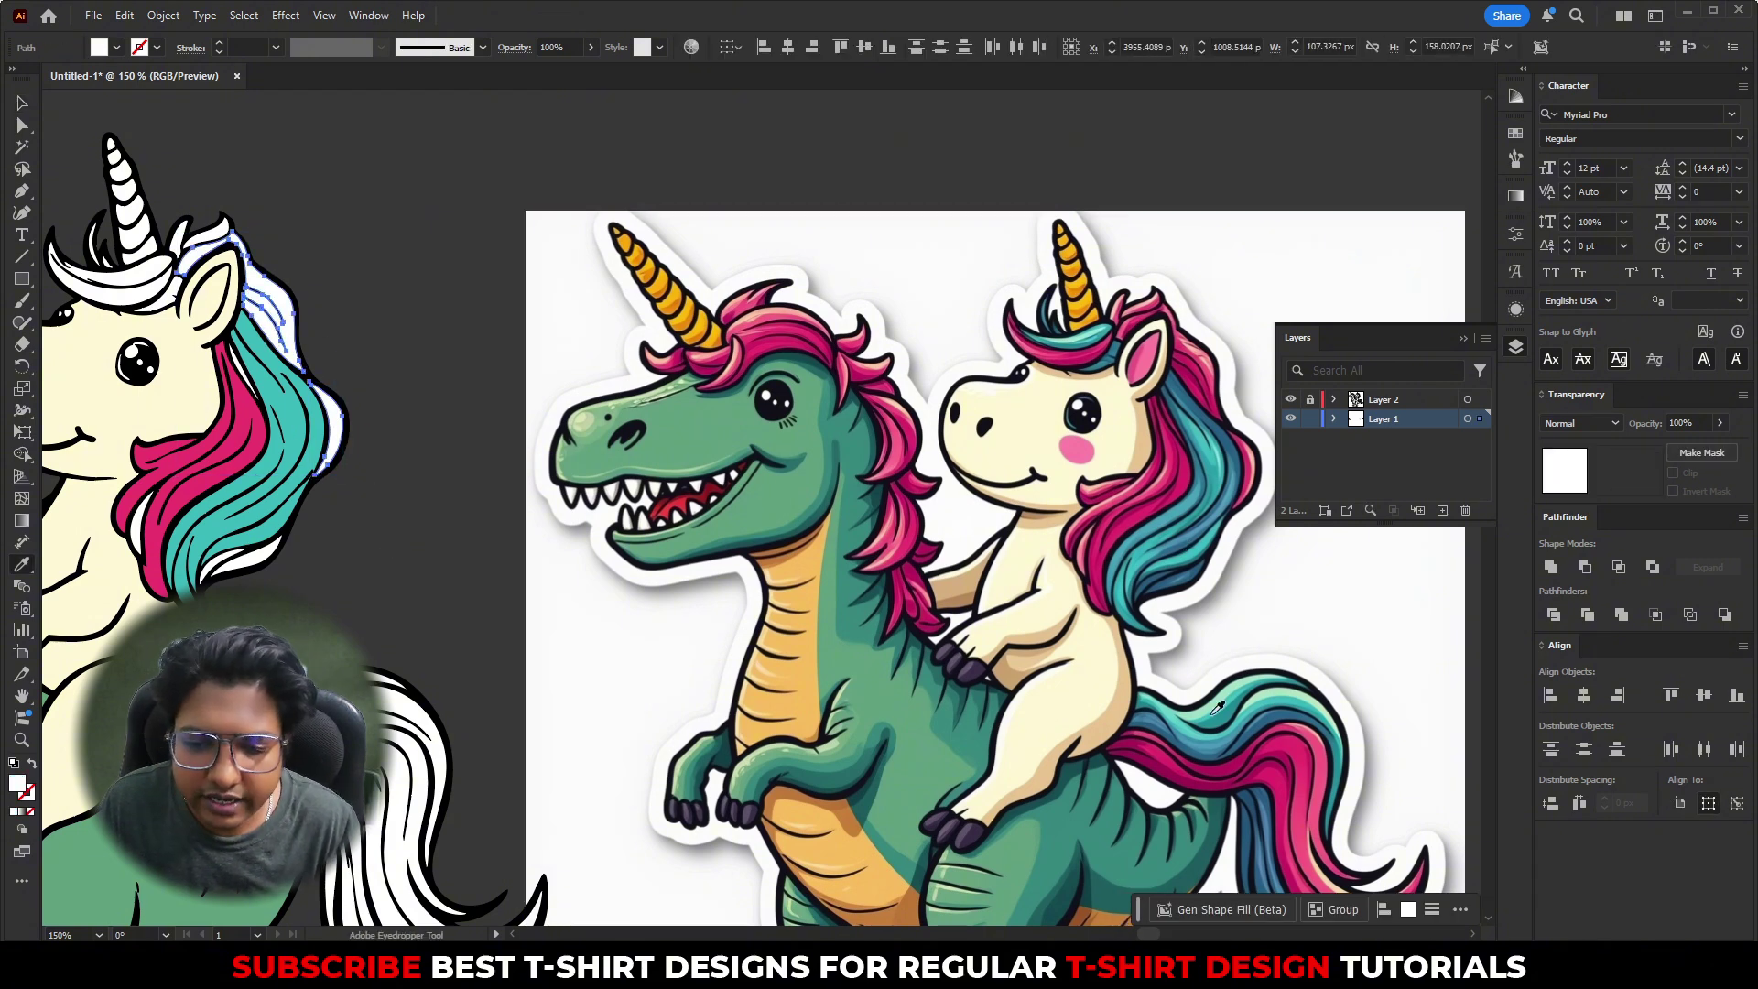
left_click(1266, 800)
key("v")
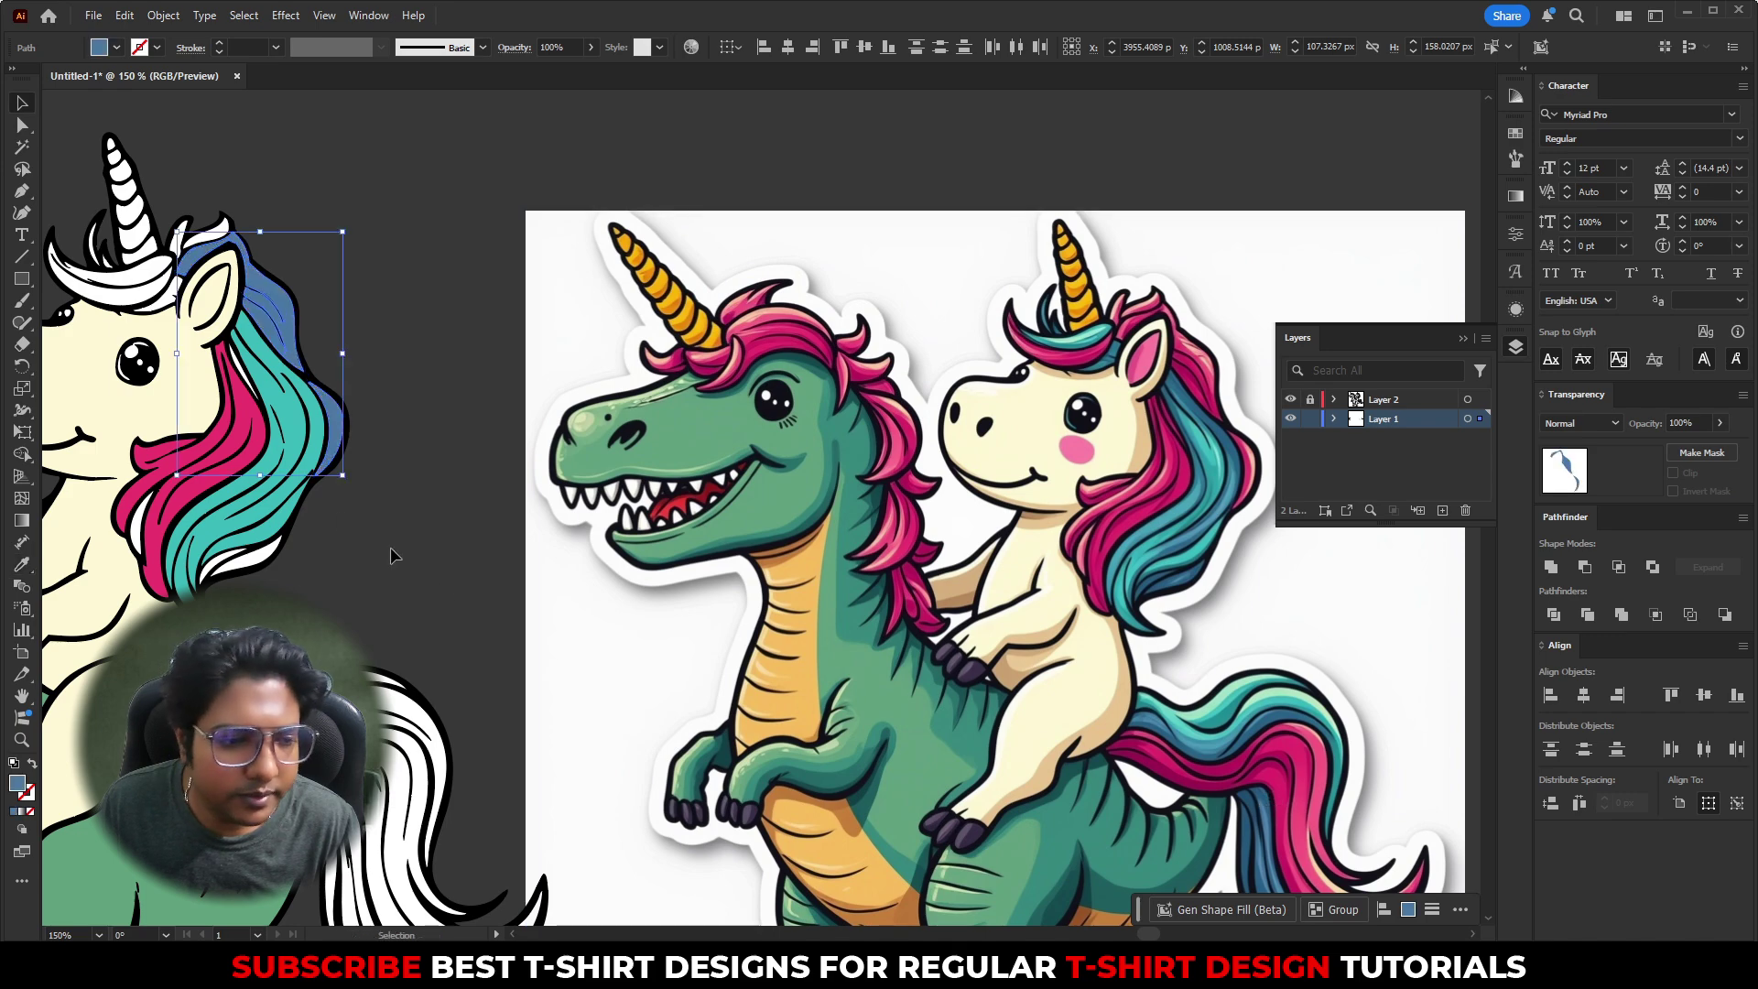
left_click(328, 535)
- Fill the unicorn's forelock with the mane's pink, and the strand beneath it and small tuft behind the horn with the mane's teal
left_click_drag(328, 535, 850, 570)
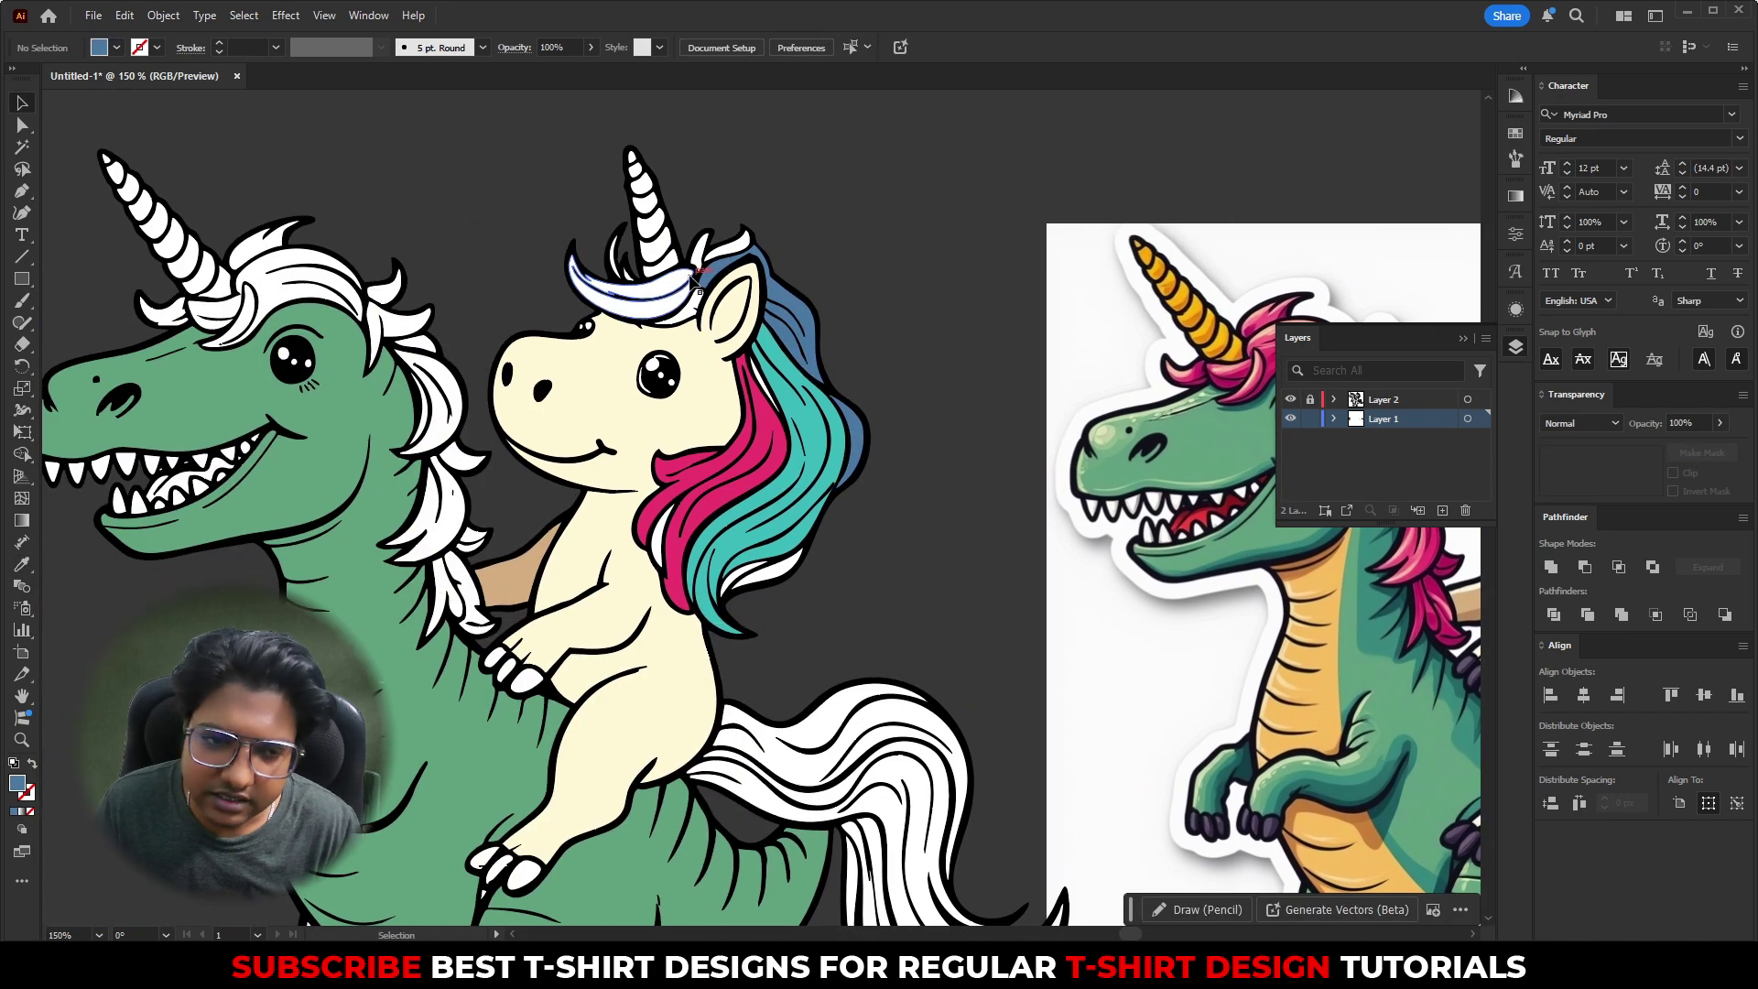
scroll(688, 268, "up", 2, "alt")
left_click(658, 302)
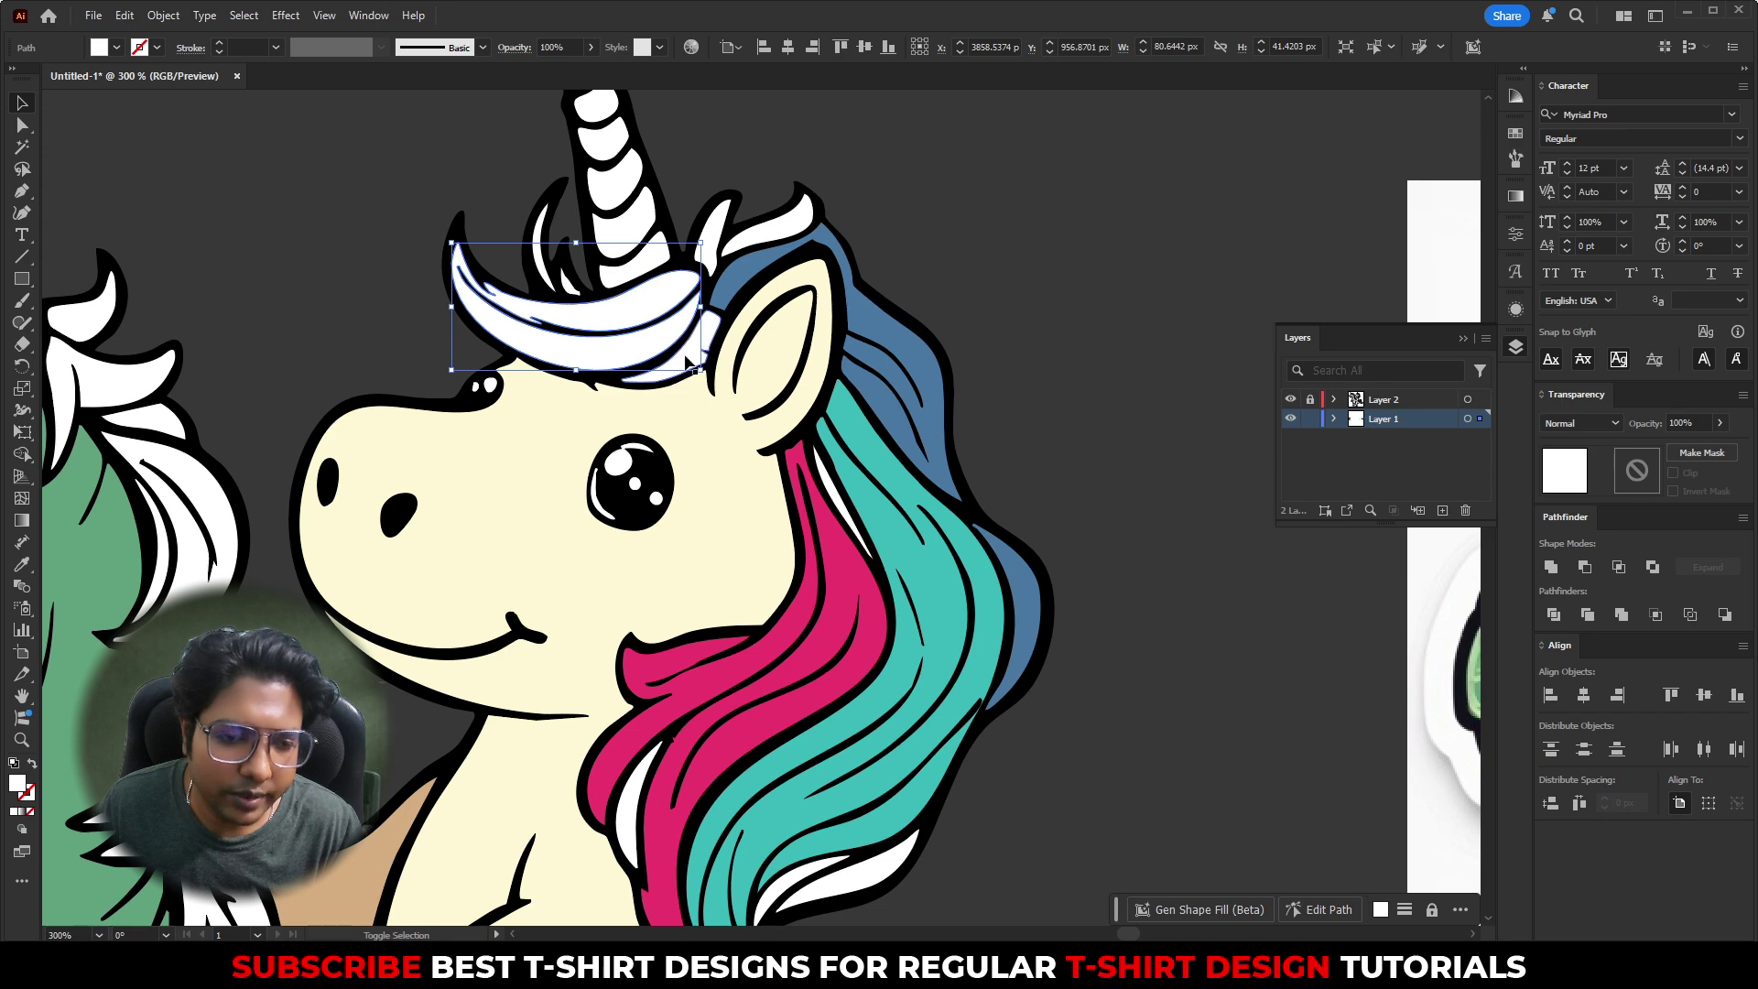
key("i")
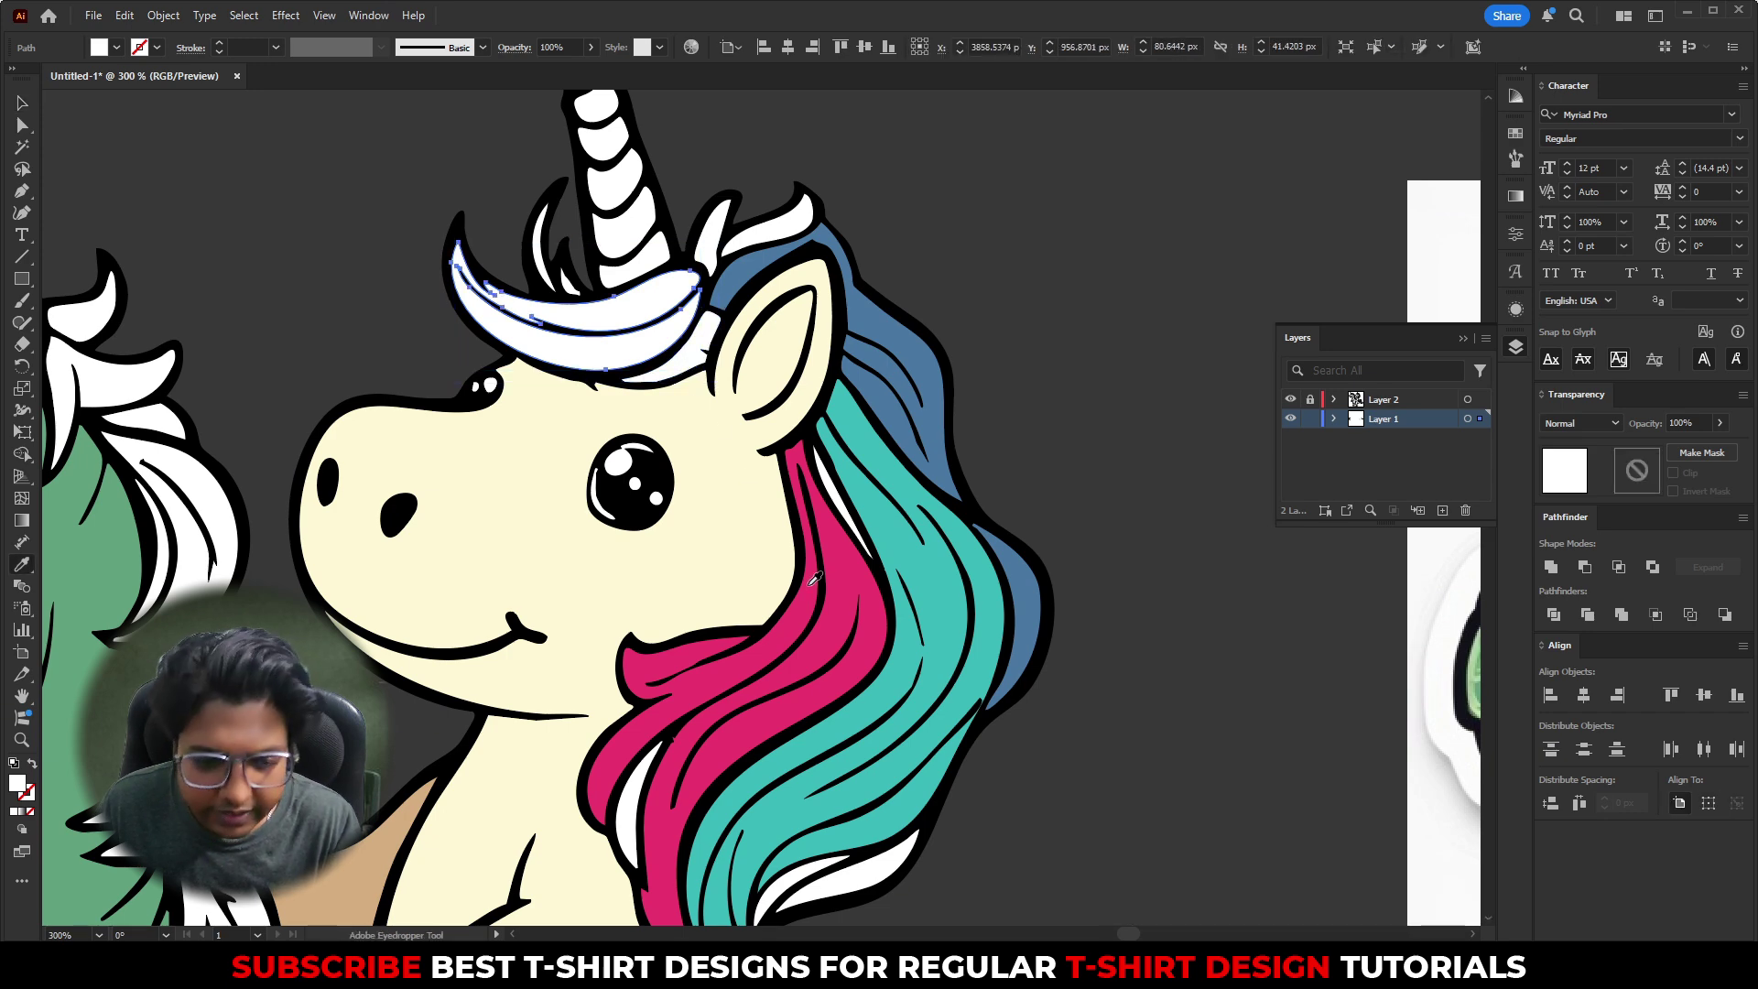
left_click(843, 560)
left_click(685, 359, "ctrl")
left_click(885, 446)
left_click(718, 233, "ctrl")
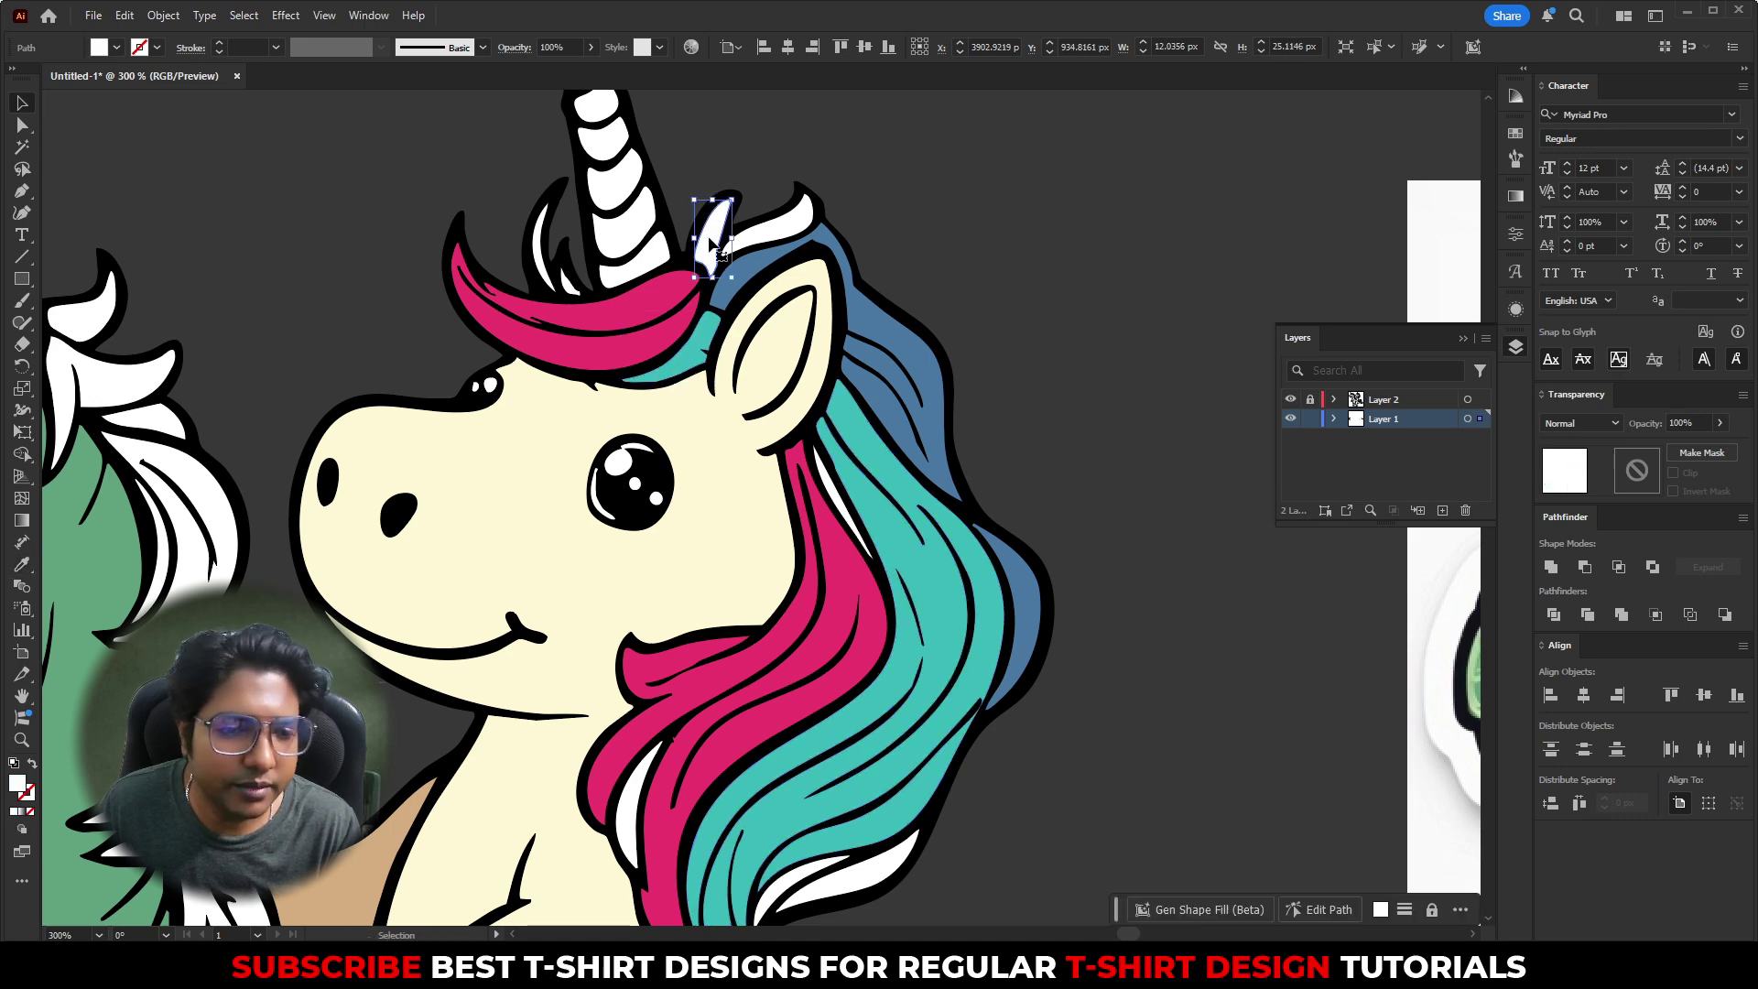
left_click(874, 326)
key("v")
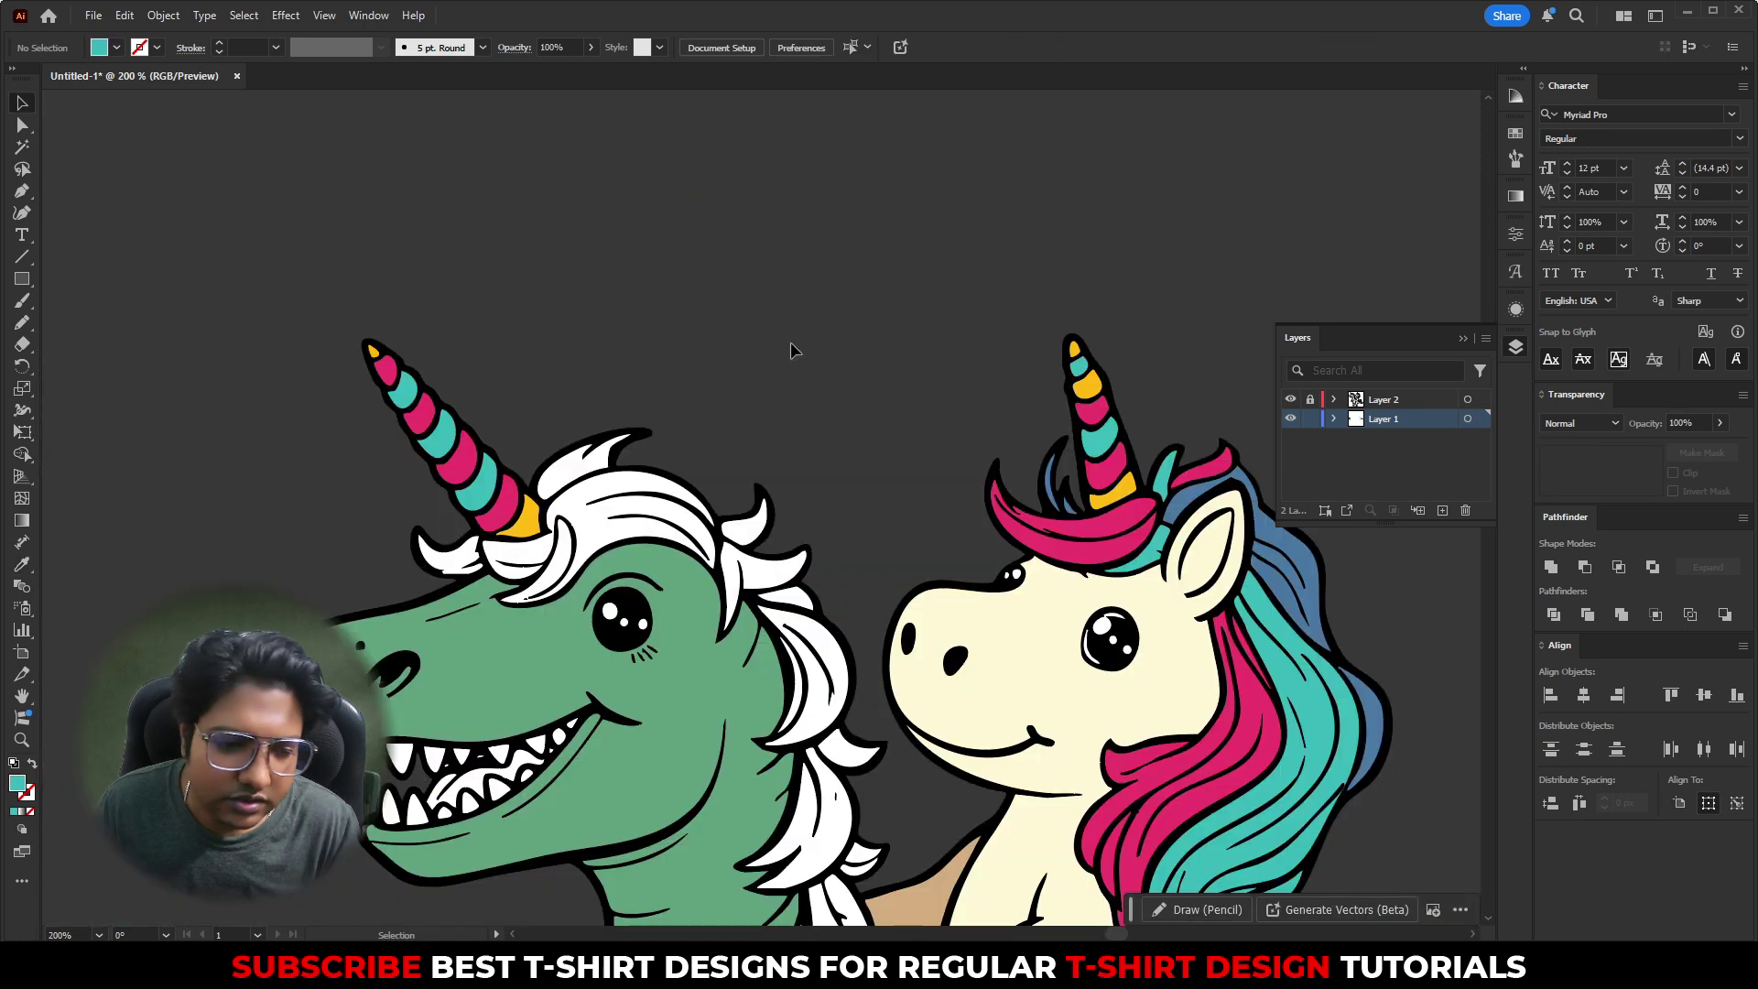
- Fill the hair on top of the T-rex's head with the yellow sampled from the base of its horn
left_click_drag(698, 443, 630, 321)
left_click_drag(516, 287, 600, 392)
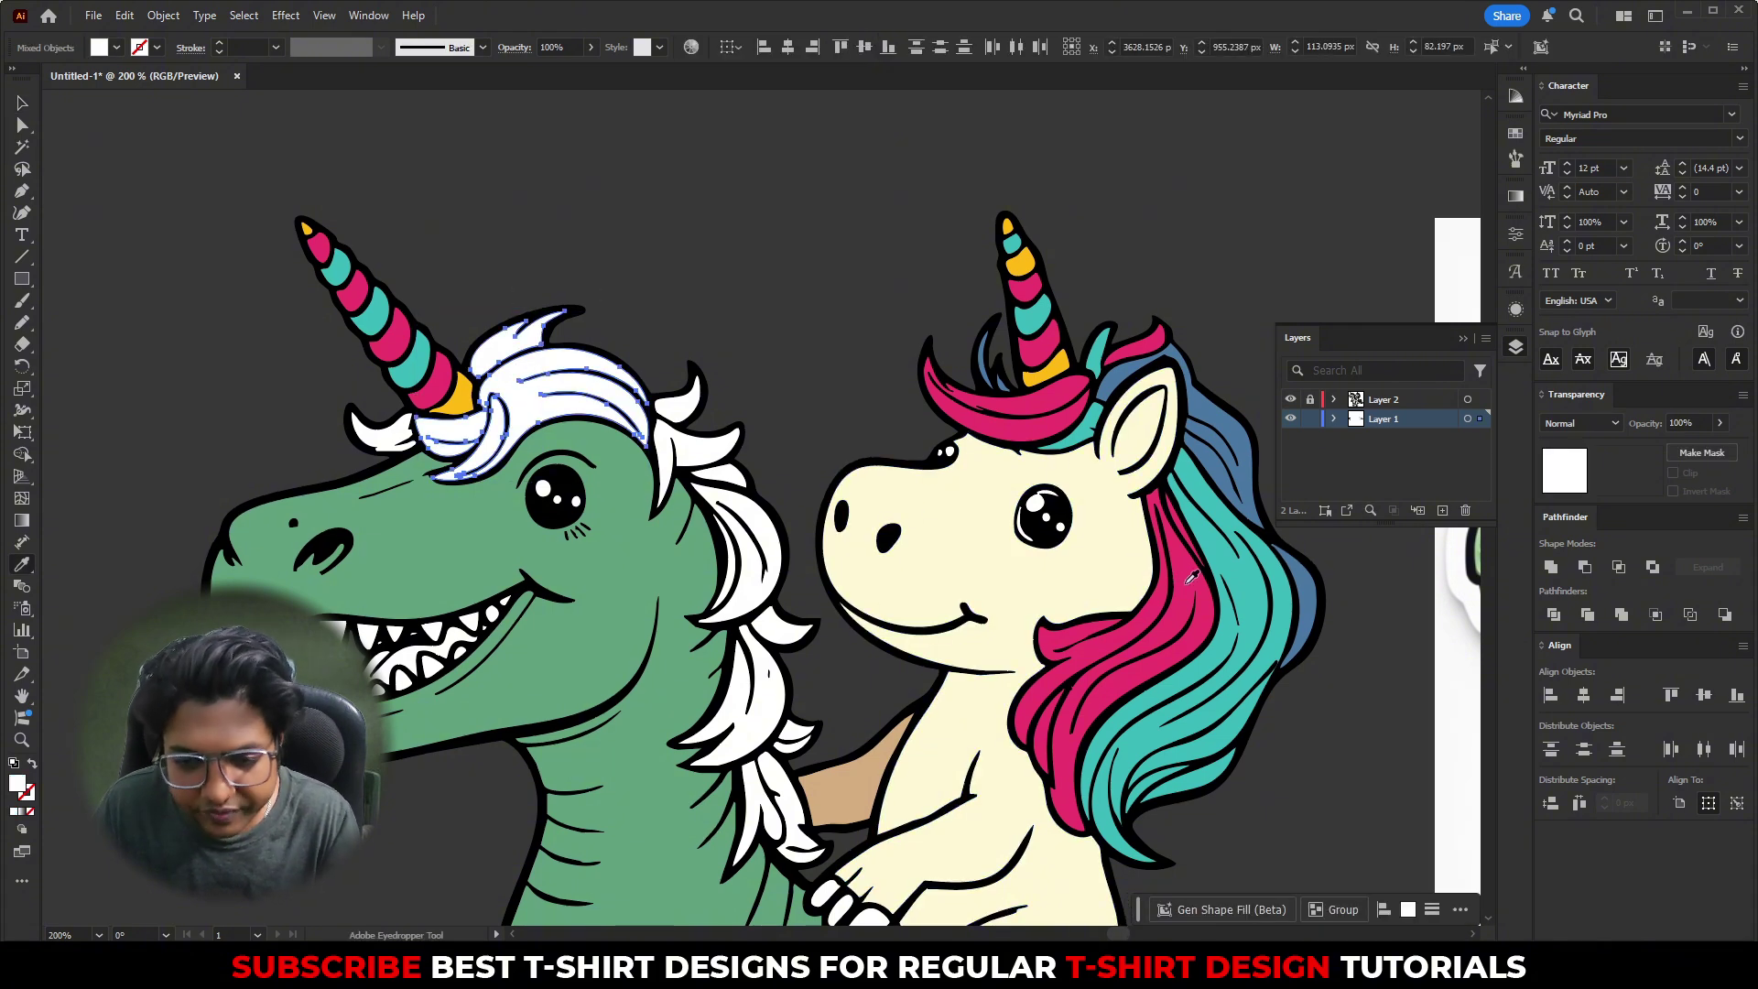
key("i")
left_click(645, 549)
left_click(651, 545)
key("v")
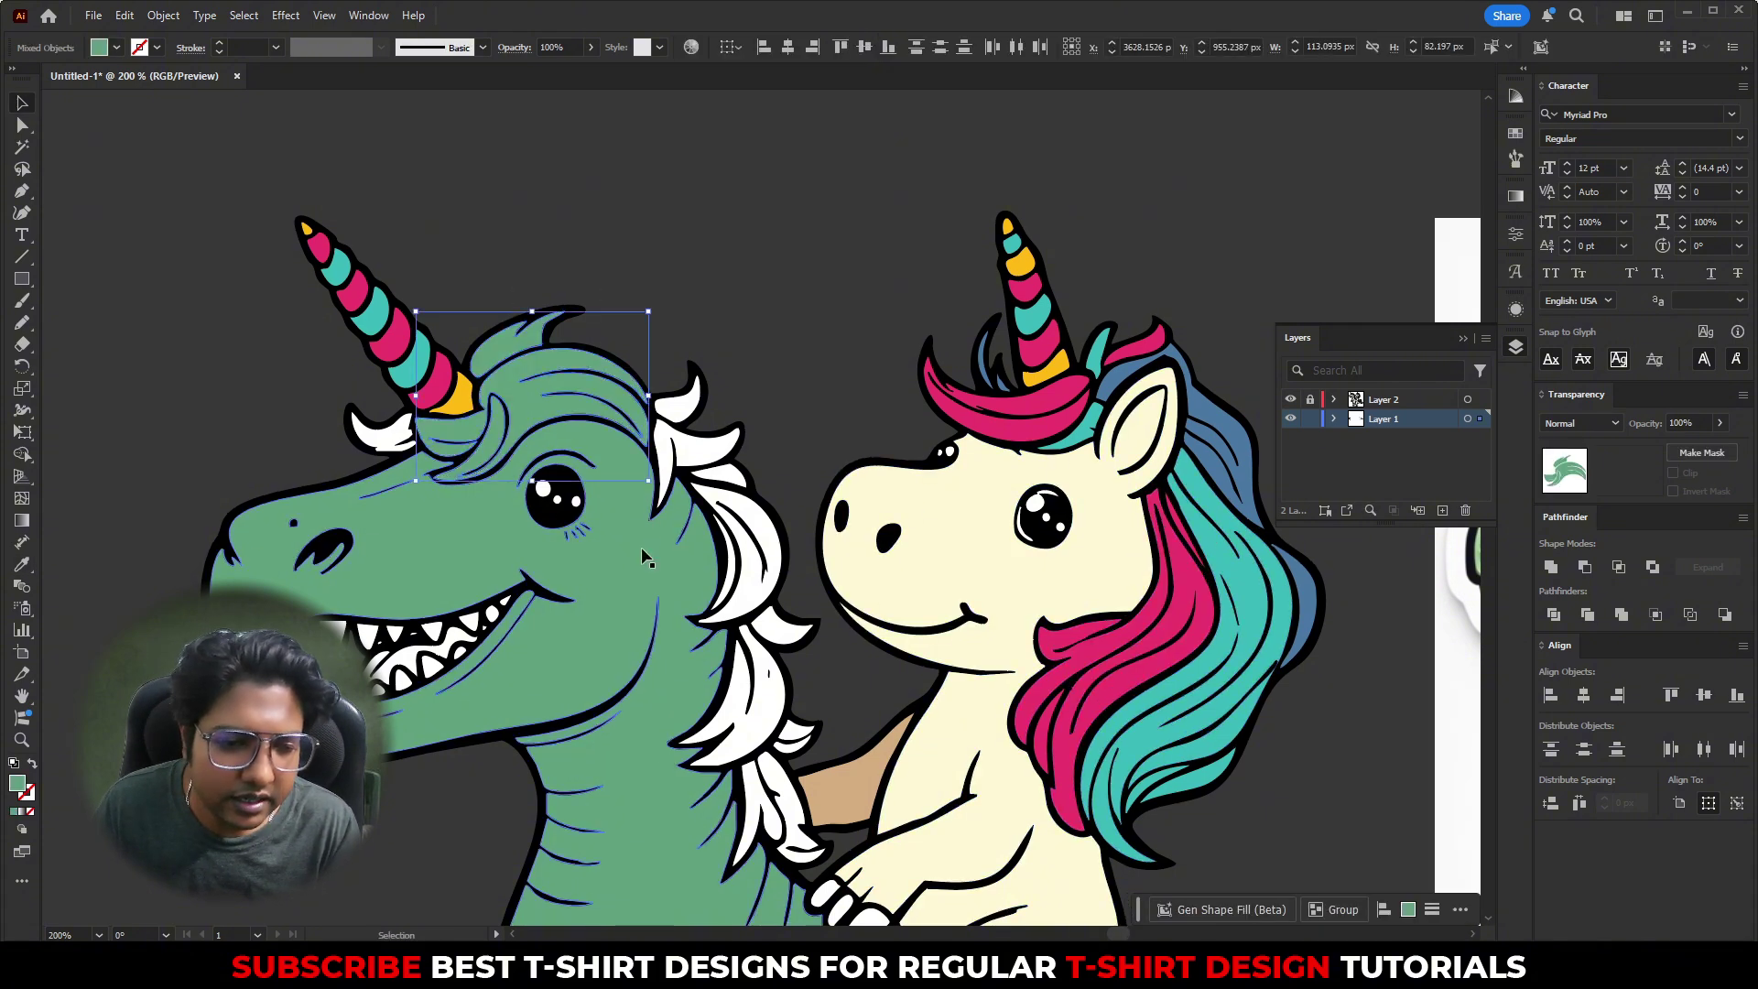
key("i")
left_click(458, 398)
key("v")
left_click(663, 346)
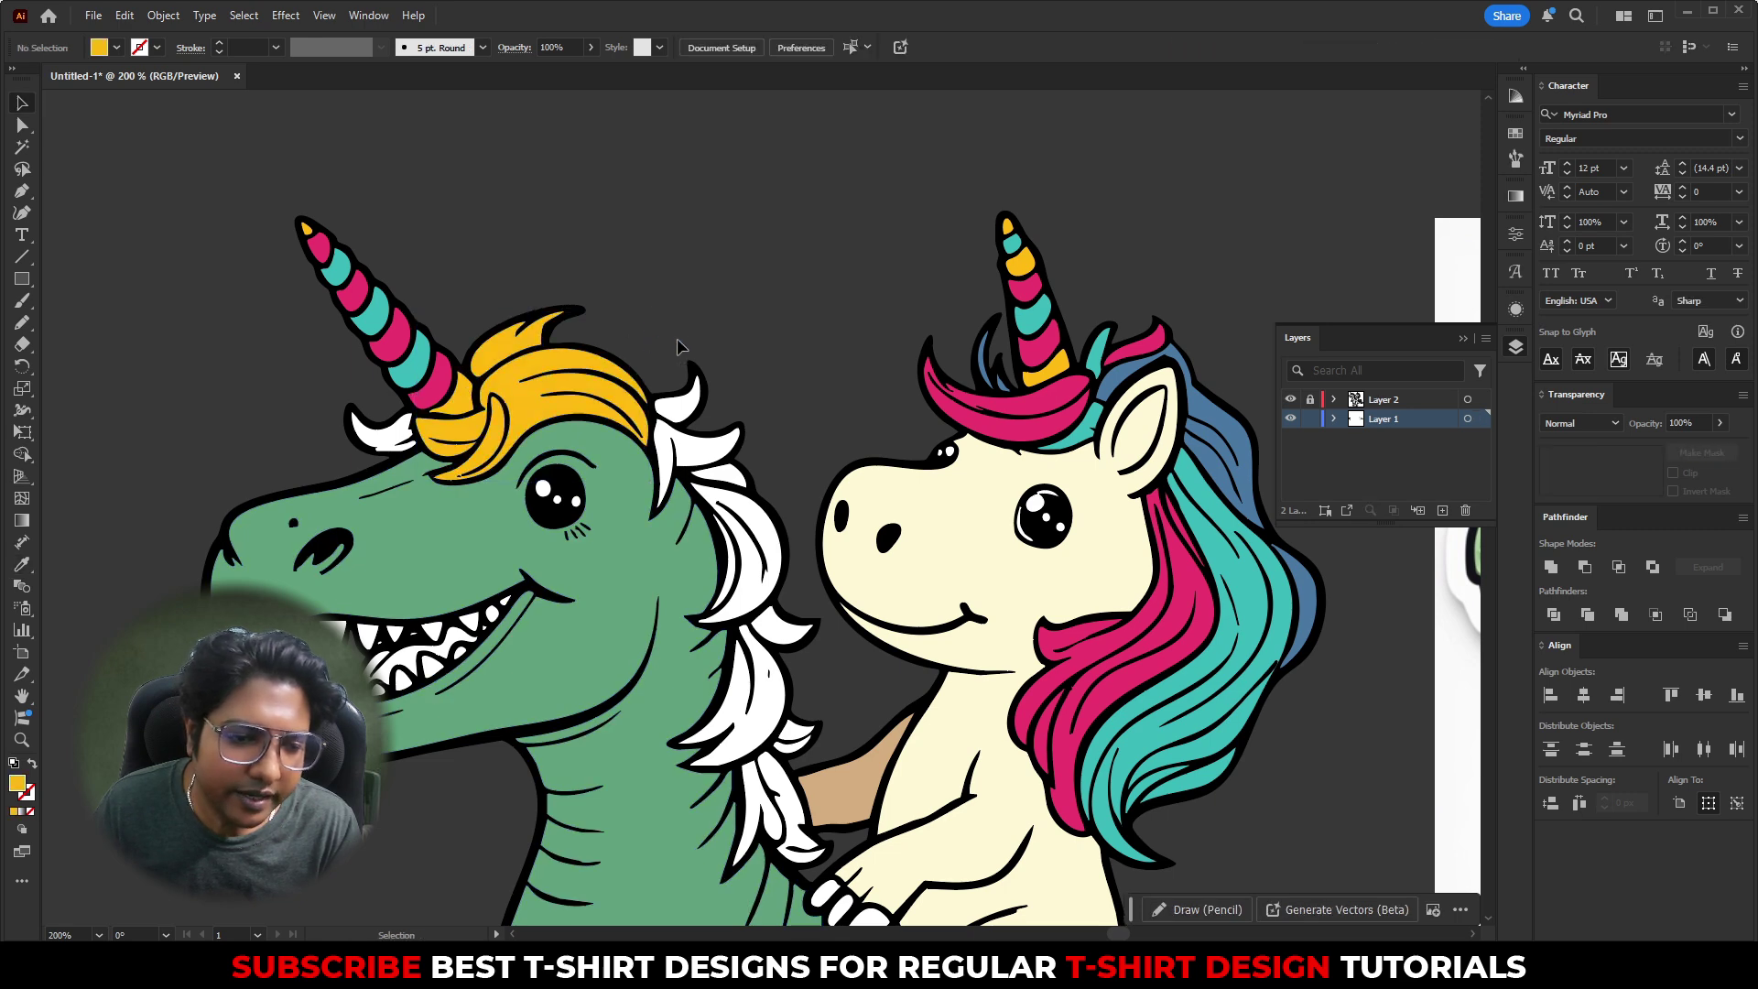
- Fill the tufts behind the T-rex's head and the long locks down its neck with the same yellow as its head hair
left_click_drag(719, 405, 745, 457)
key("i")
left_click(600, 396)
key("v")
scroll(725, 356, "down", 3)
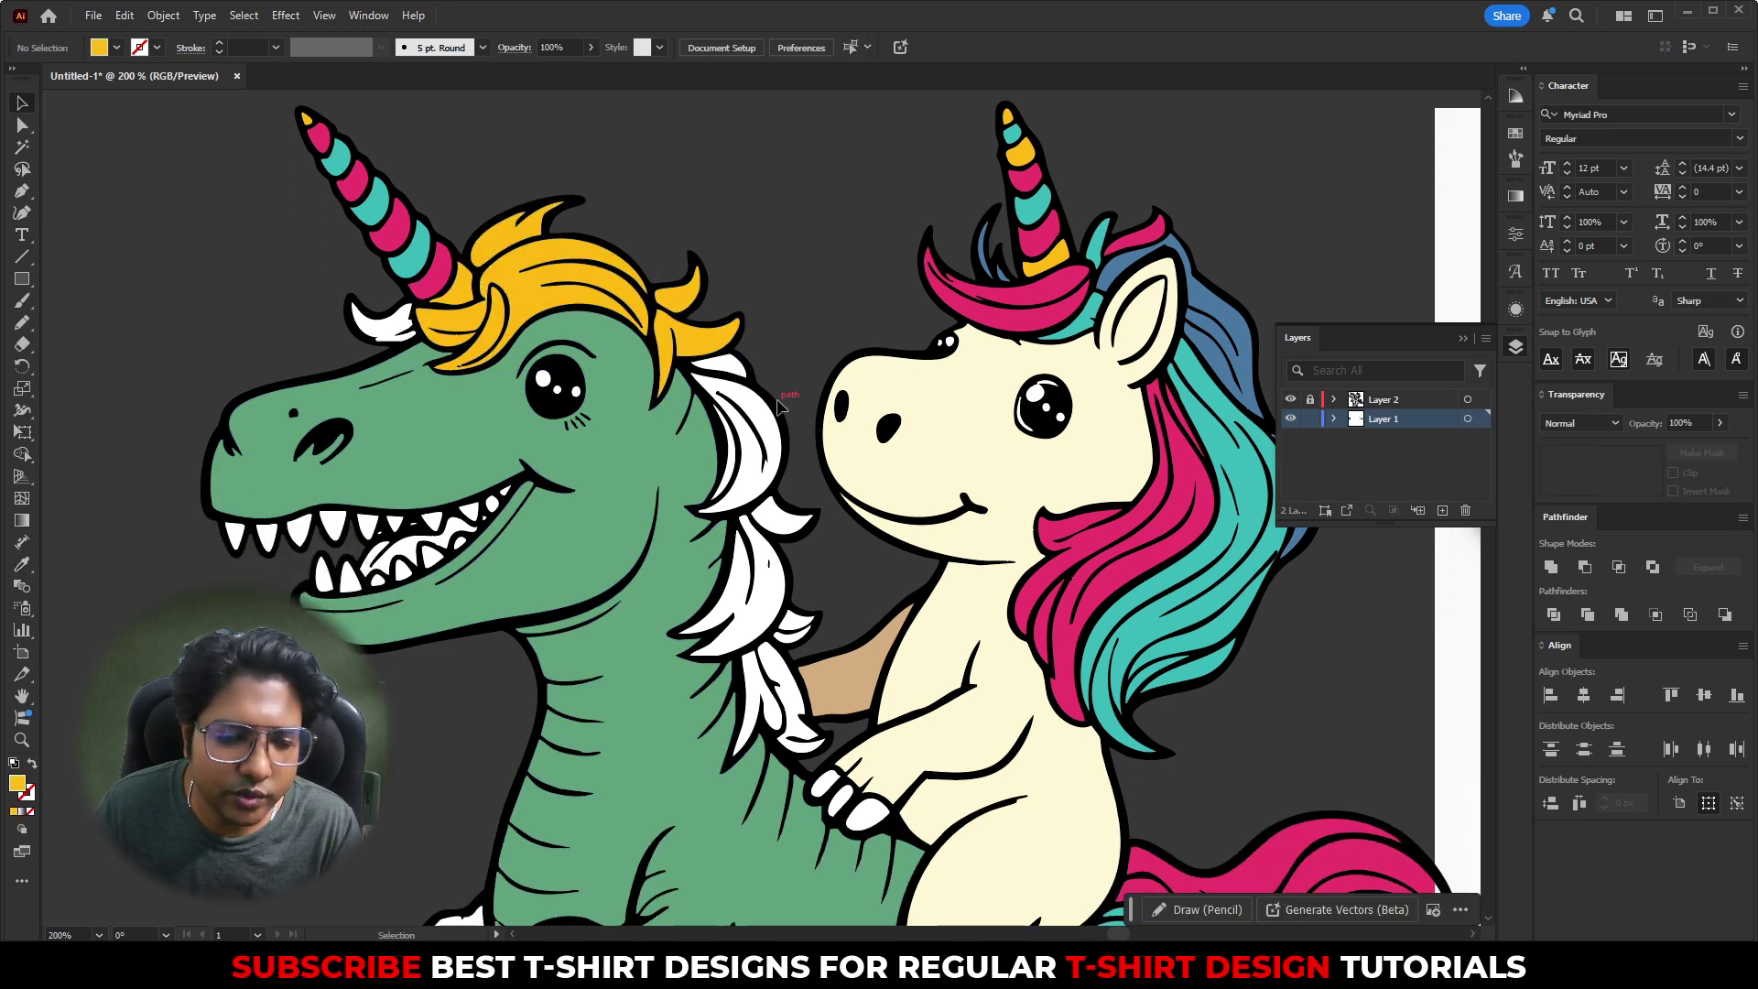
left_click(744, 536)
key("i")
left_click(687, 347)
key("v")
left_click(793, 368)
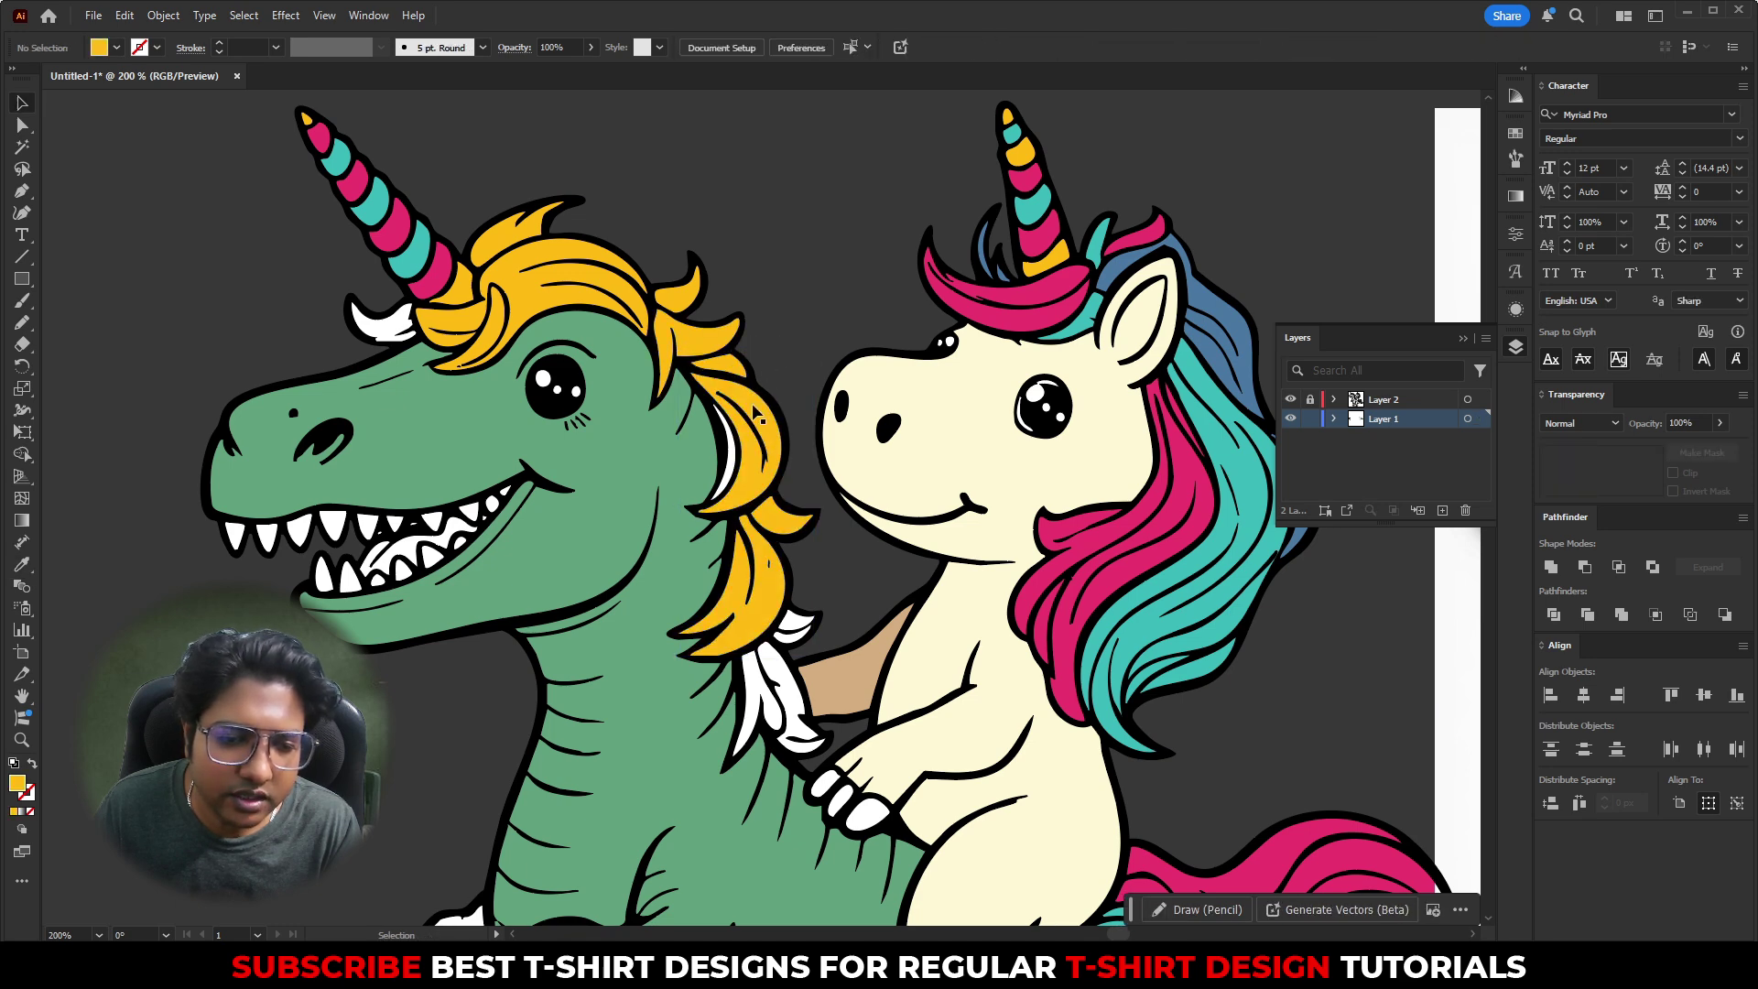
left_click(729, 458)
key("i")
left_click(771, 397)
key("v")
left_click(793, 341)
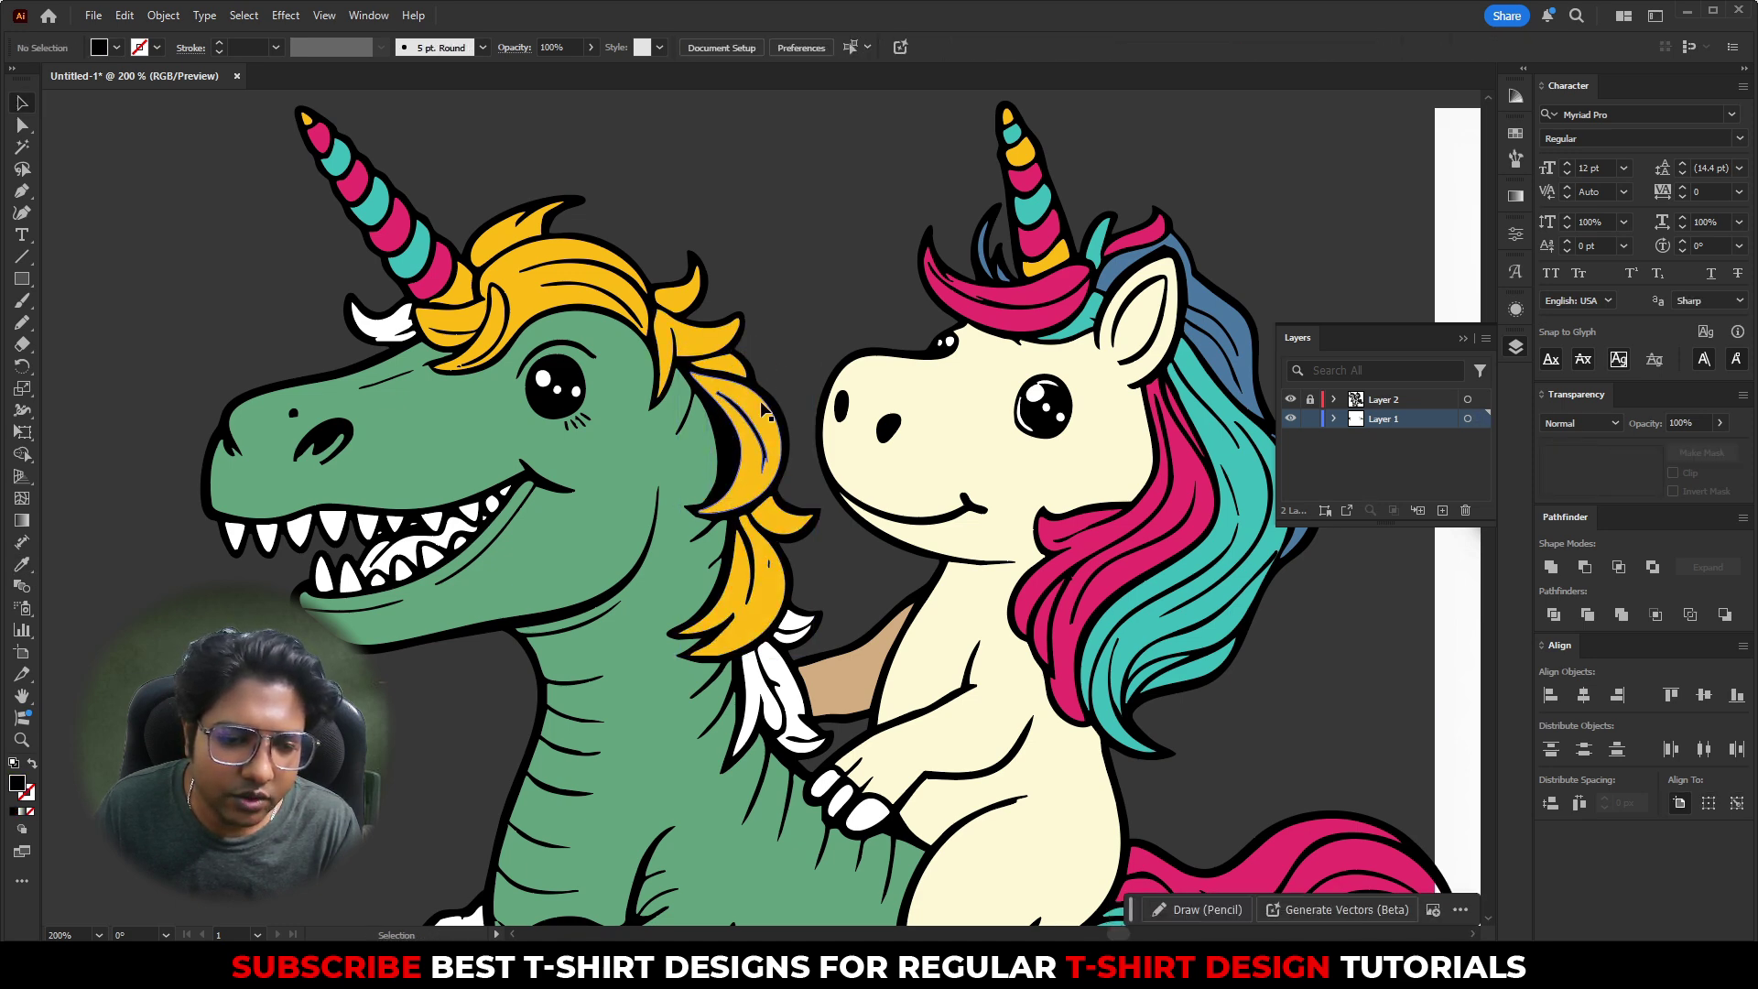
- Fill the narrow white strand on the inner edge of the T-rex's neck mane with the adjoining yellow
left_click(740, 450)
key("i")
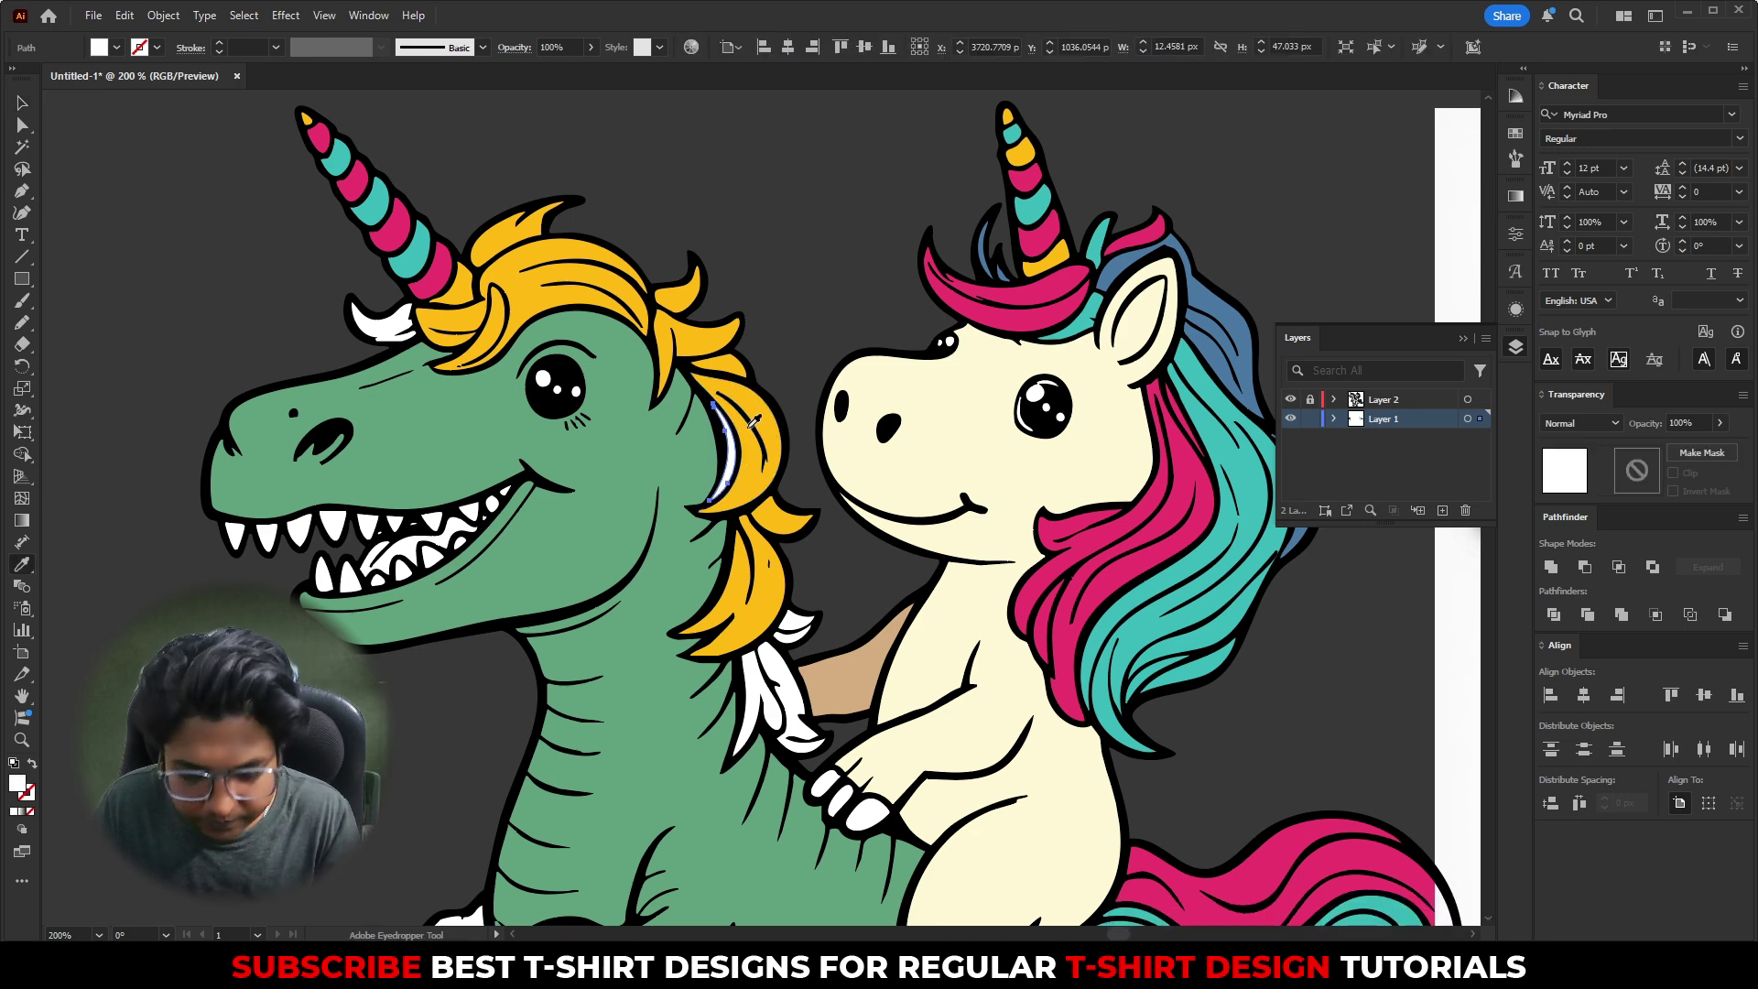
left_click(763, 403)
key("v")
key("ctrl+shift+a")
scroll(832, 569, "down", 2)
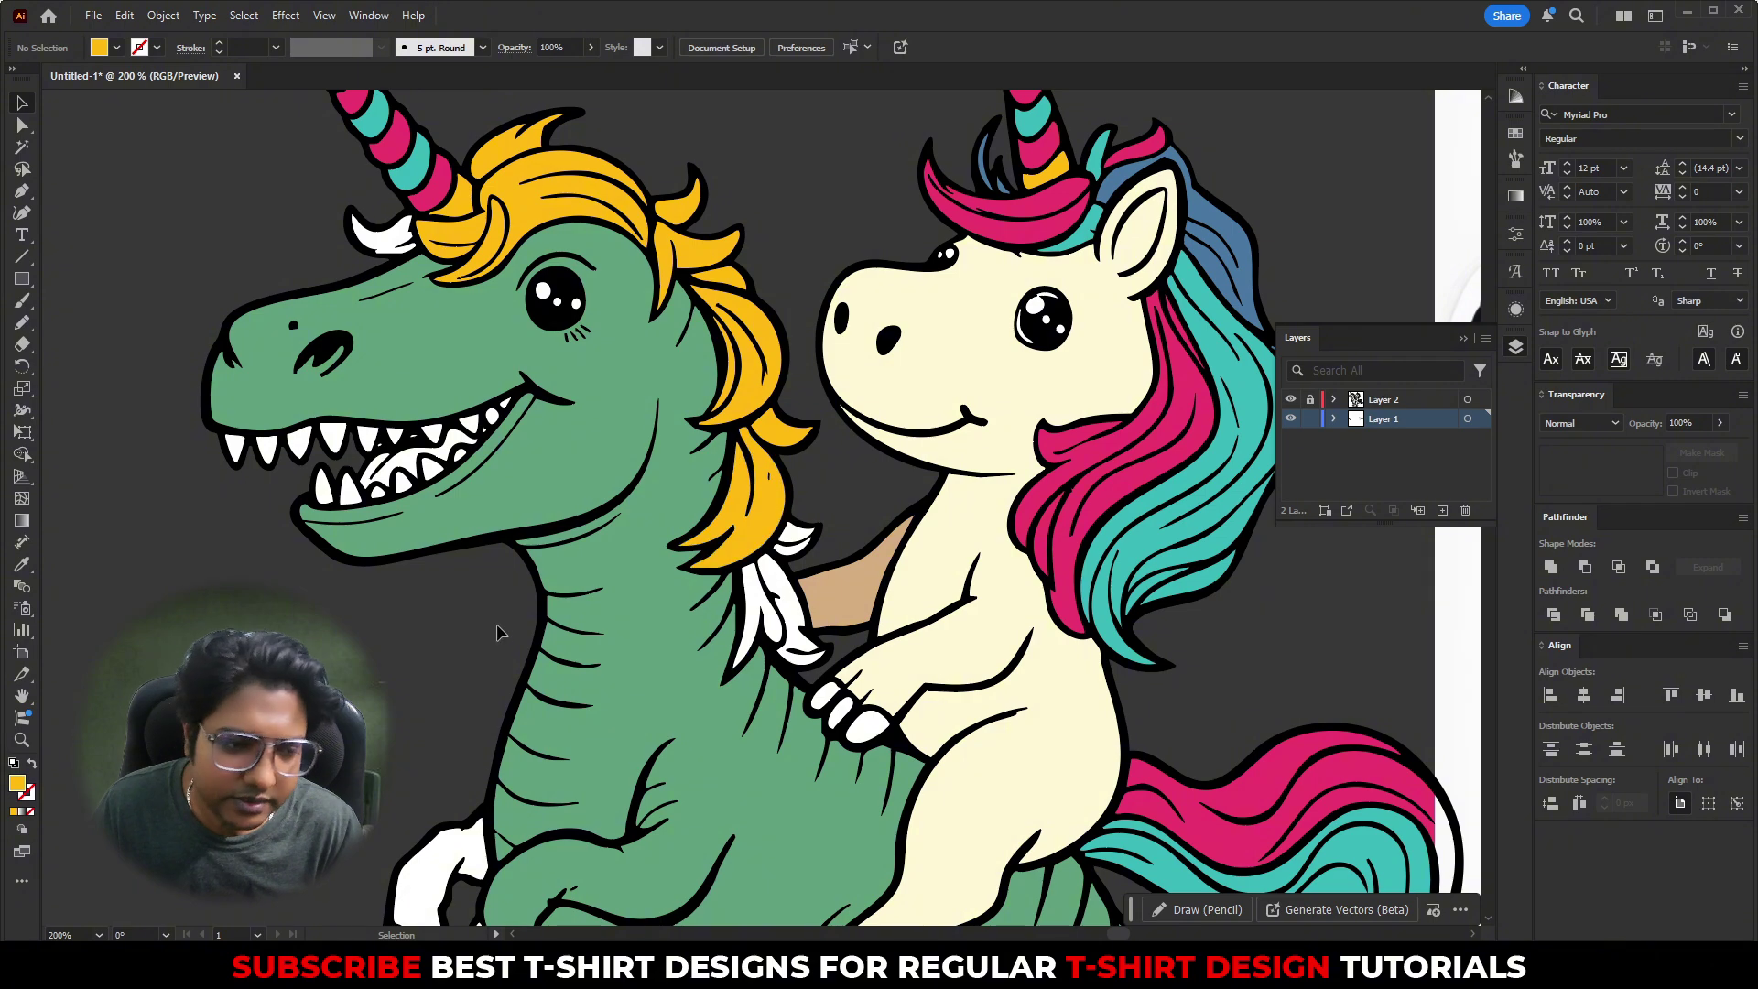
- Draw a square swatch about 62 px wide beside the reference image and fill it with the unicorn's tan shadow colour sampled from it
scroll(712, 459, "down", 2, "alt")
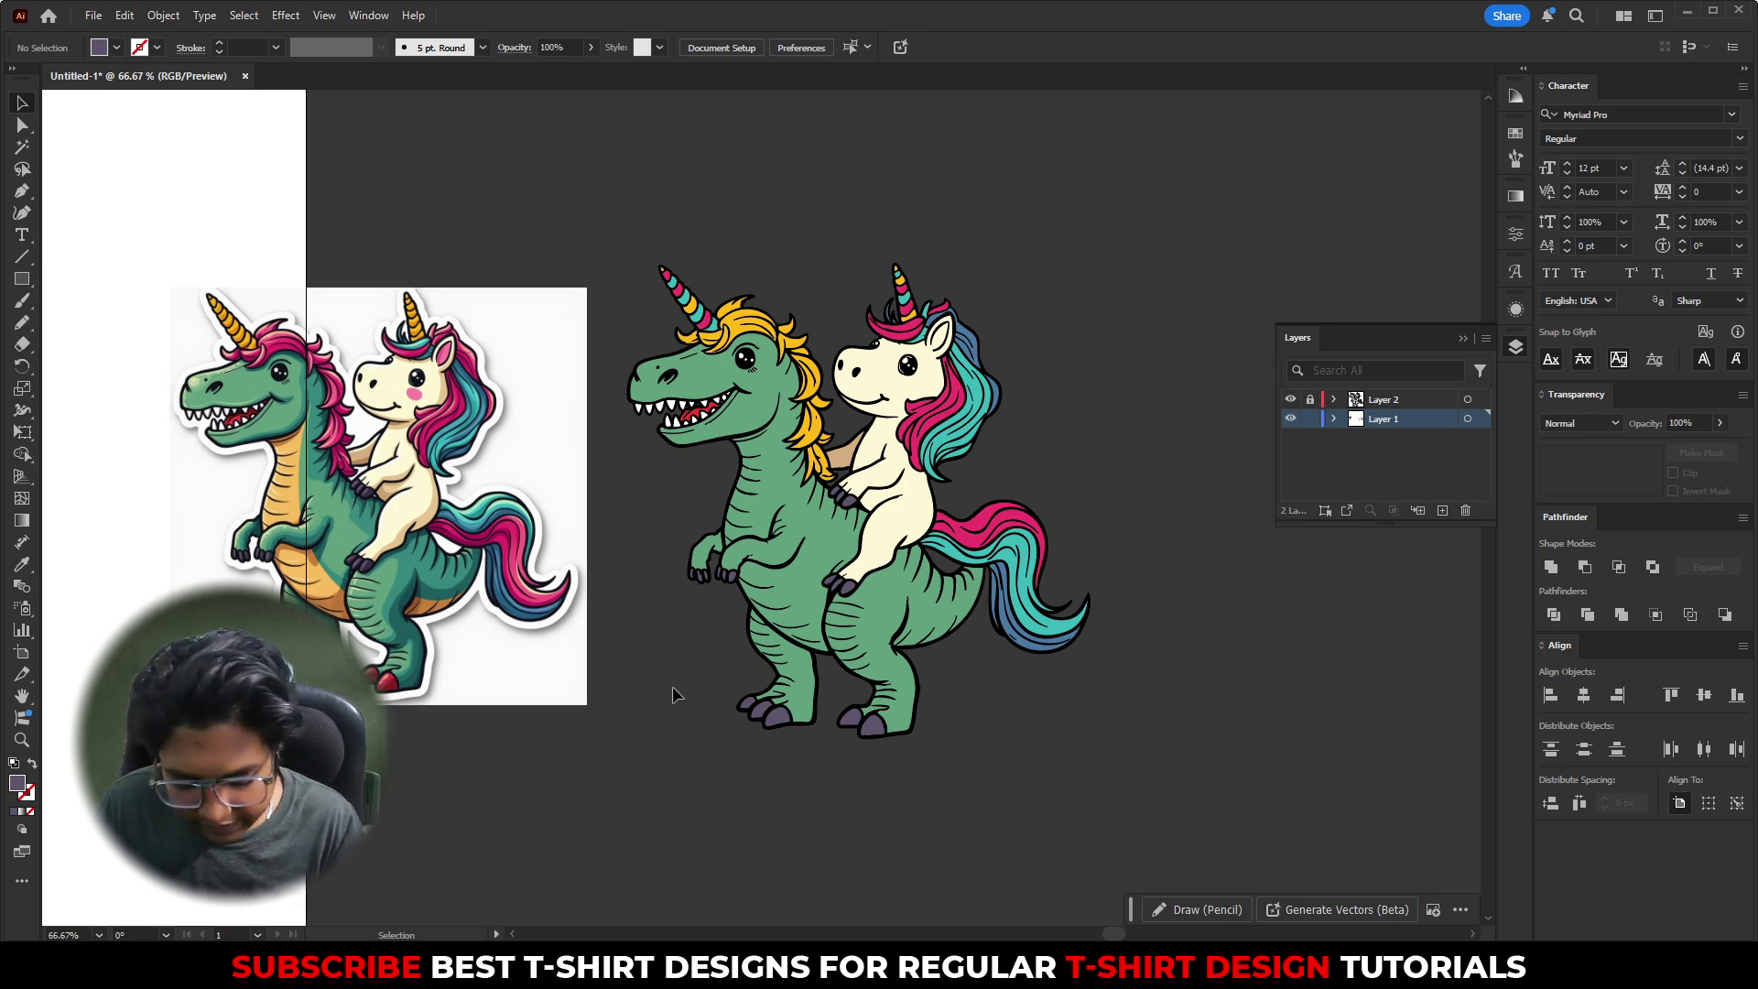
key("m")
scroll(553, 438, "up", 1, "alt")
left_click_drag(543, 383, 584, 448, "shift")
key("i")
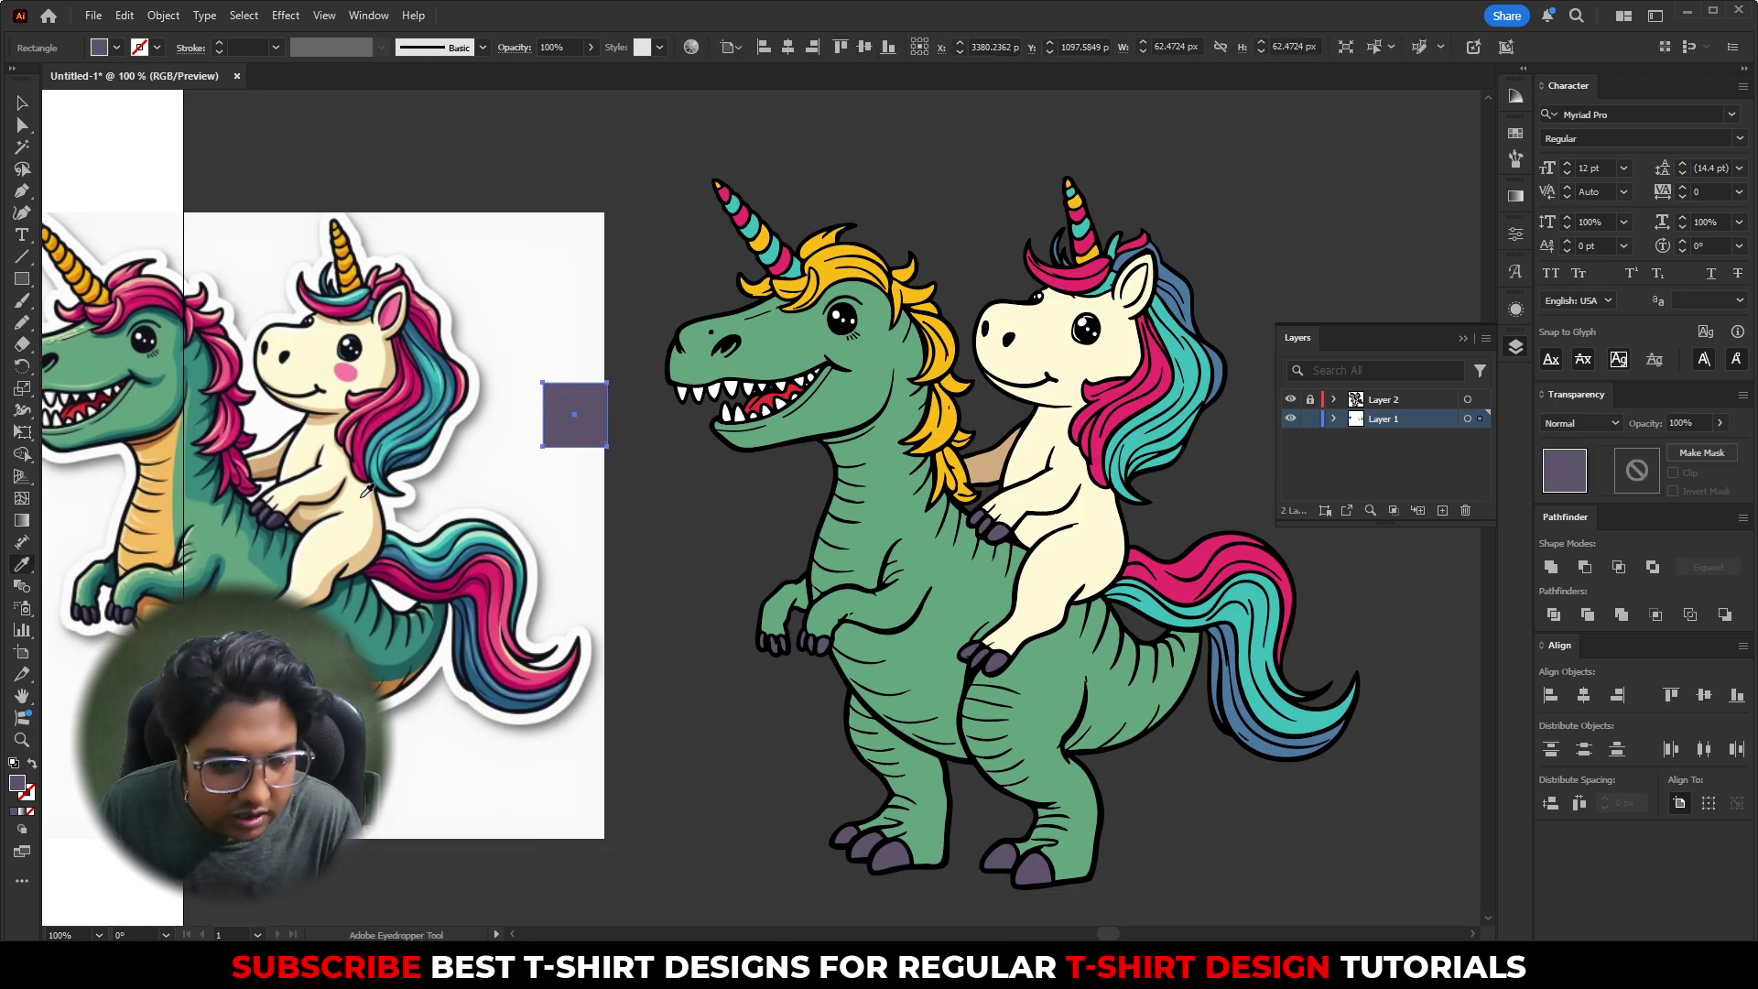
left_click(372, 542)
key("v")
- Duplicate the tan swatch below it and fill the copy with the T-rex's darker green shadow colour from the reference image
left_click_drag(590, 402, 577, 582, "alt")
key("i")
left_click(273, 560)
key("v")
- Add two more swatches below, filled with the golden yellow of the T-rex's belly and its brown shadow from the reference image
key("i")
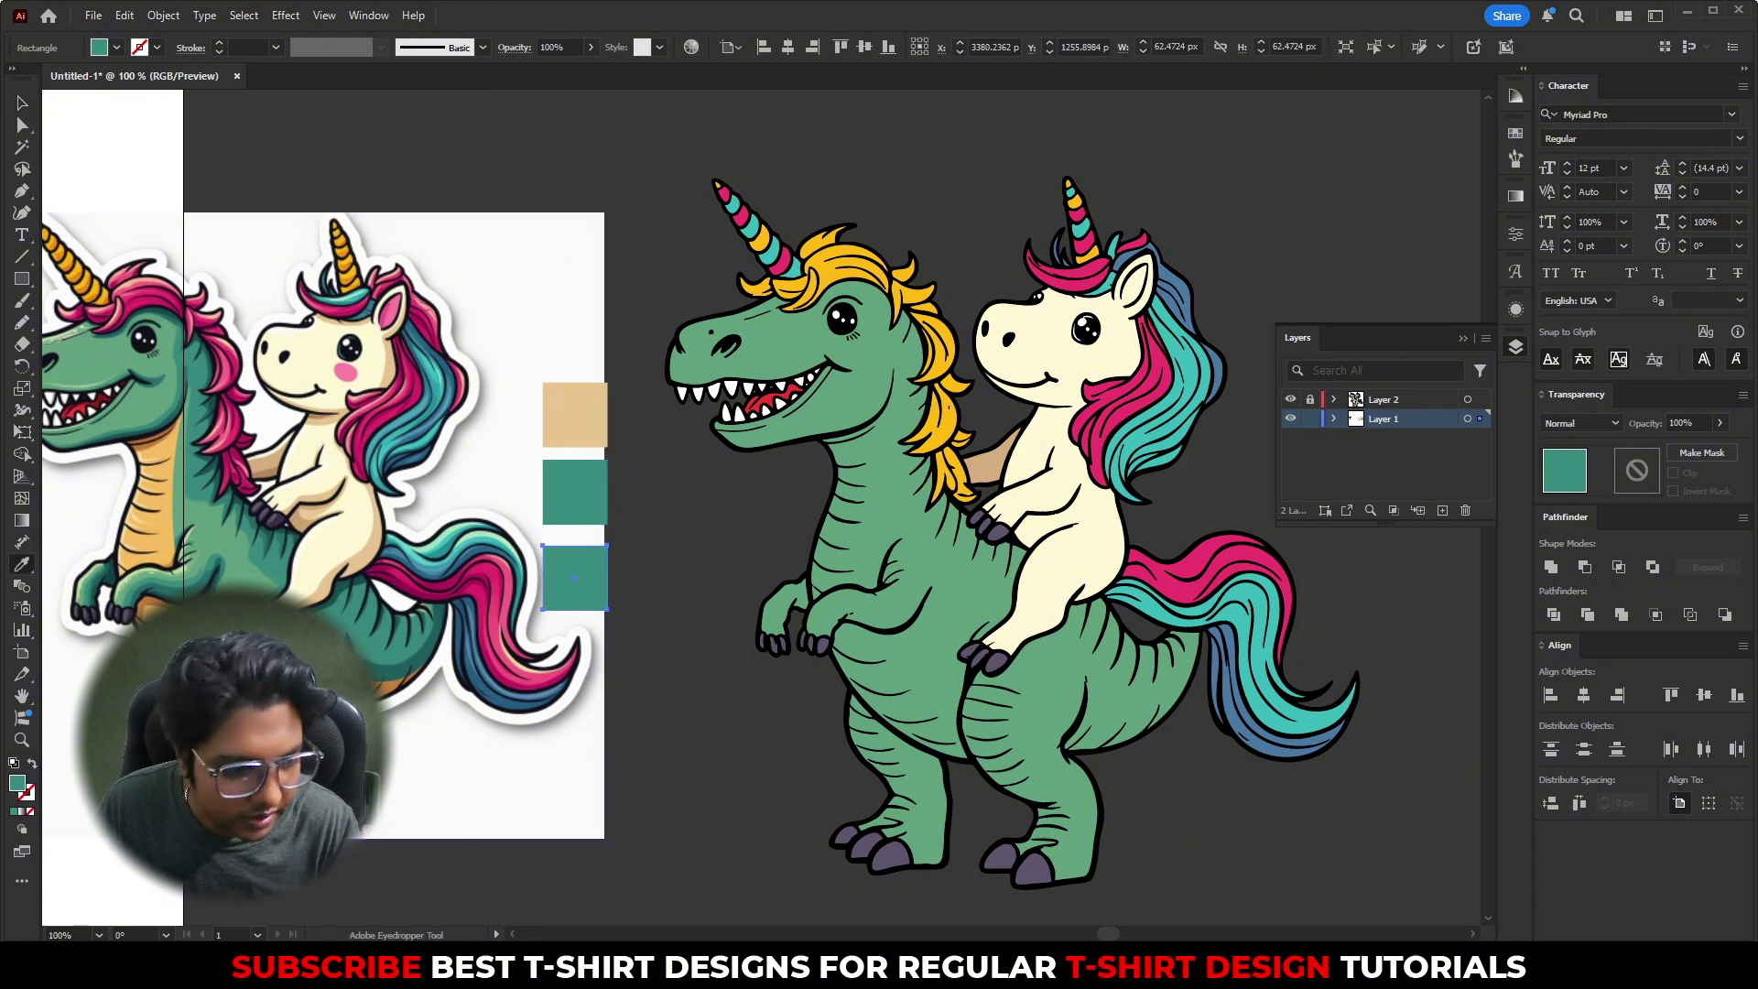
left_click(151, 481)
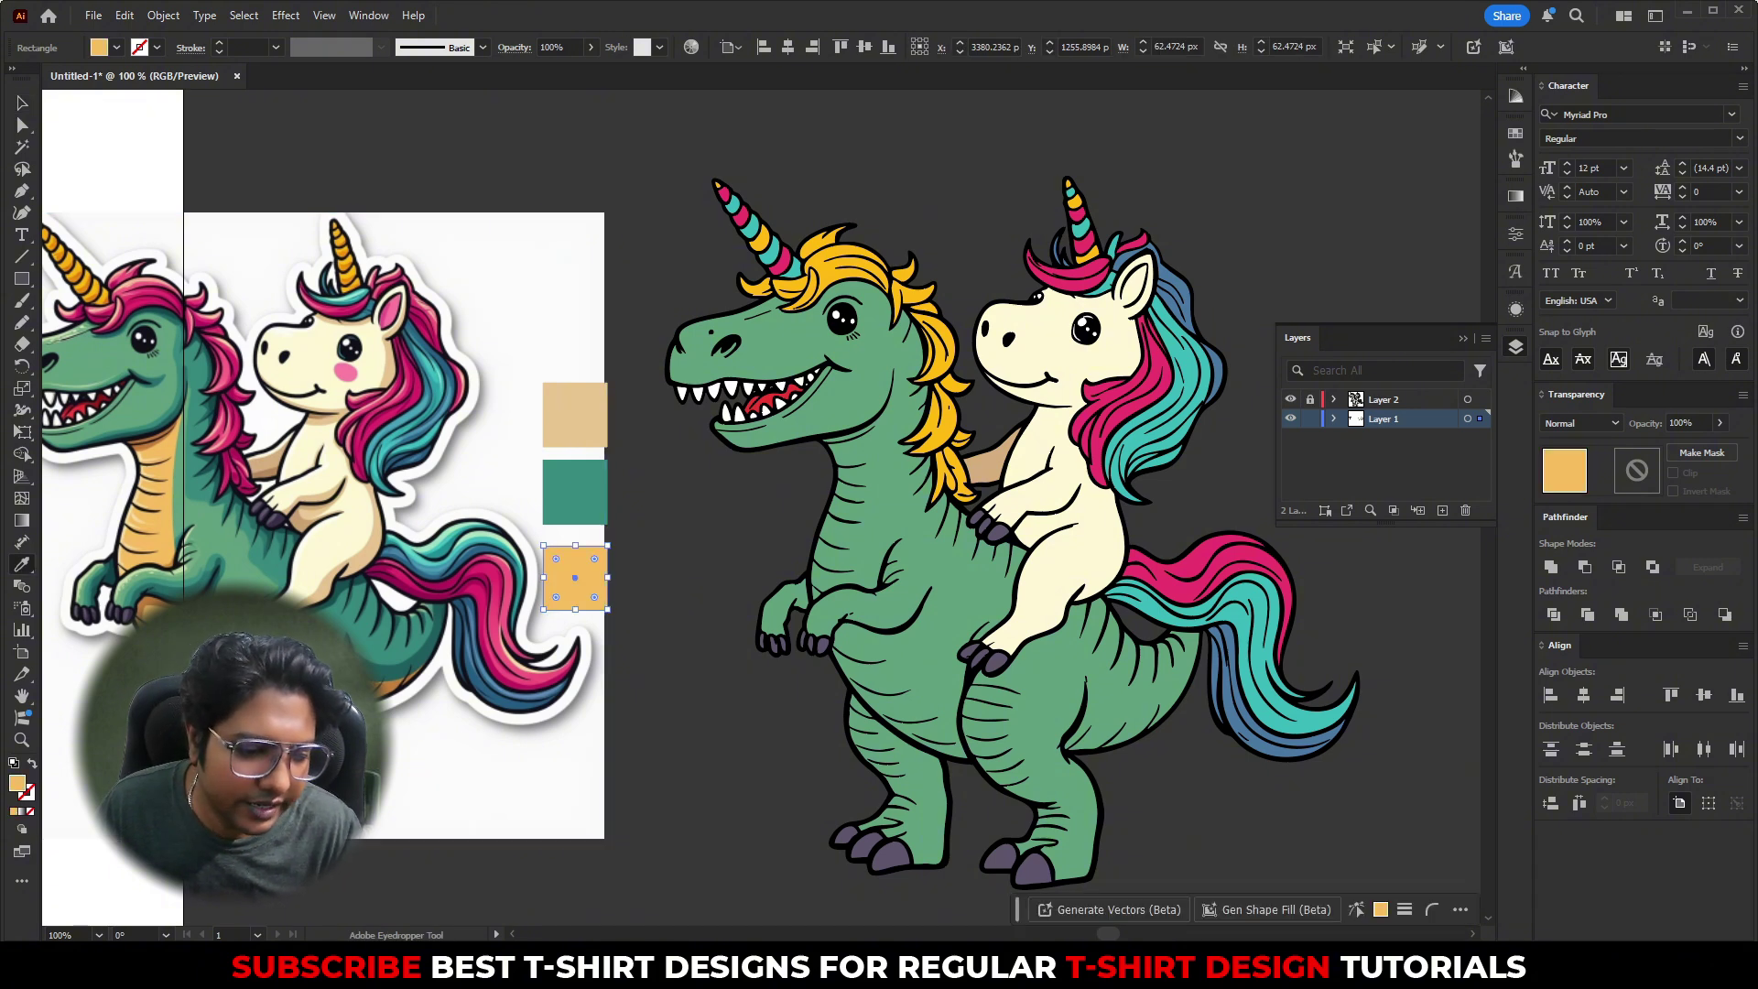
key("v")
left_click_drag(577, 582, 577, 658, "alt")
key("i")
left_click(389, 687)
key("v")
left_click(669, 560)
- Move the reference image away from the column of colour swatches
left_click_drag(449, 565, 357, 551)
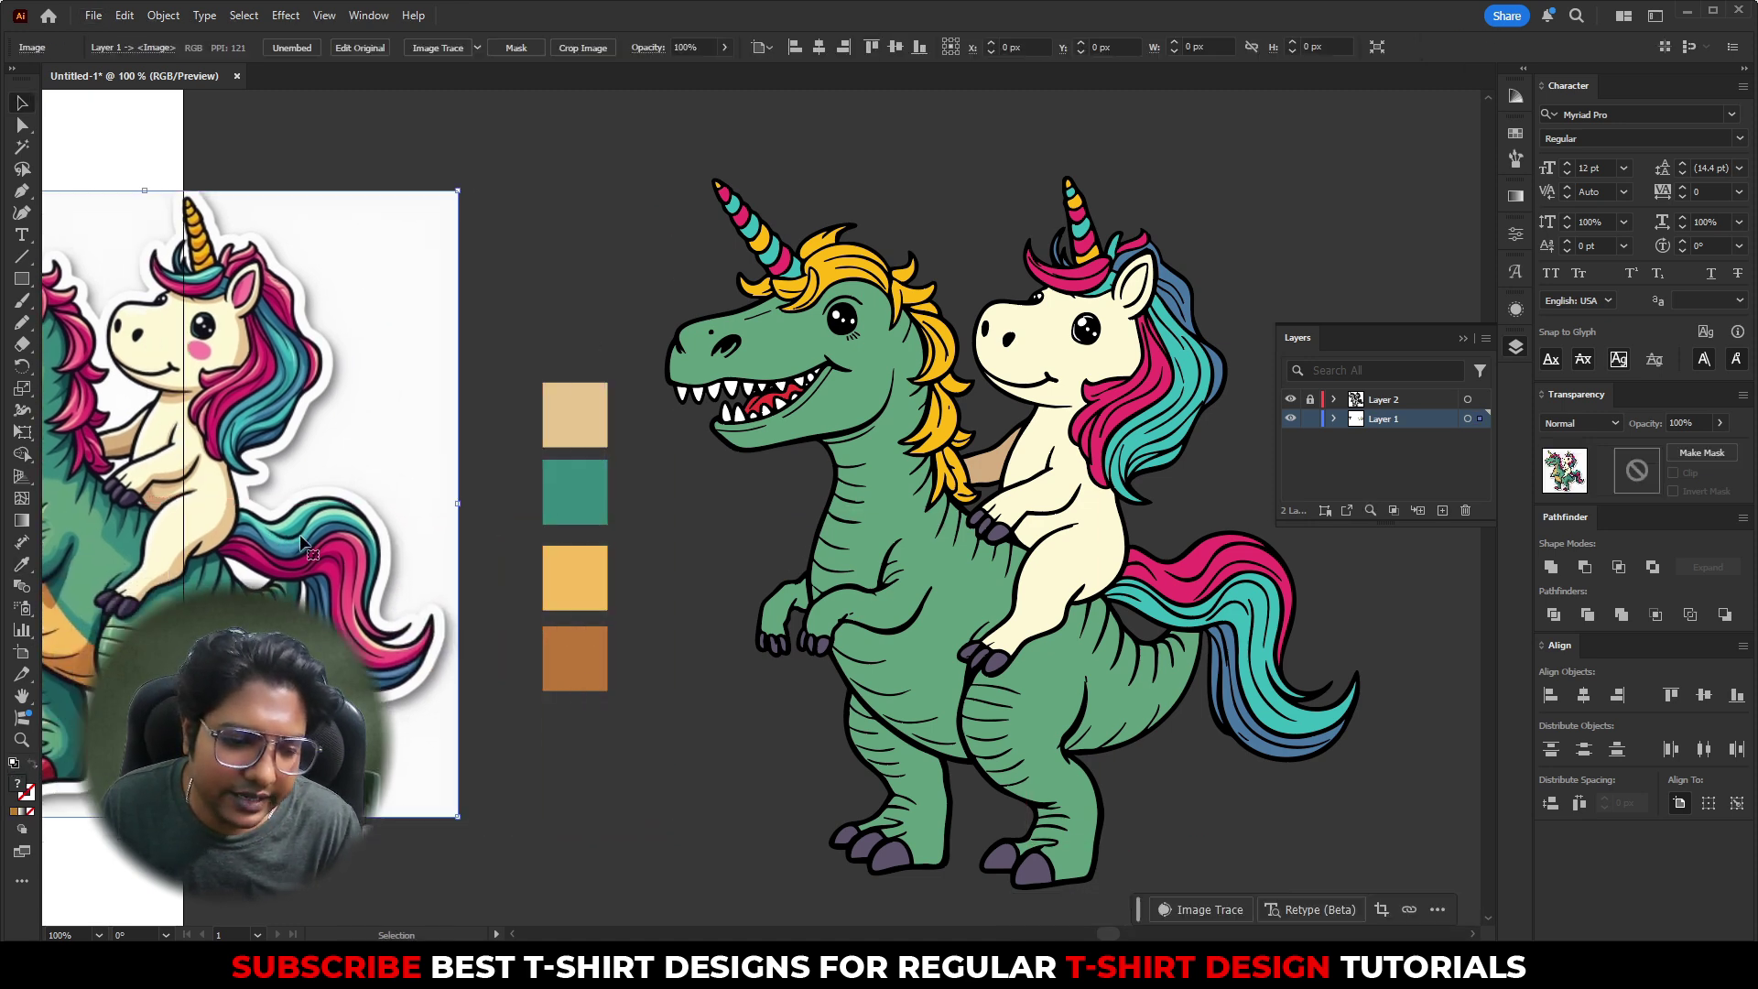
left_click(701, 558)
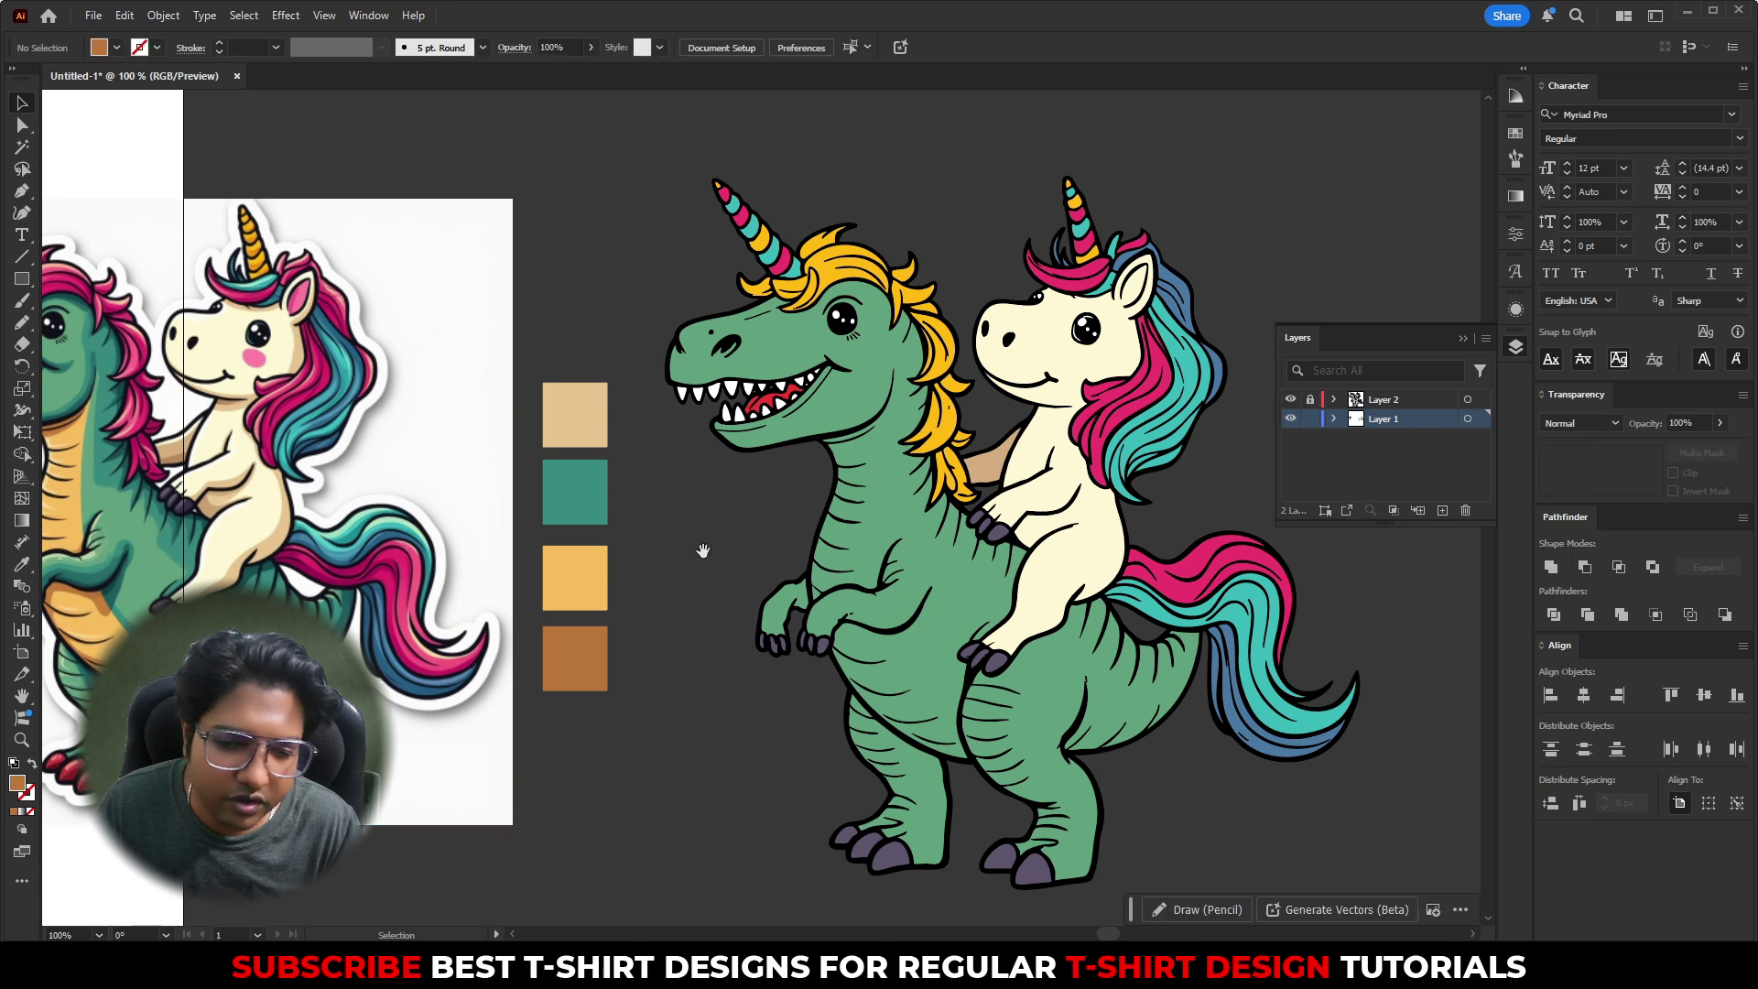
left_click_drag(703, 551, 650, 528)
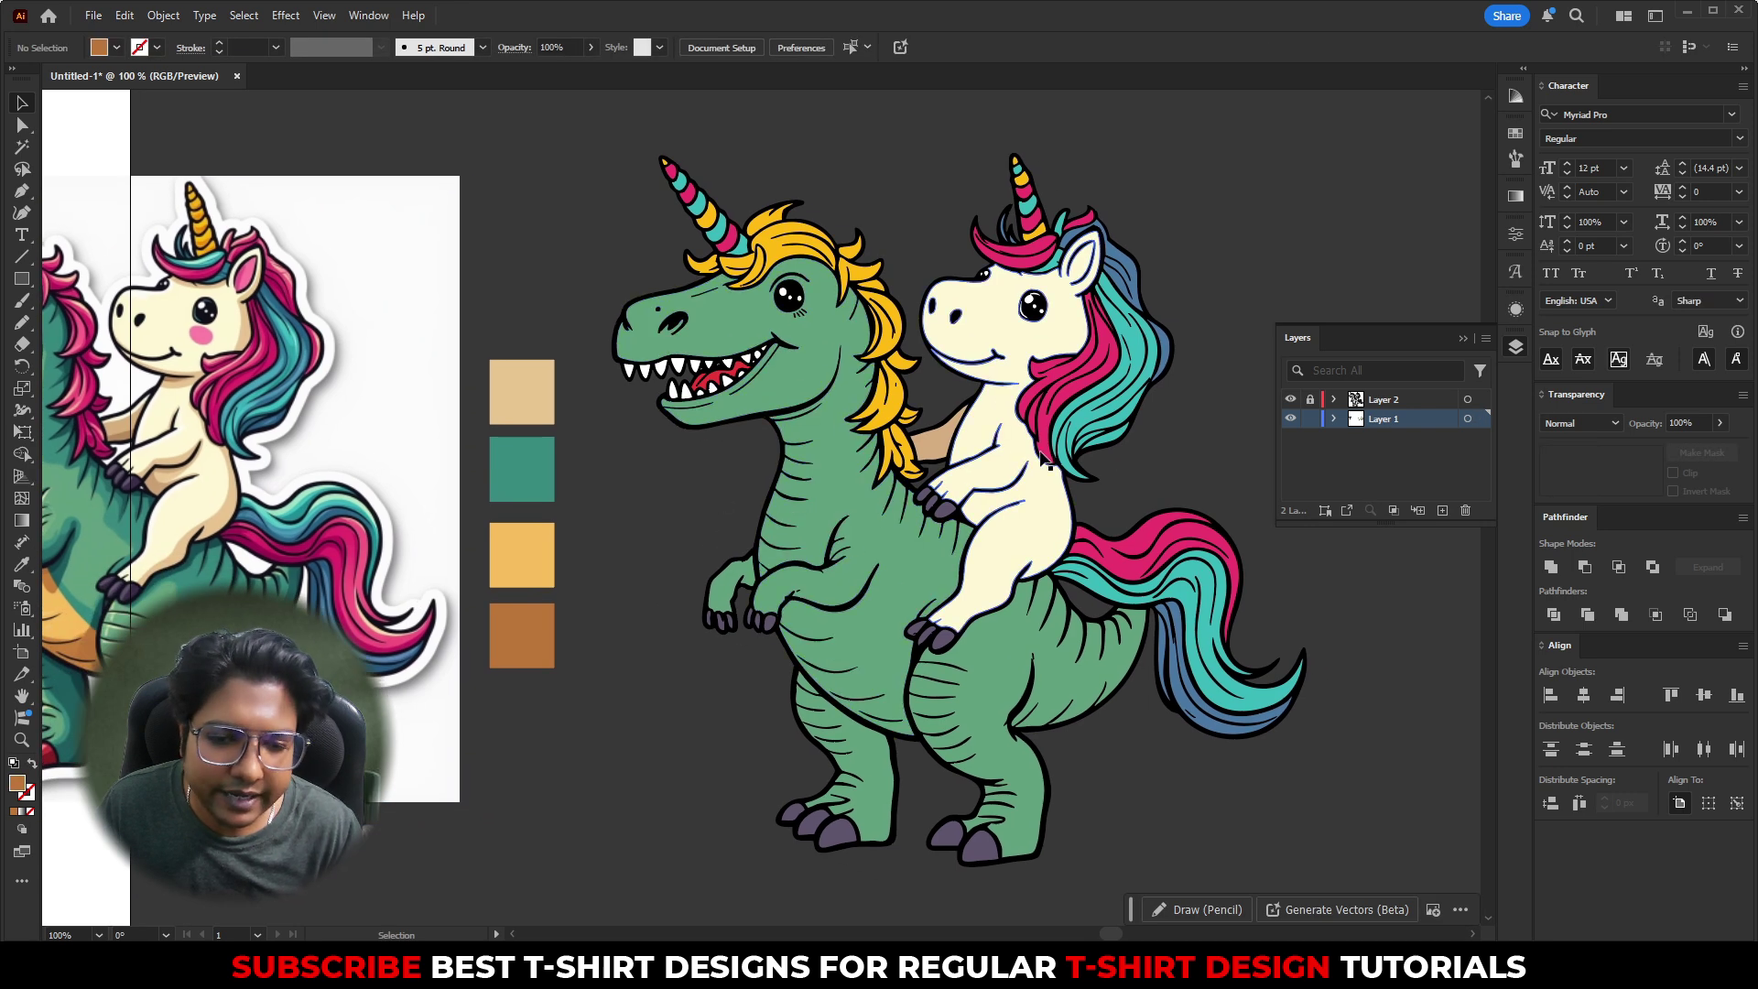
scroll(795, 442, "down", 2, "alt")
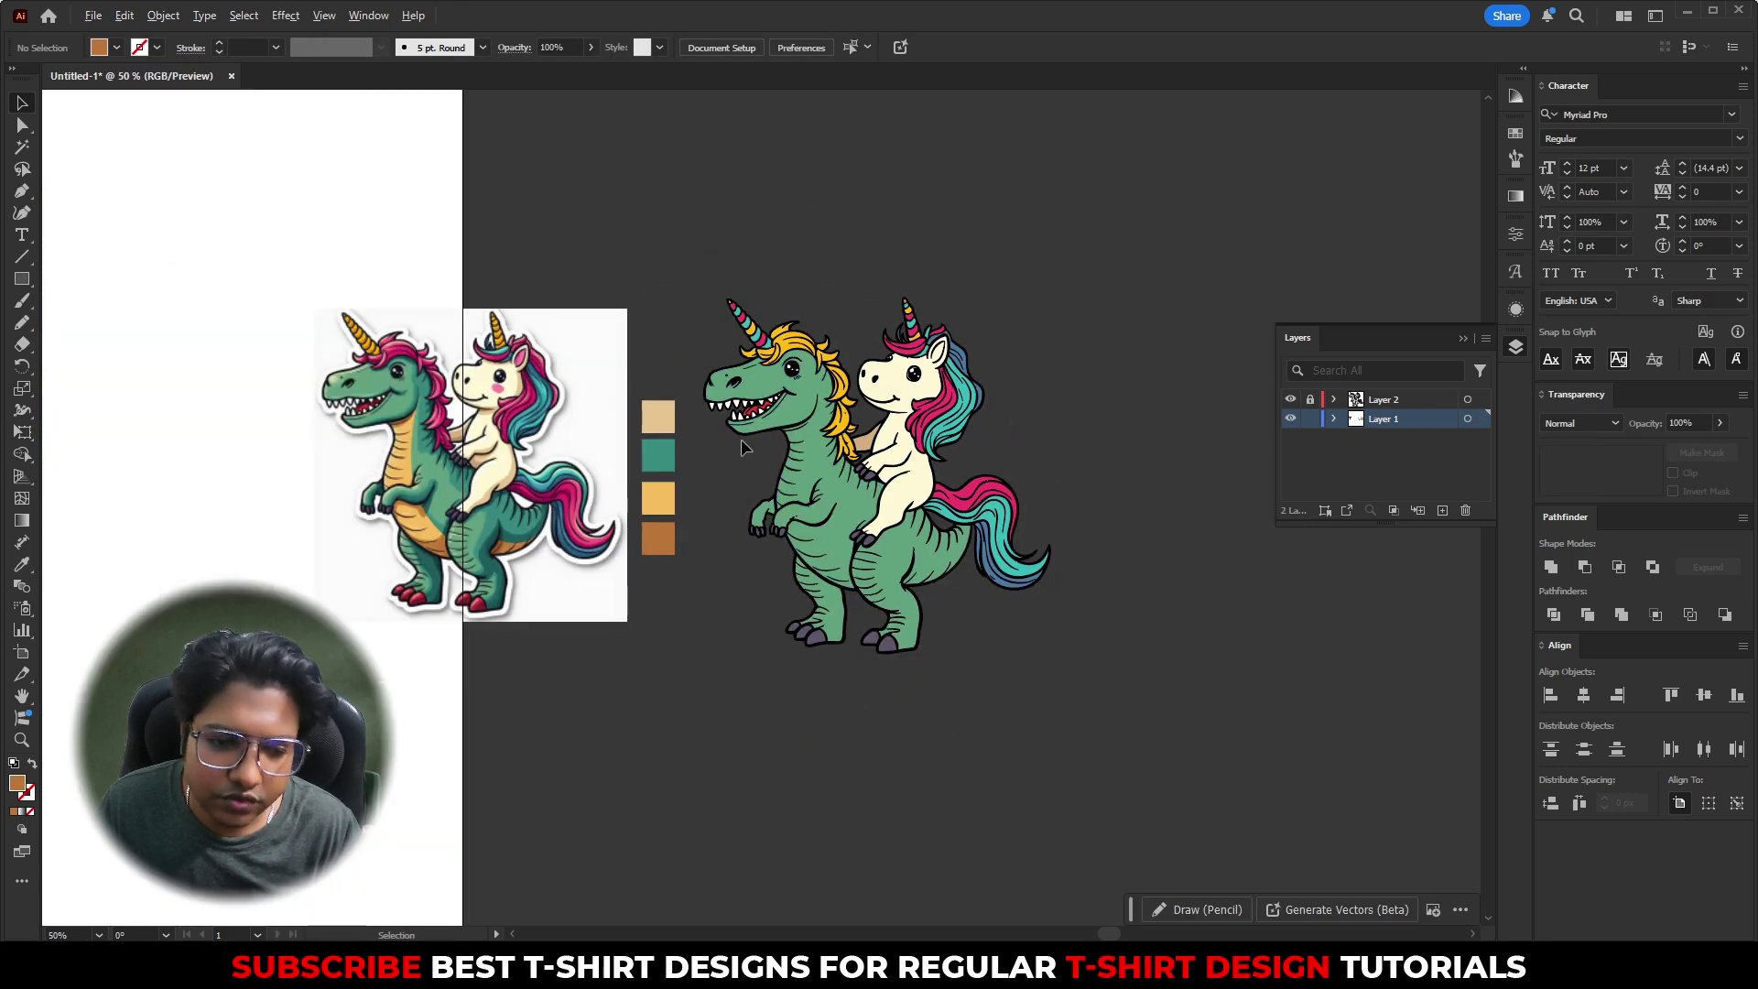
- Lock Layer 1, then rename Layer 2 as Outline and Layer 1 as Base color
scroll(775, 438, "up", 3, "alt")
left_click(1309, 418)
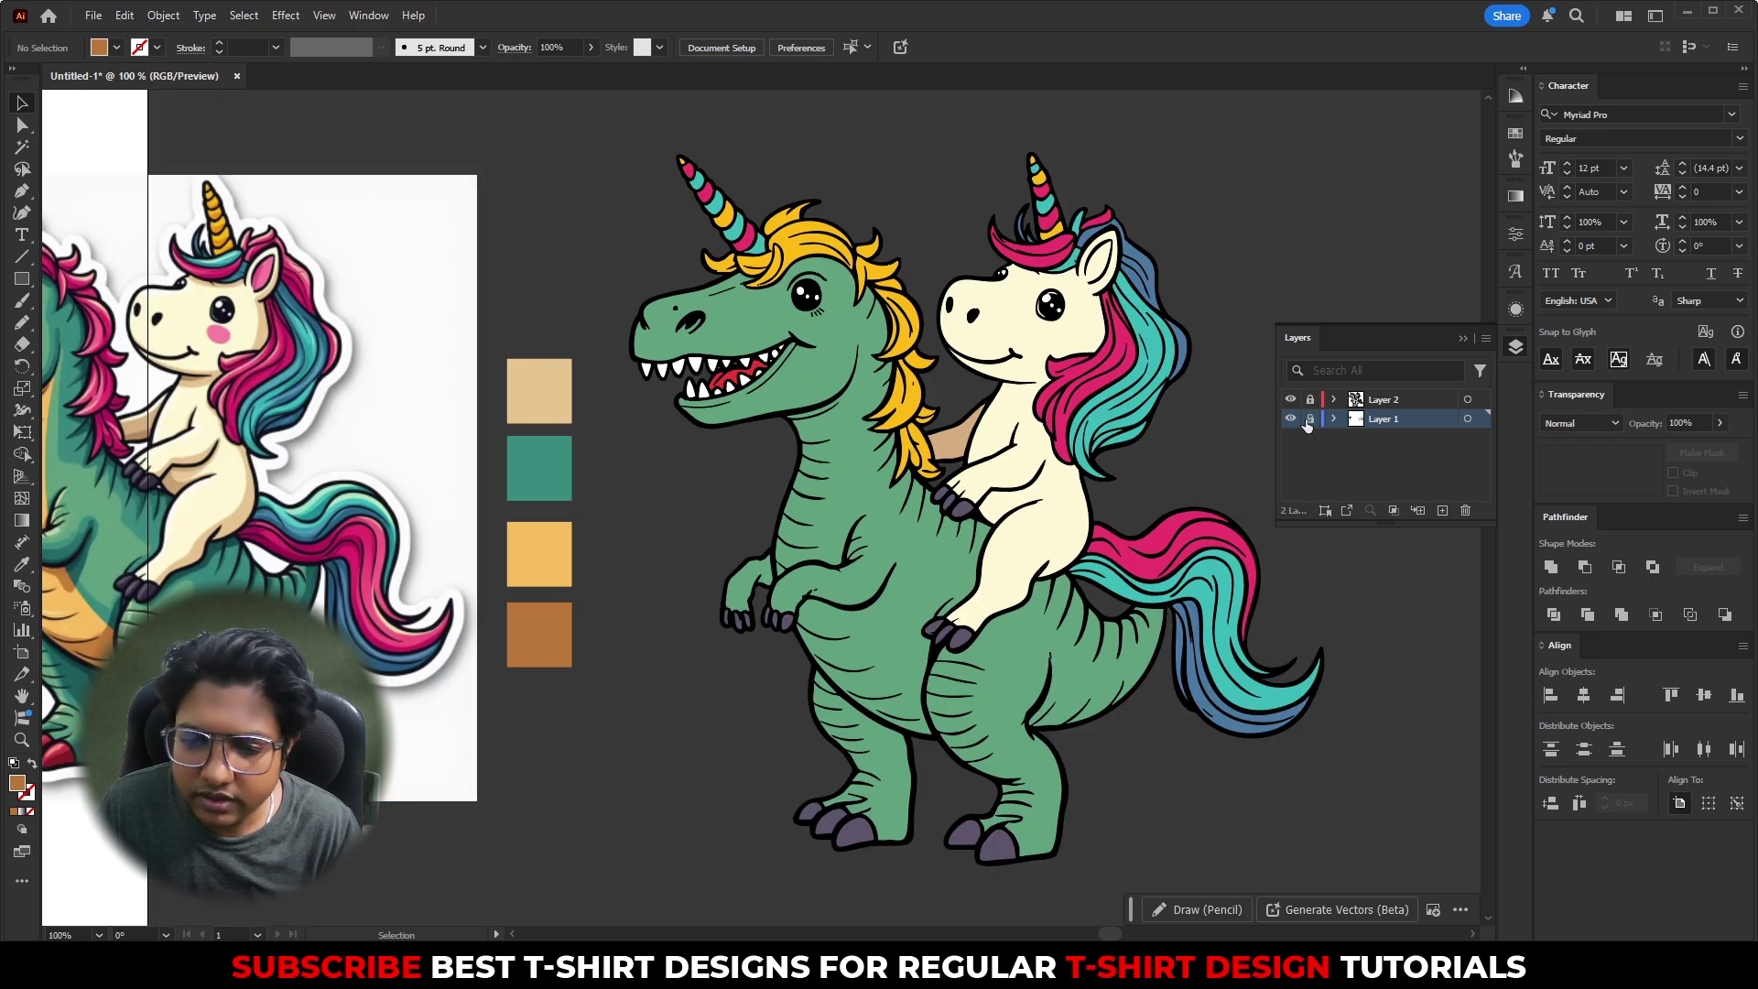
double_click(1398, 403)
type("Outline")
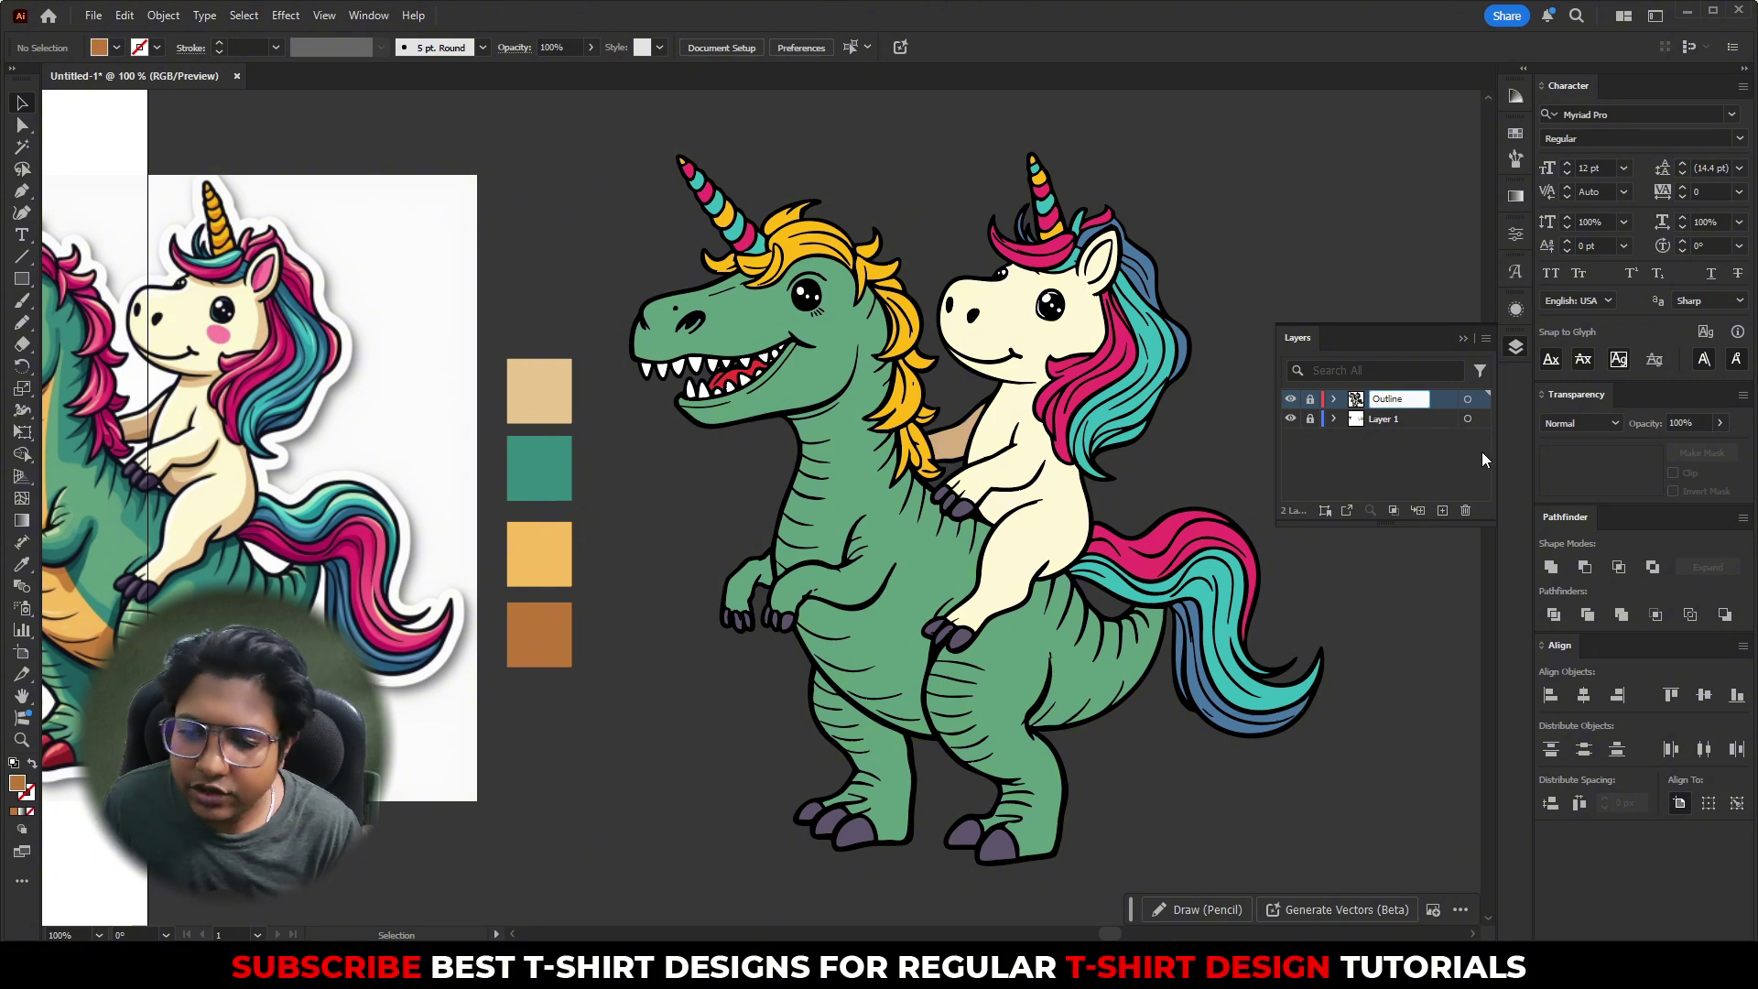
left_click(1384, 423)
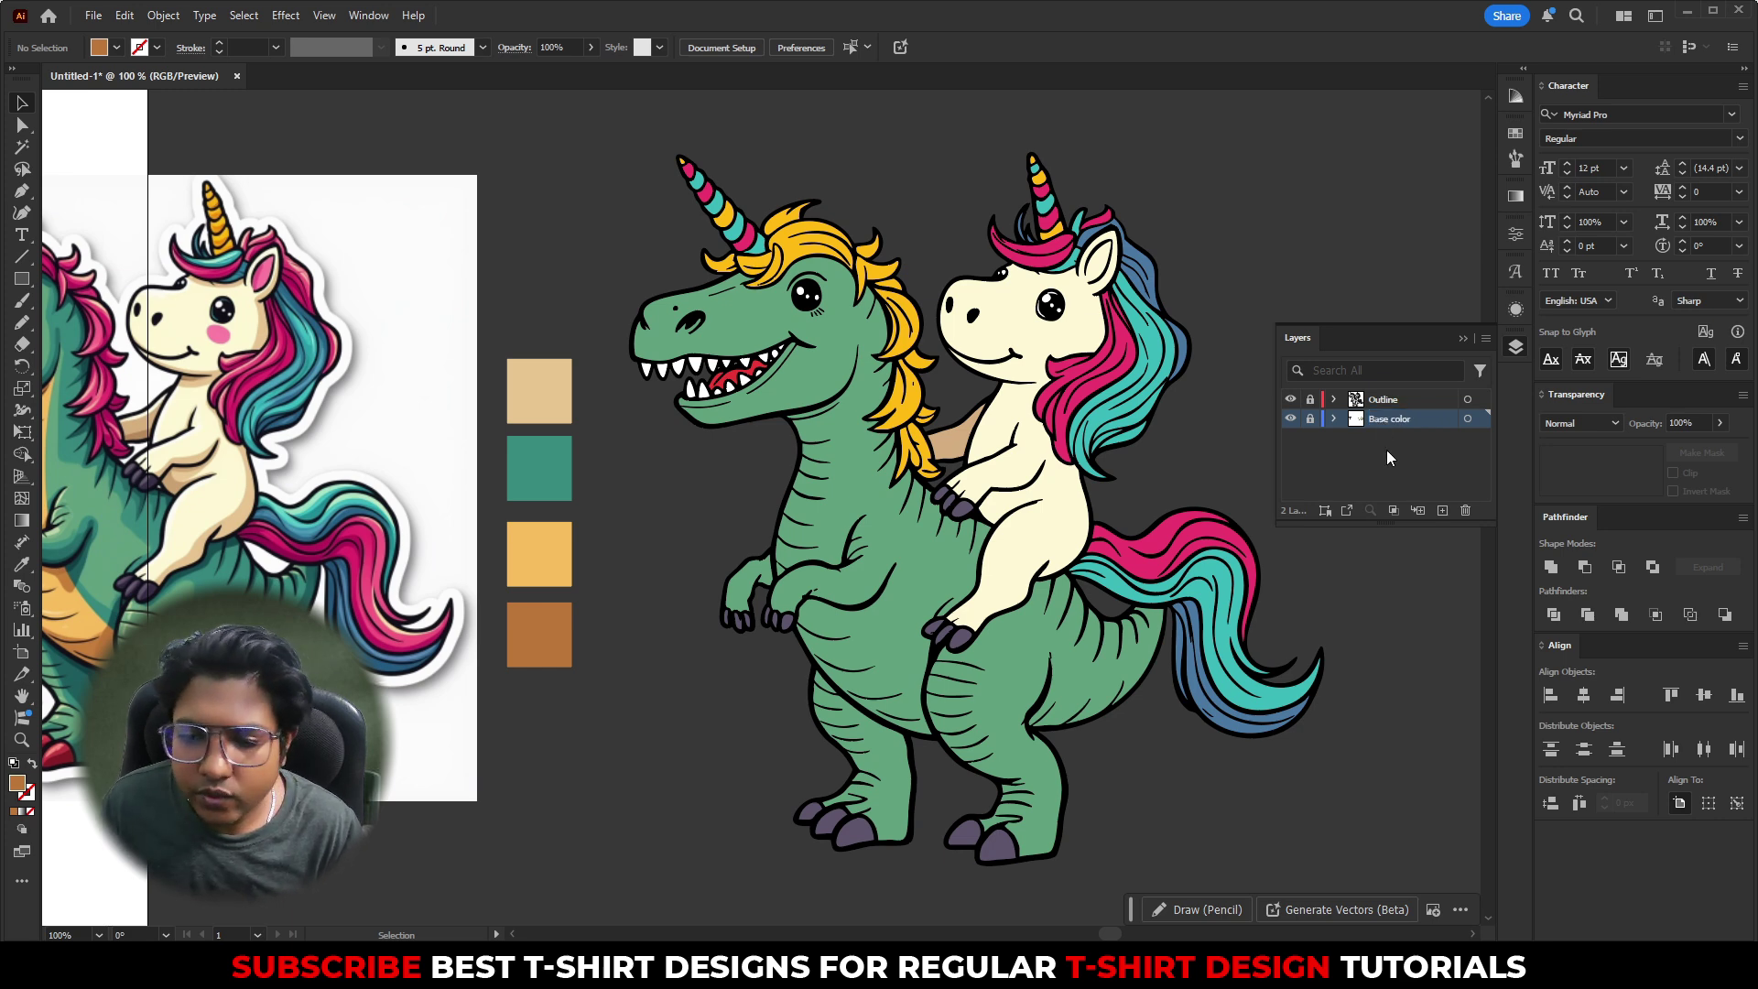
- Create a new layer between Outline and Base color and name it Shadow
left_click(1443, 510)
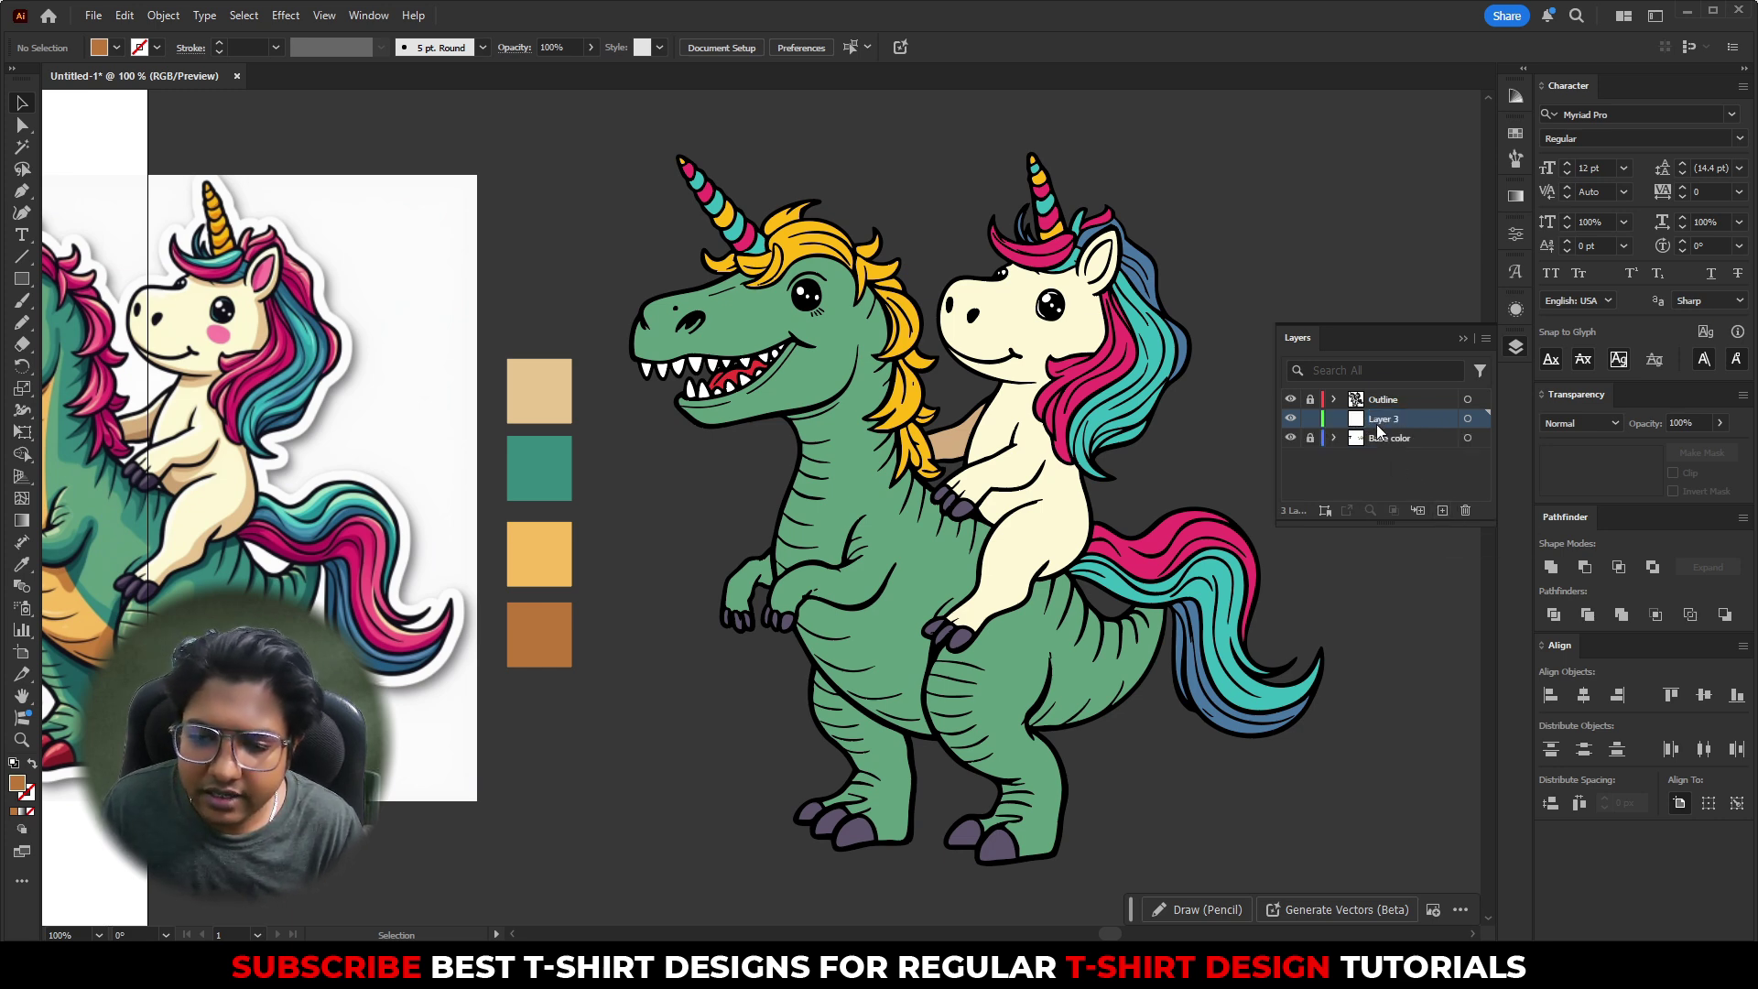
double_click(1376, 425)
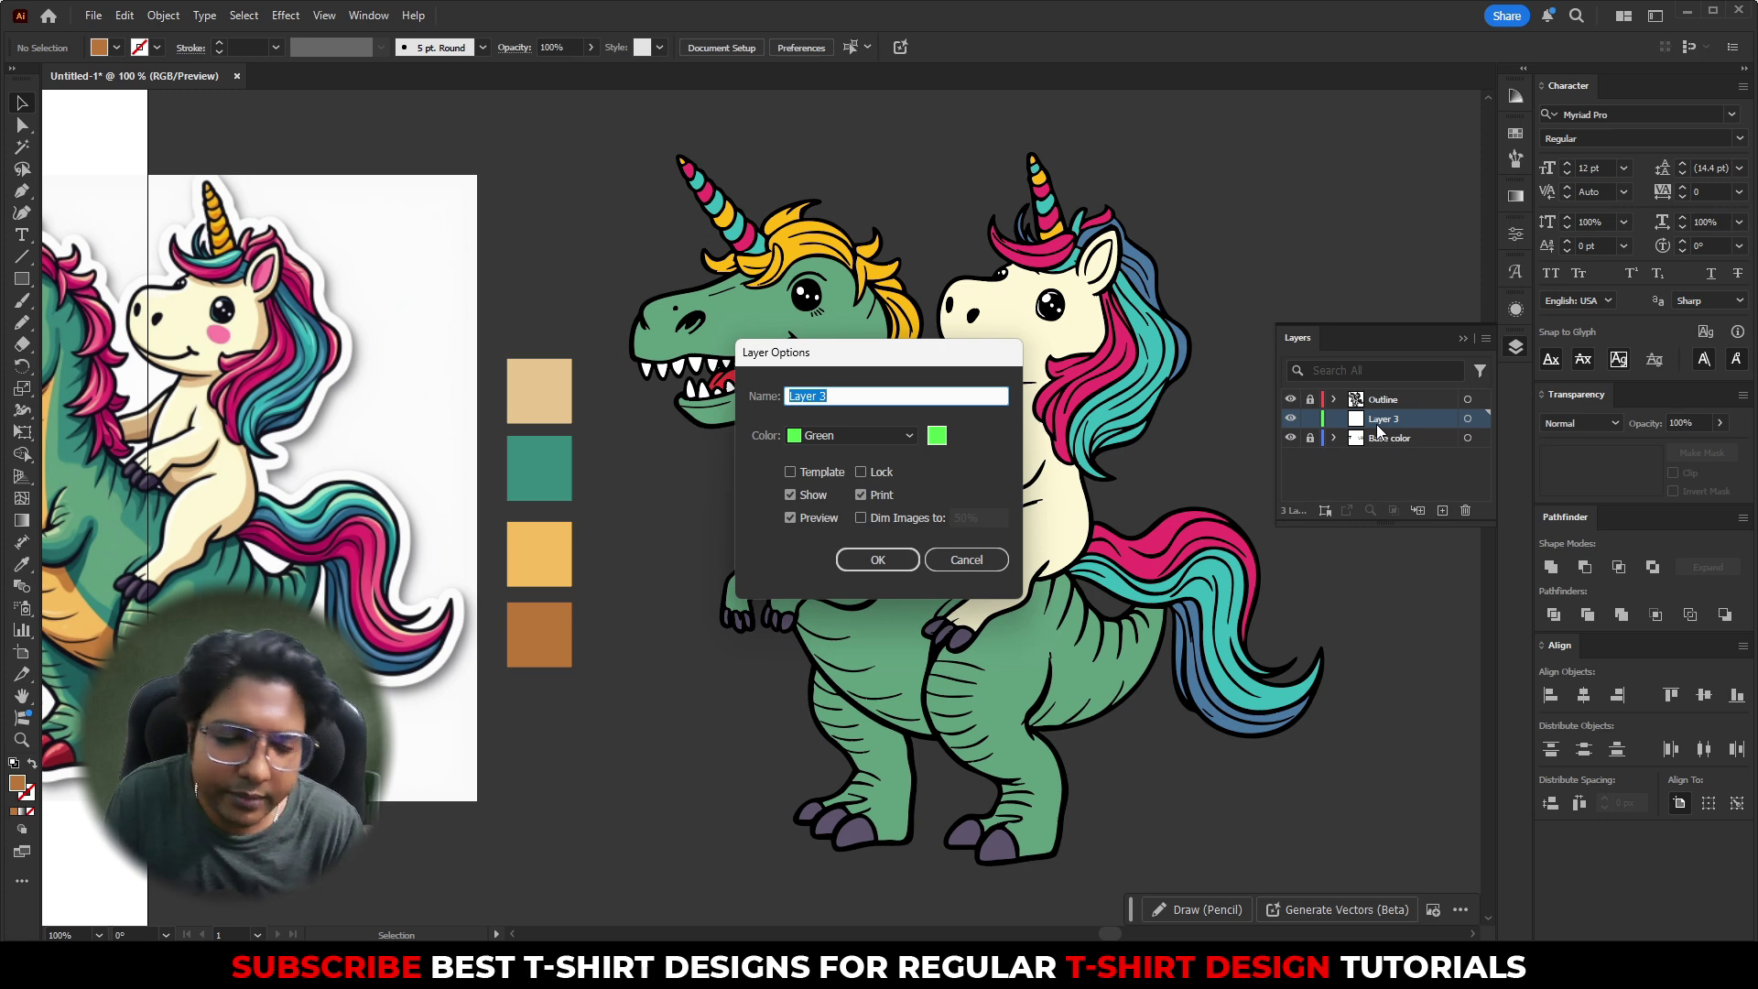
type("Shadow")
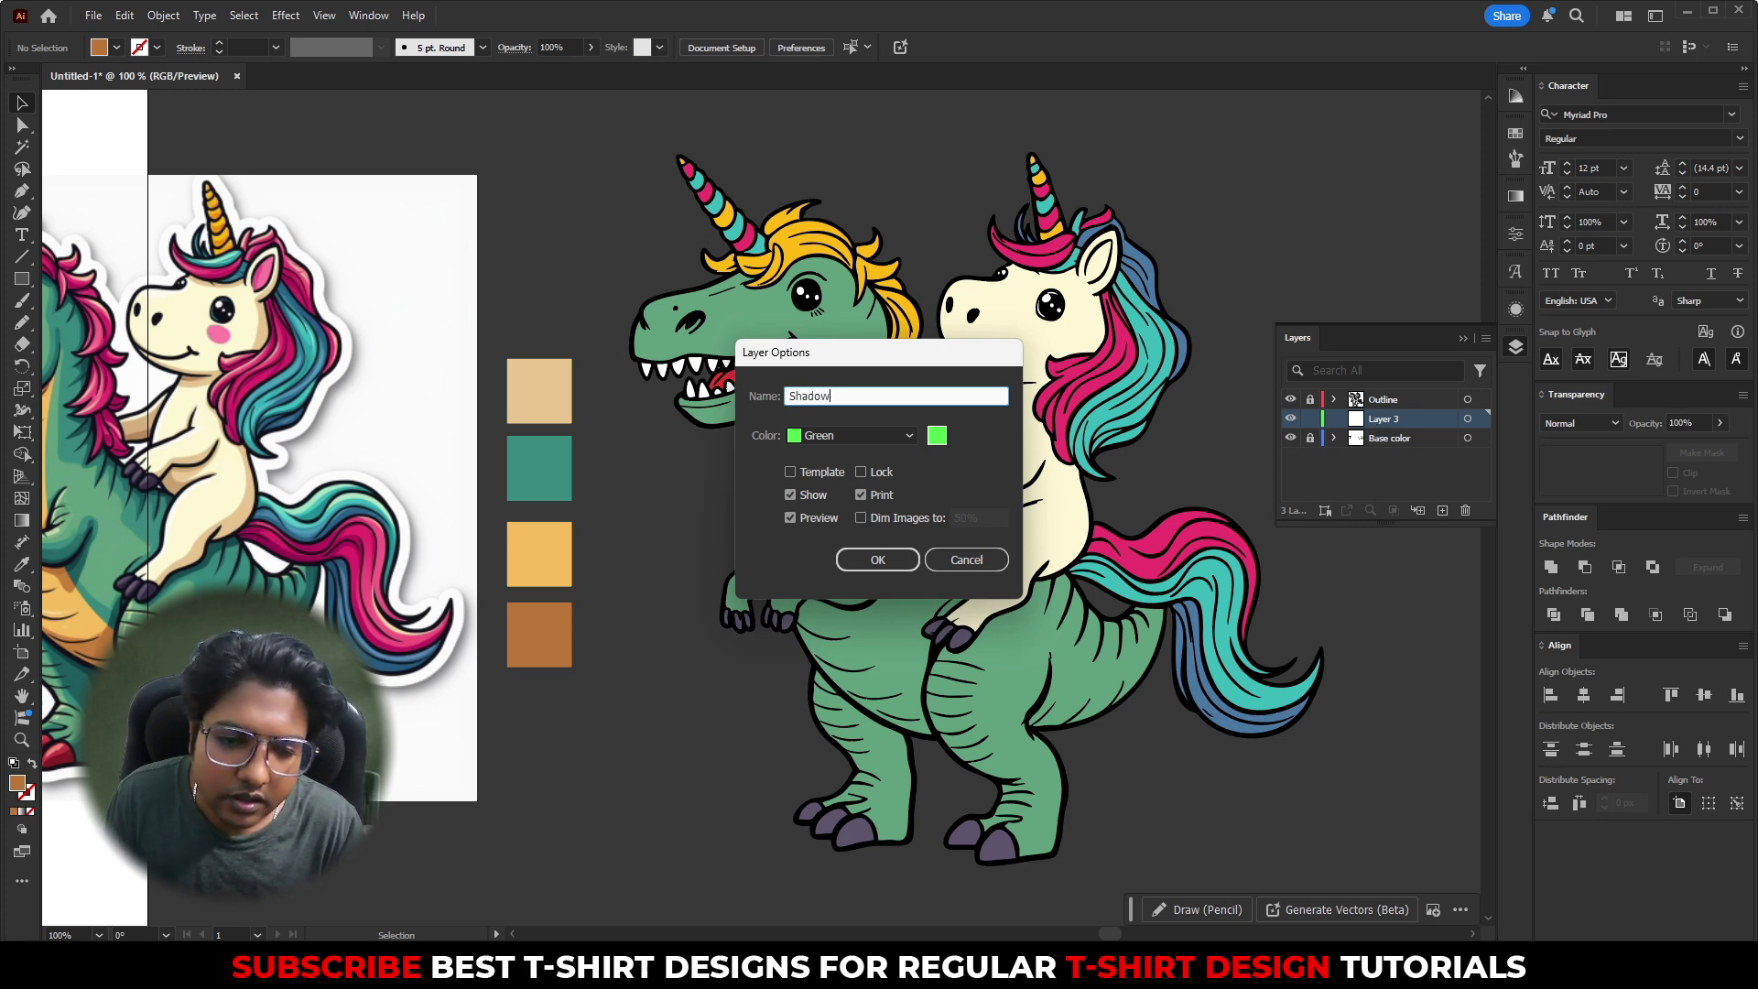
left_click(848, 569)
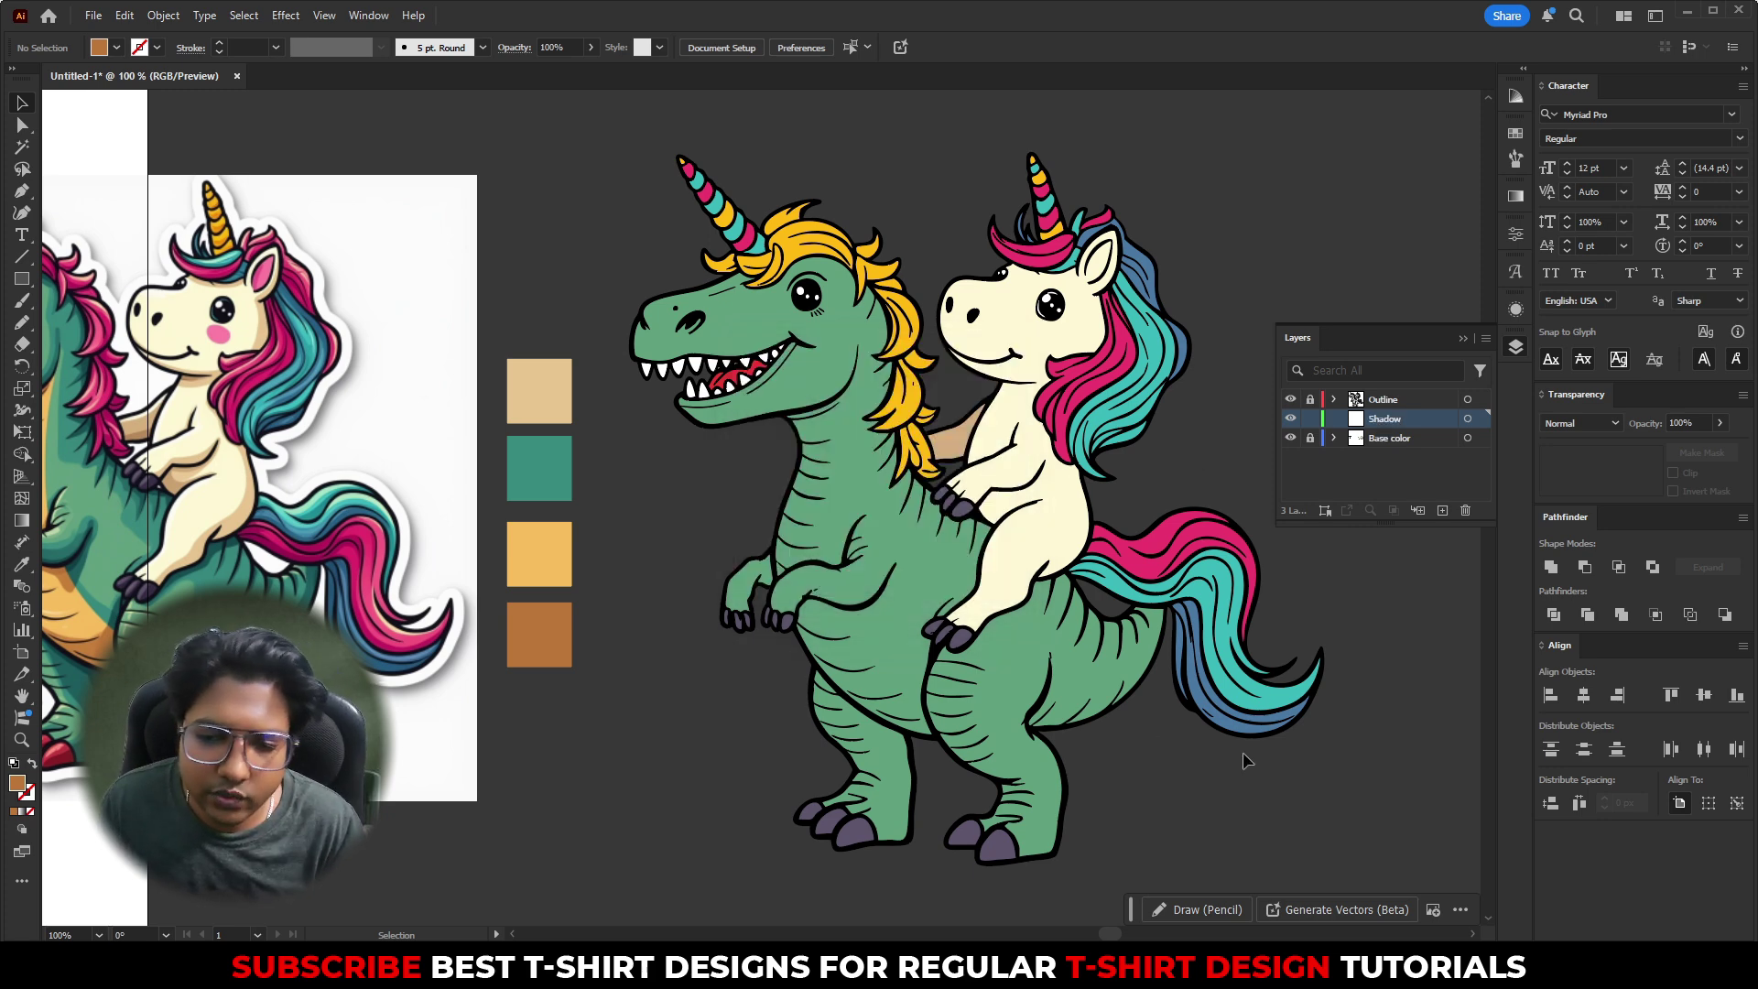
- Sample the beige swatch and draw a closed Pencil shadow along the unicorn's lower back, rump and the rear side of its leg
left_click_drag(1358, 753, 1229, 701)
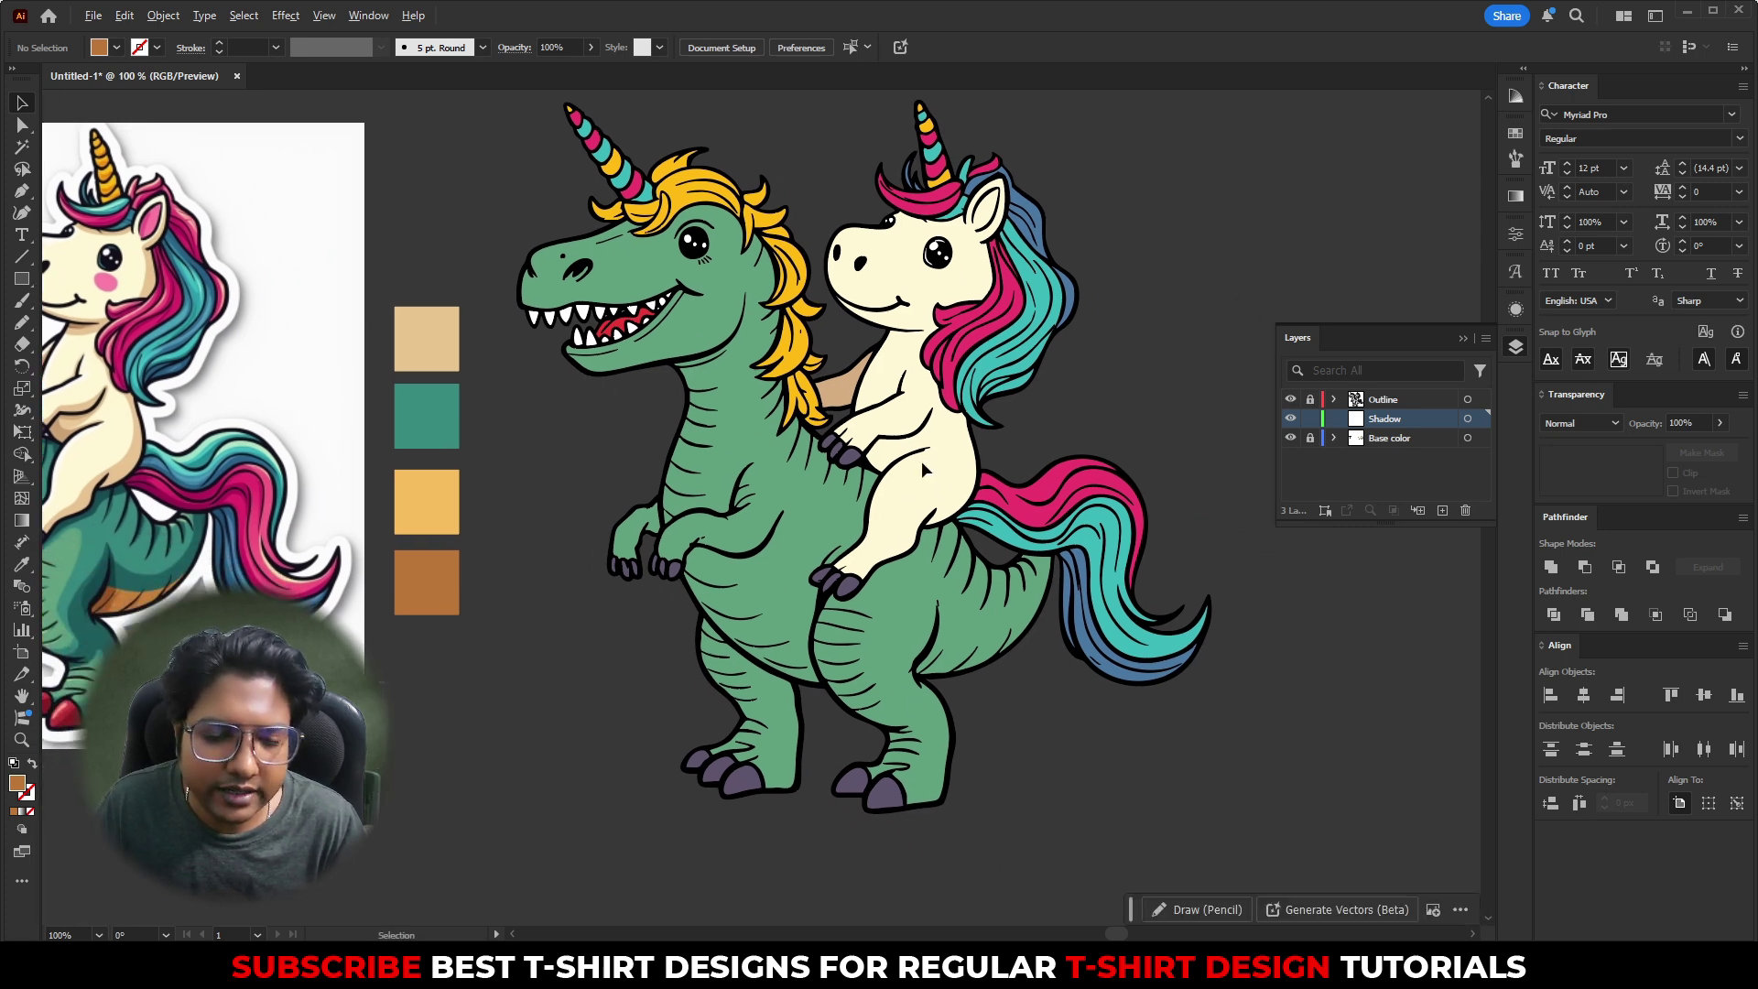
scroll(921, 459, "up", 3, "alt")
scroll(1106, 492, "down", 3, "alt")
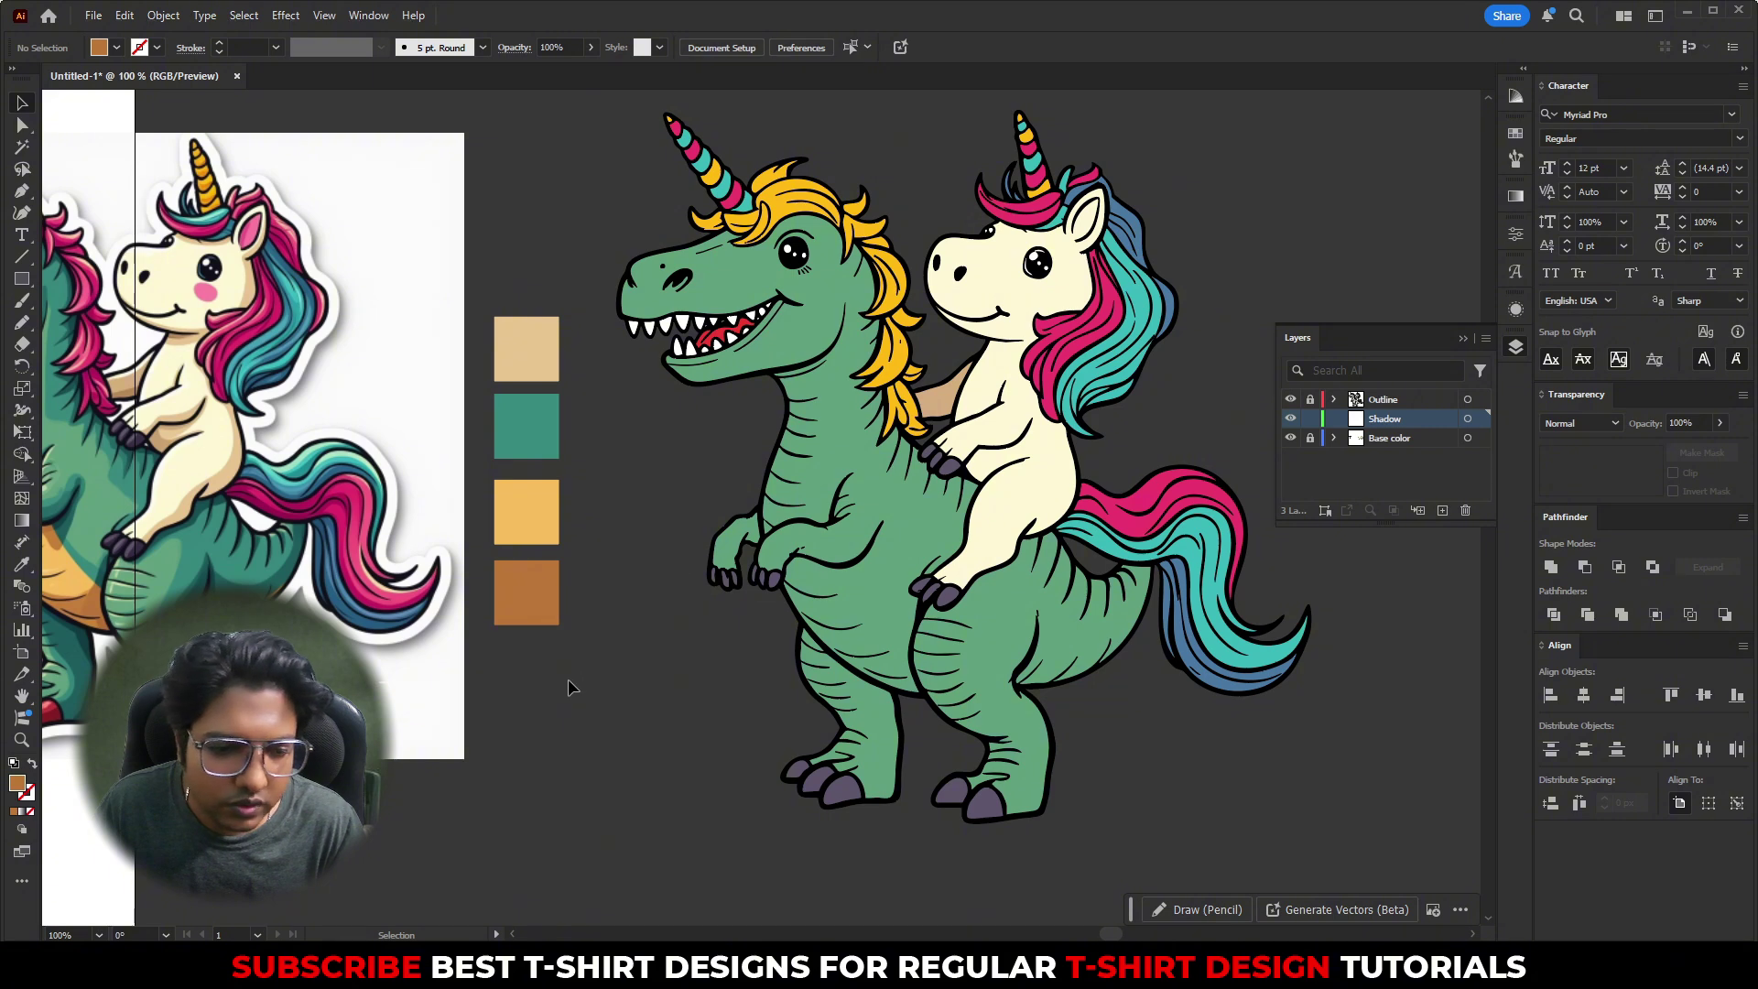
key("i")
left_click(546, 345)
key("n")
scroll(1050, 473, "up", 4, "alt")
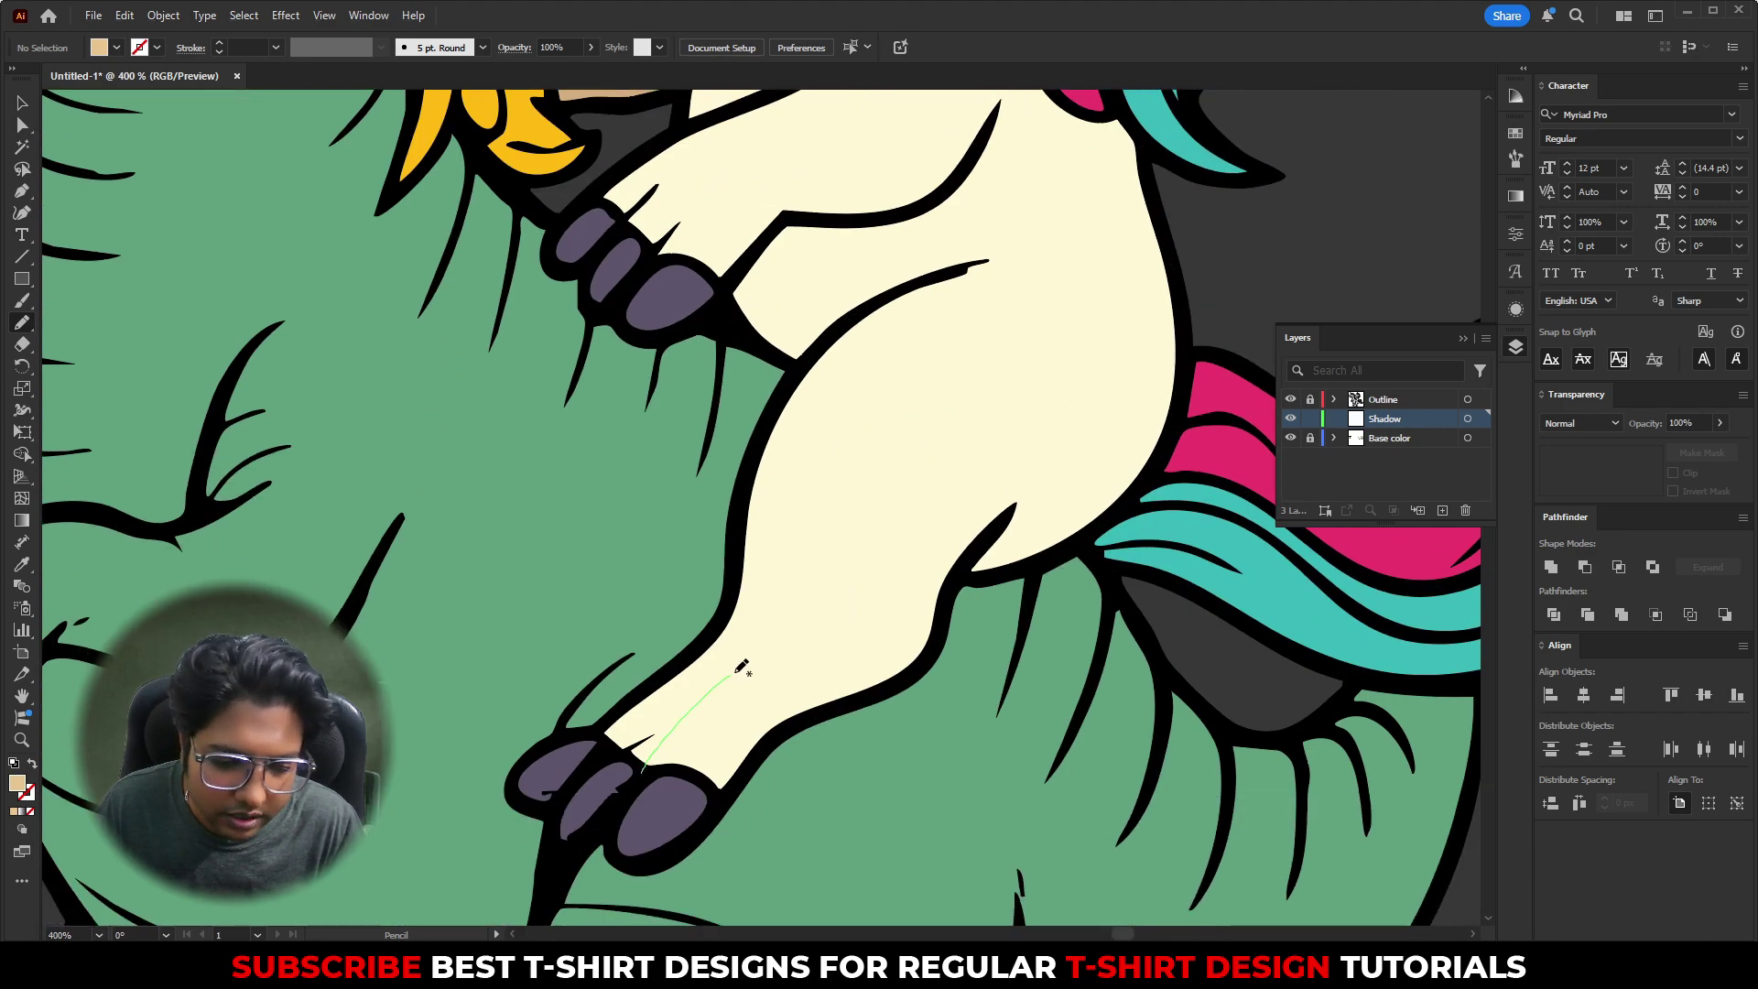
left_click_drag(841, 609, 933, 449)
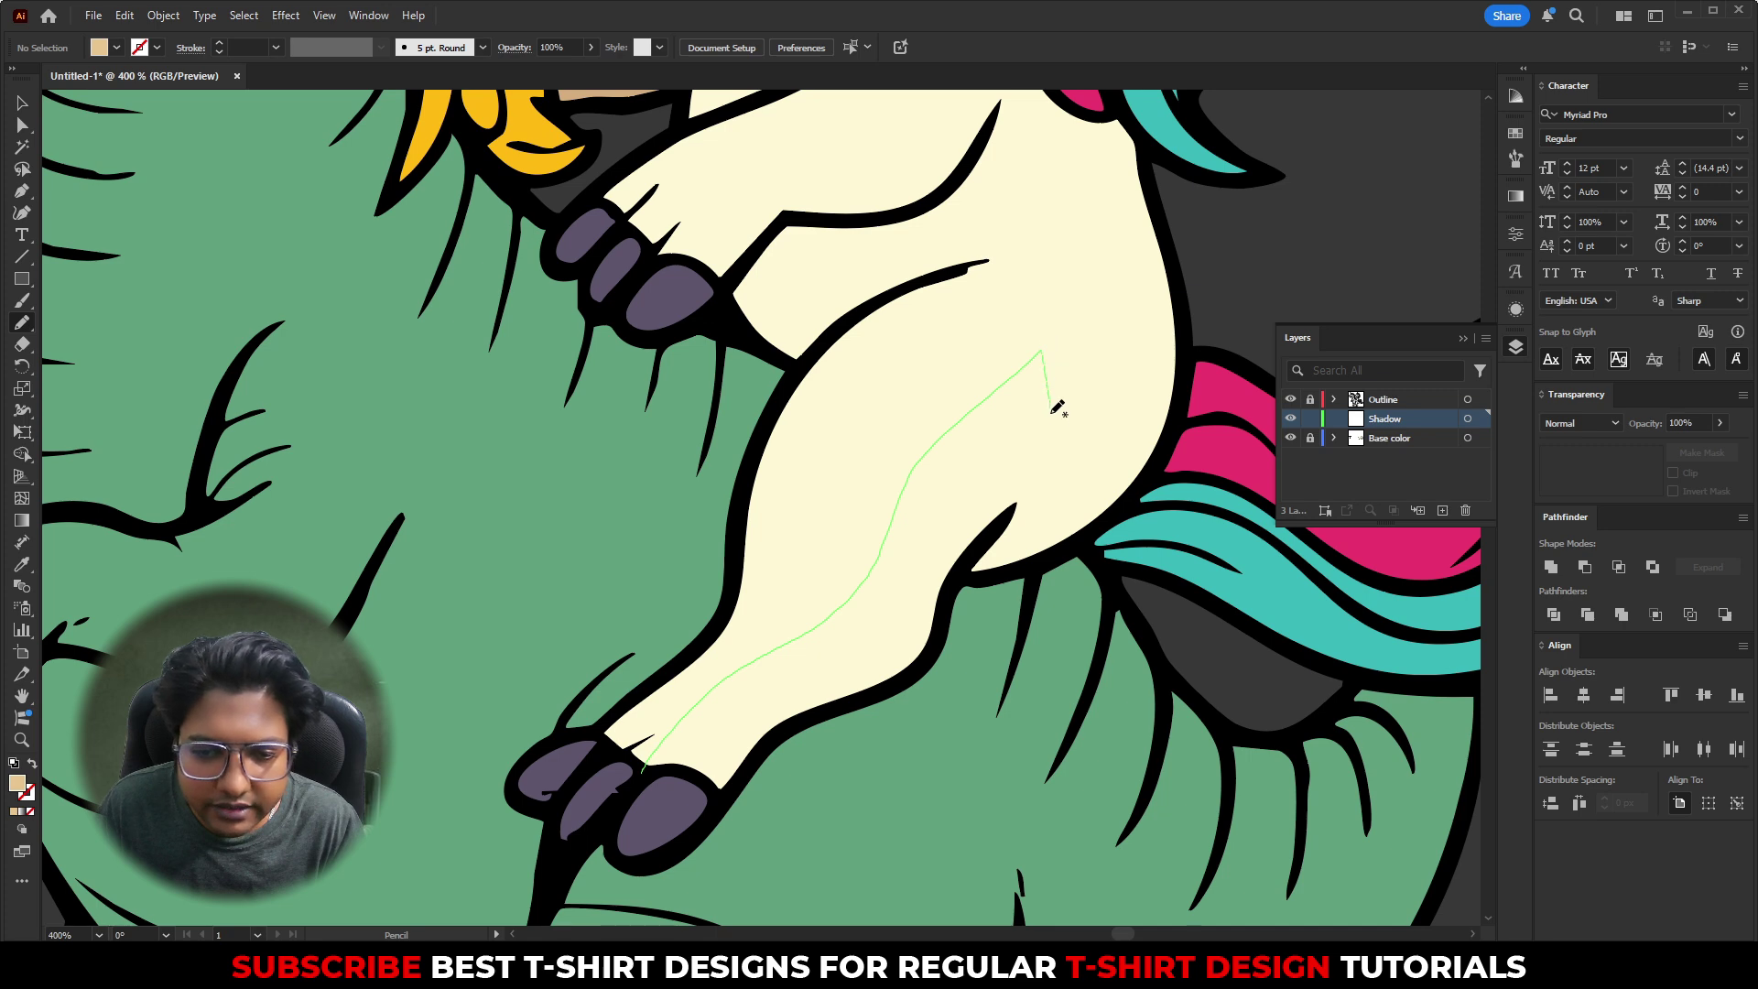
left_click_drag(1053, 480, 1109, 244)
mouse_move(1125, 131)
left_mouse_down()
mouse_move(1183, 357)
mouse_move(1168, 463)
left_mouse_up()
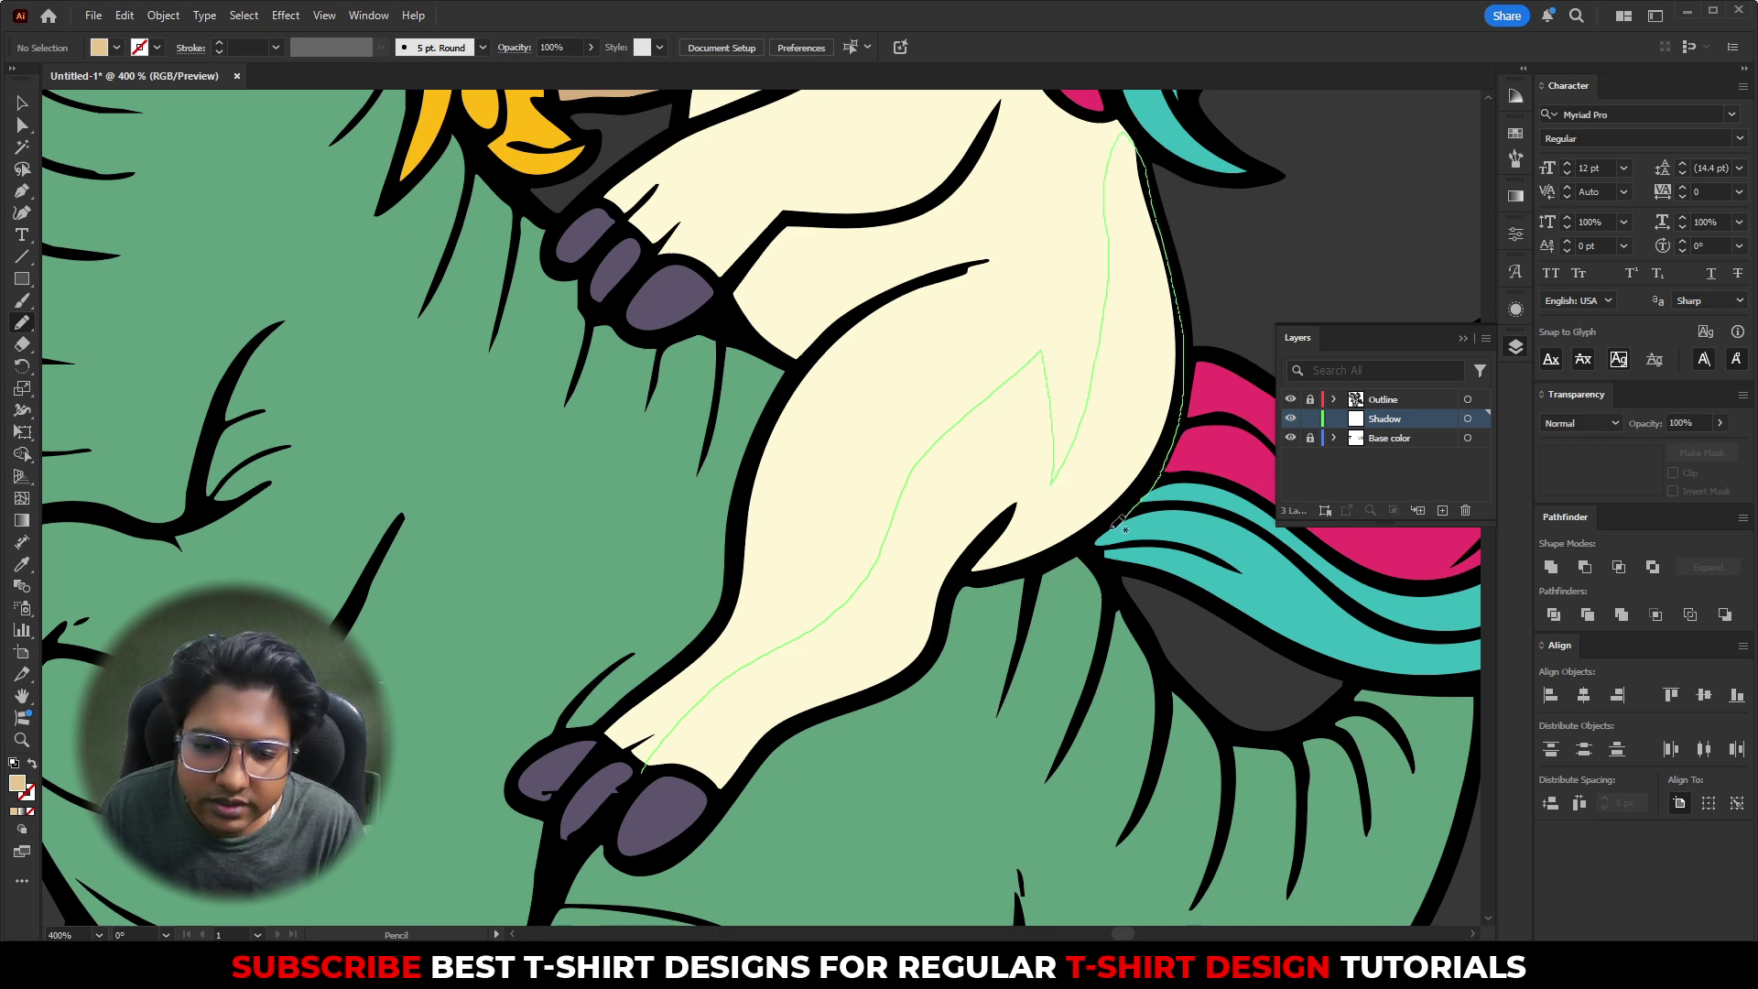
left_click_drag(1063, 550, 985, 575)
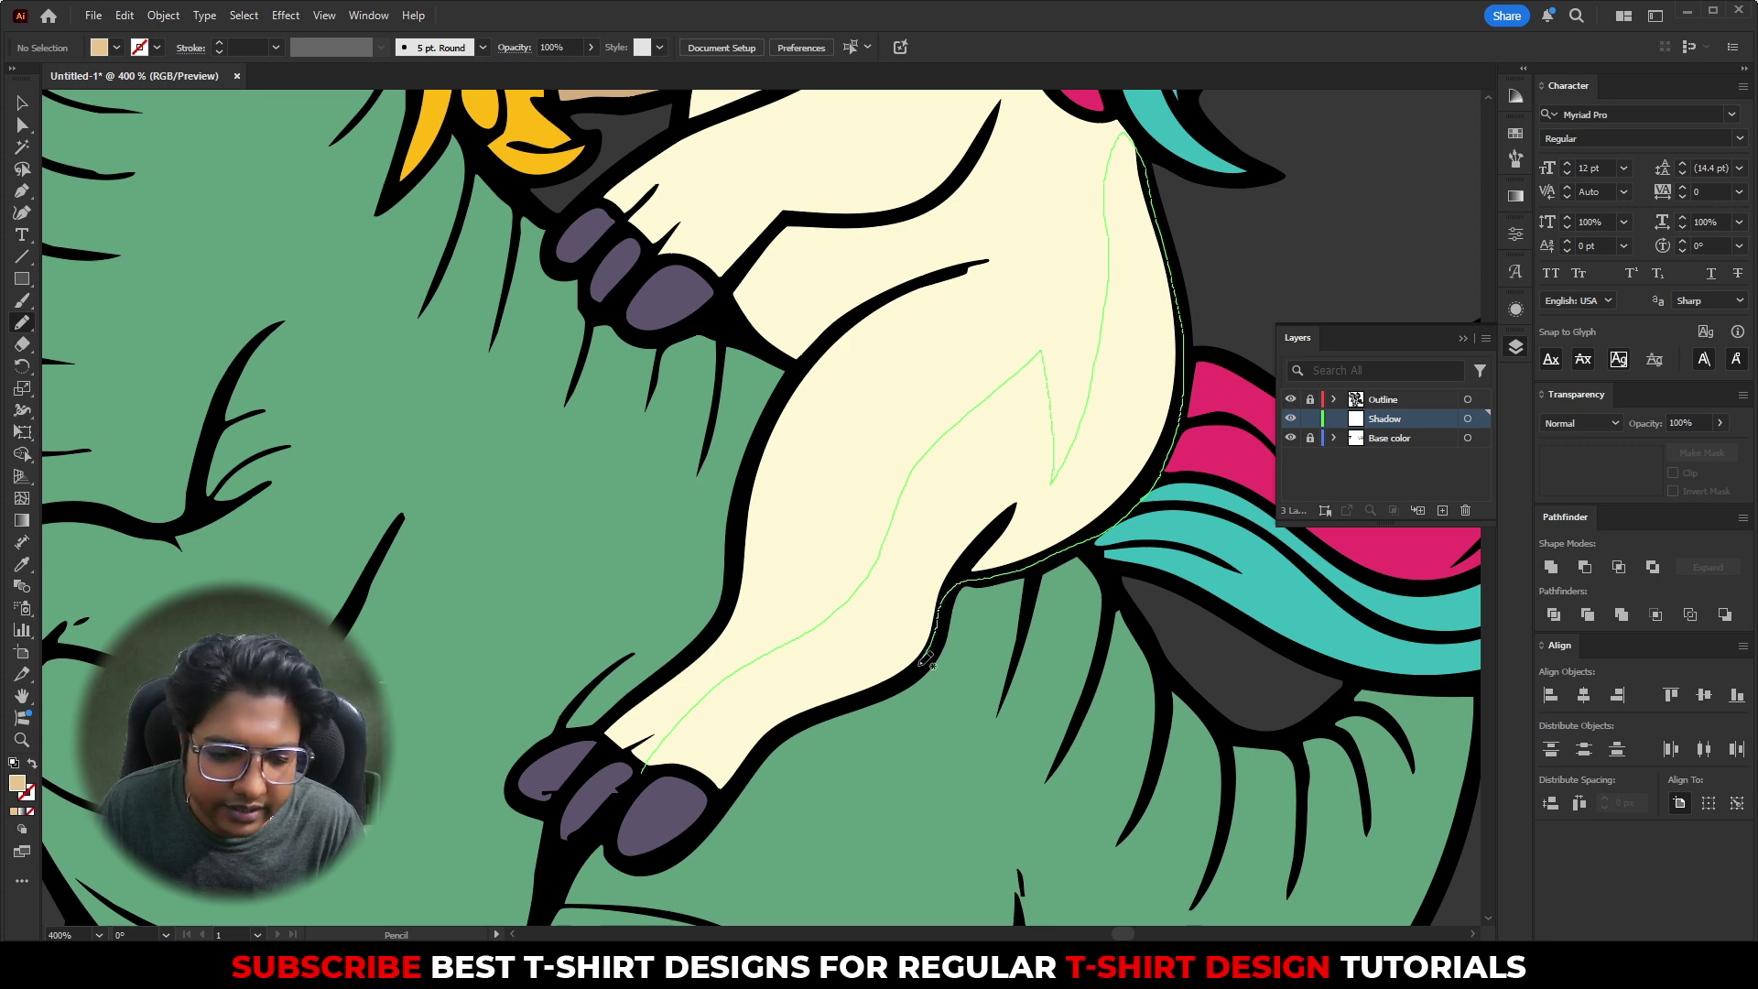
mouse_move(866, 694)
left_mouse_down()
mouse_move(730, 793)
mouse_move(650, 766)
left_mouse_up()
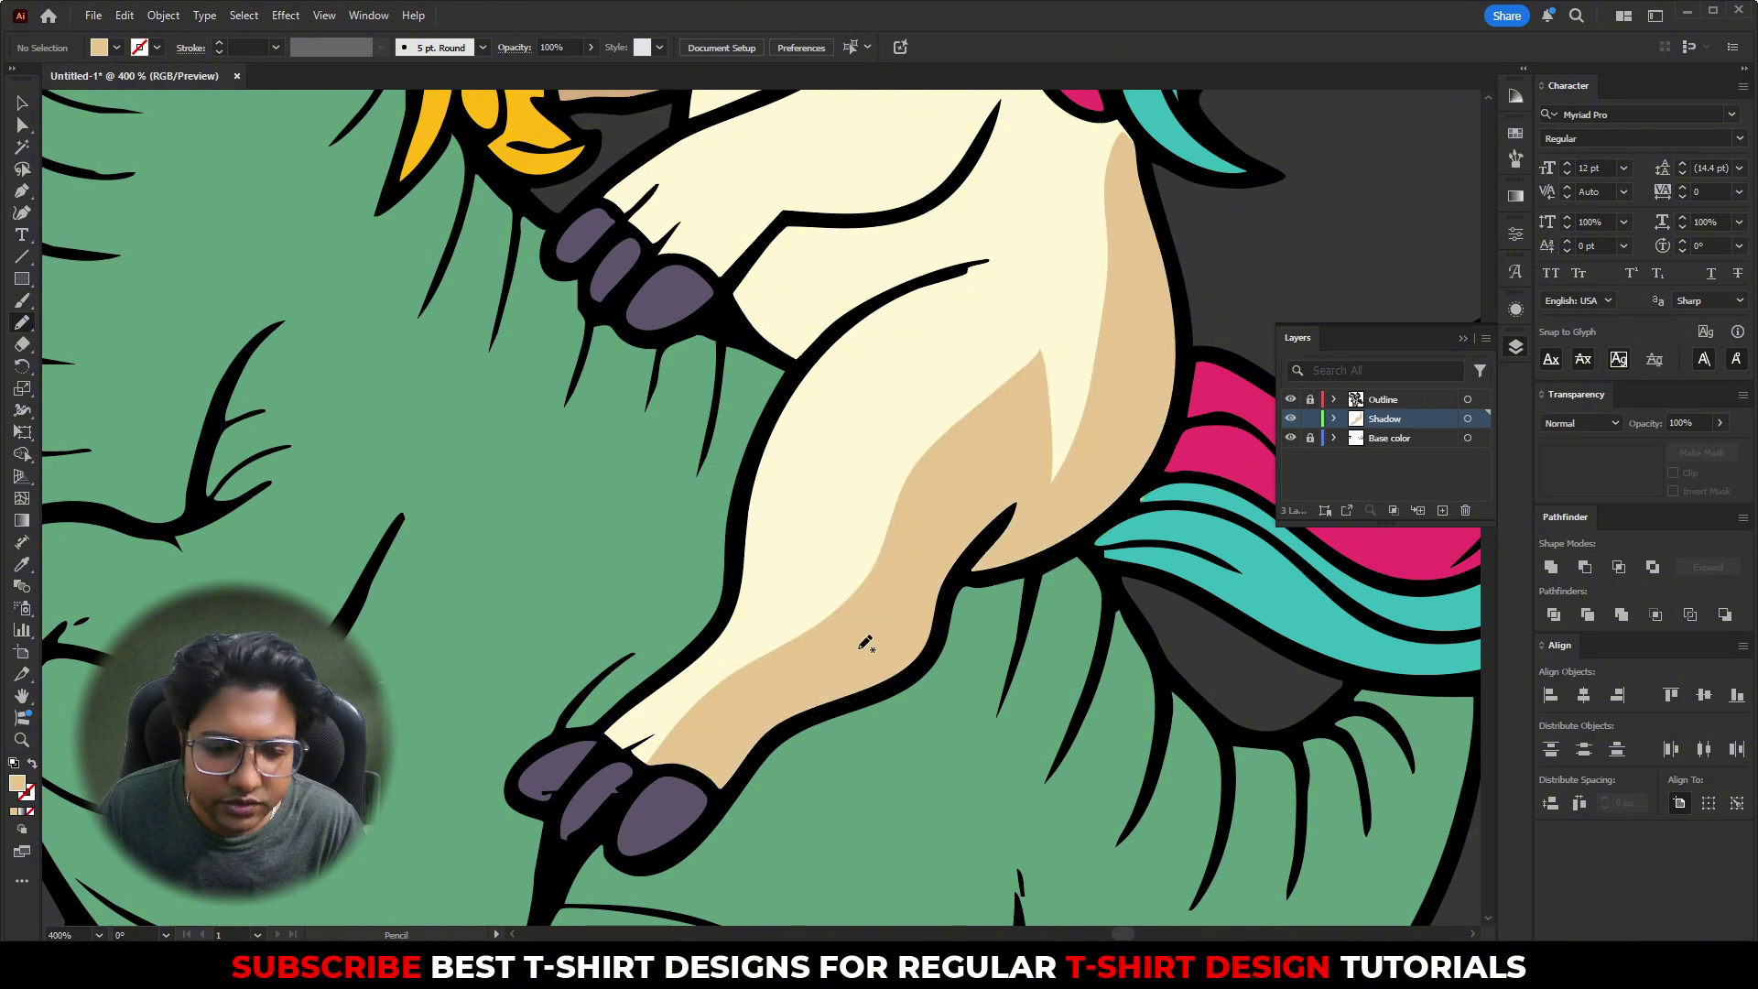
- Draw a beige Pencil shadow on the unicorn's belly in the gap between its front arm and thigh
scroll(1062, 563, "down", 4, "alt")
scroll(1186, 442, "up", 2)
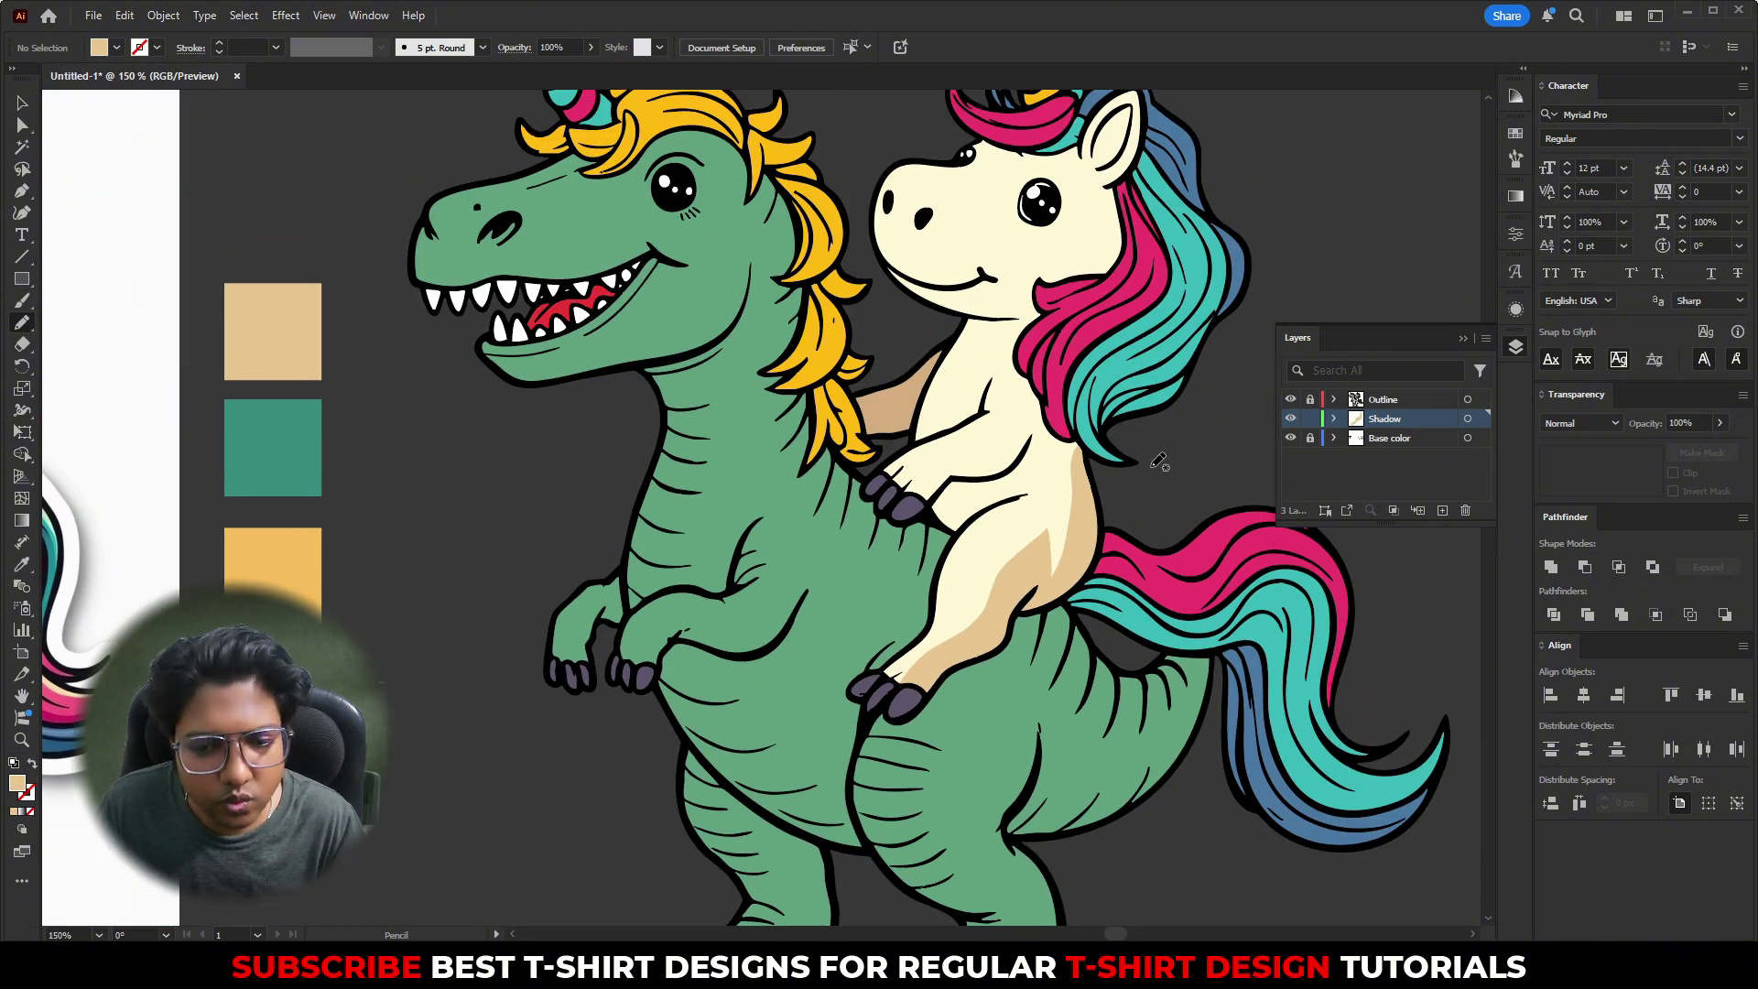
scroll(985, 469, "up", 4, "alt")
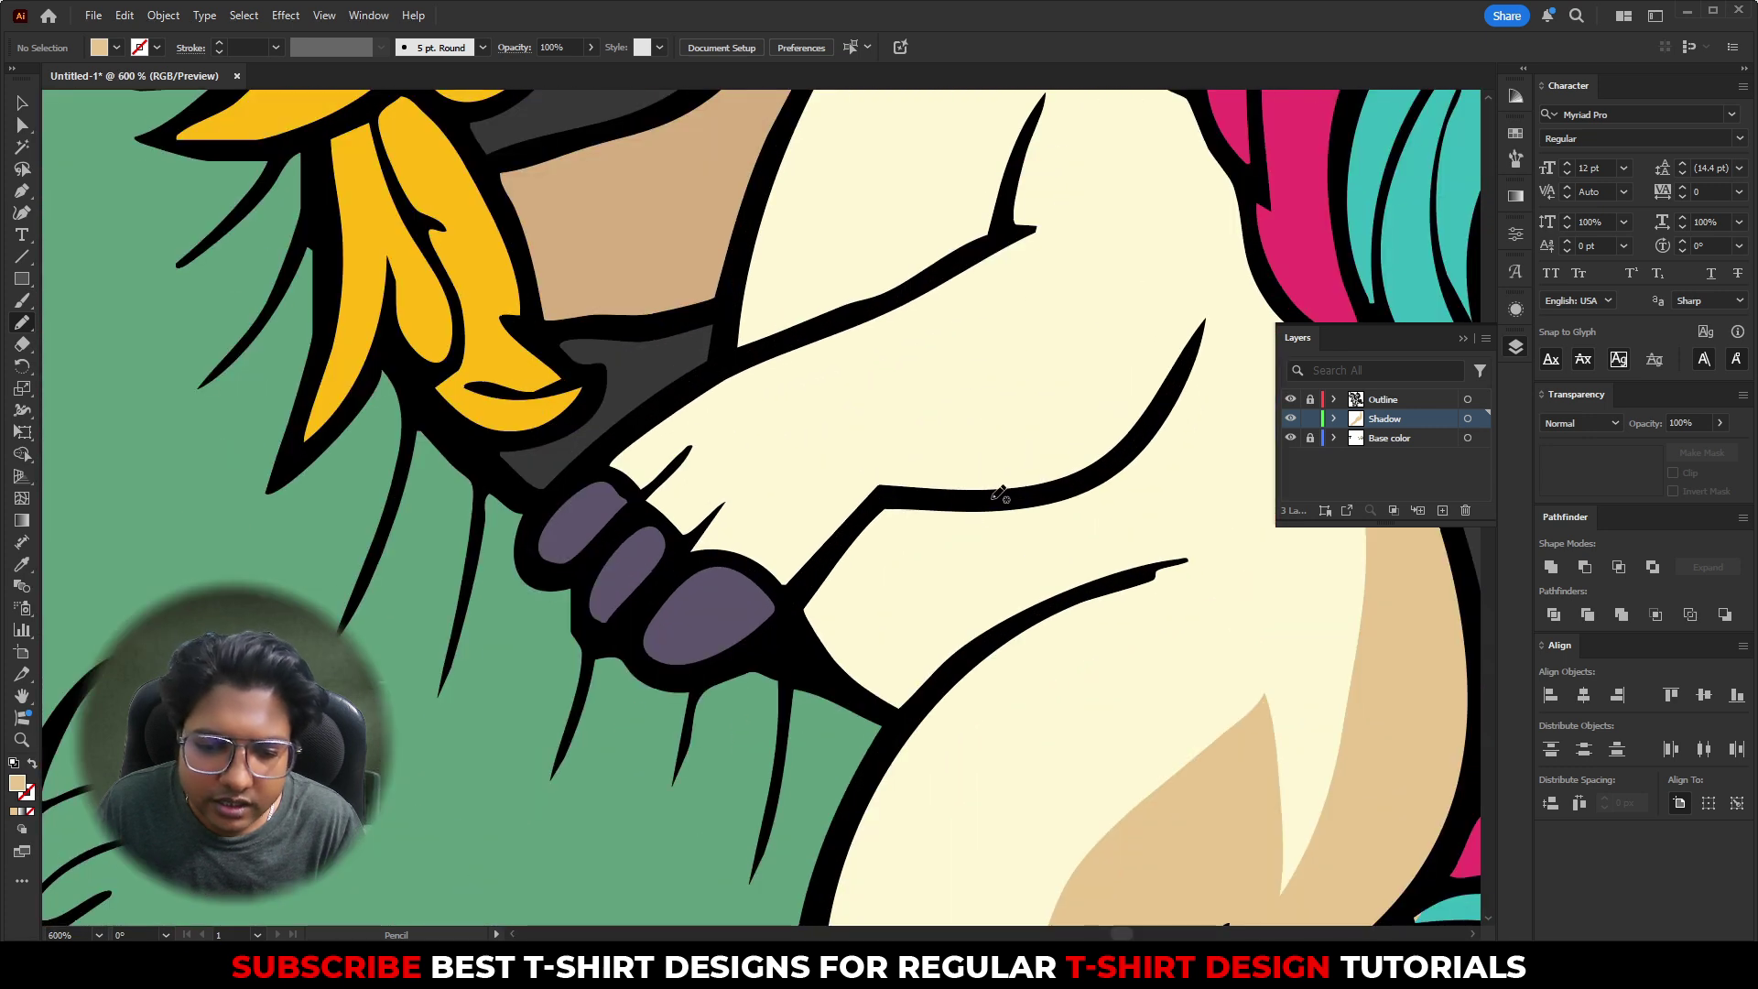
mouse_move(1018, 606)
left_mouse_down()
mouse_move(902, 728)
mouse_move(809, 652)
mouse_move(824, 566)
mouse_move(884, 499)
mouse_move(999, 503)
mouse_move(1011, 517)
mouse_move(914, 590)
left_mouse_up()
mouse_move(898, 669)
left_mouse_down()
mouse_move(1053, 656)
mouse_move(808, 759)
left_mouse_up()
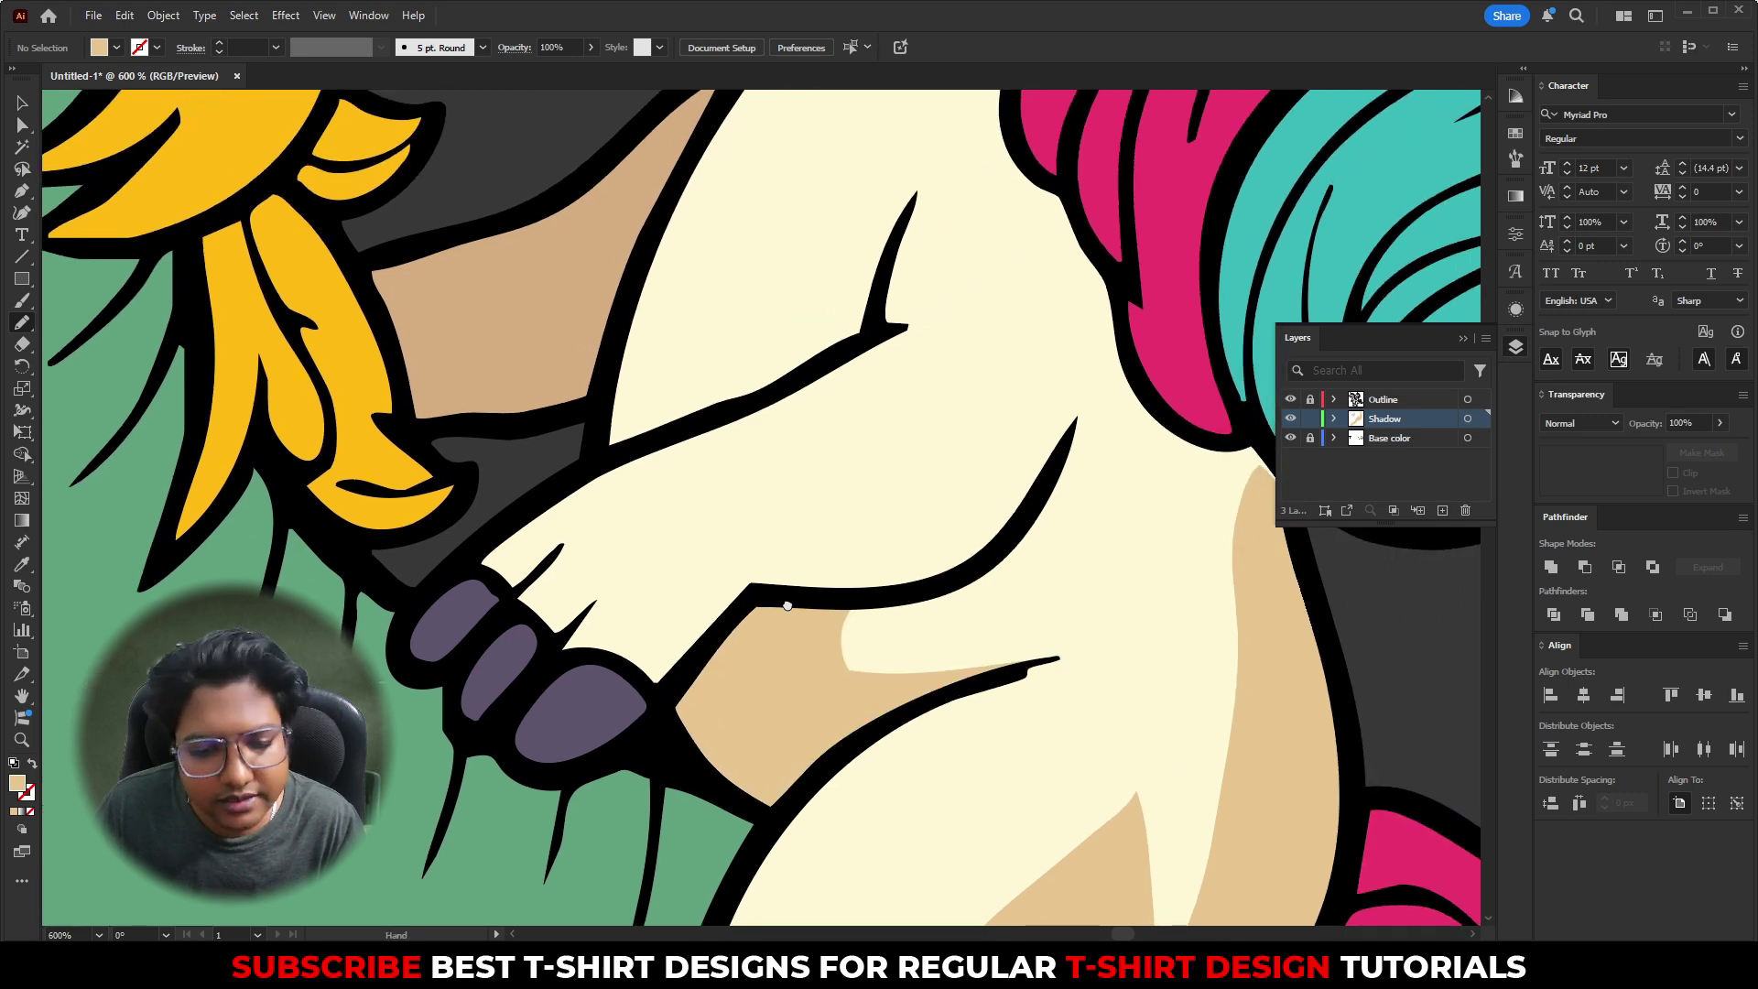
left_click_drag(785, 601, 856, 730)
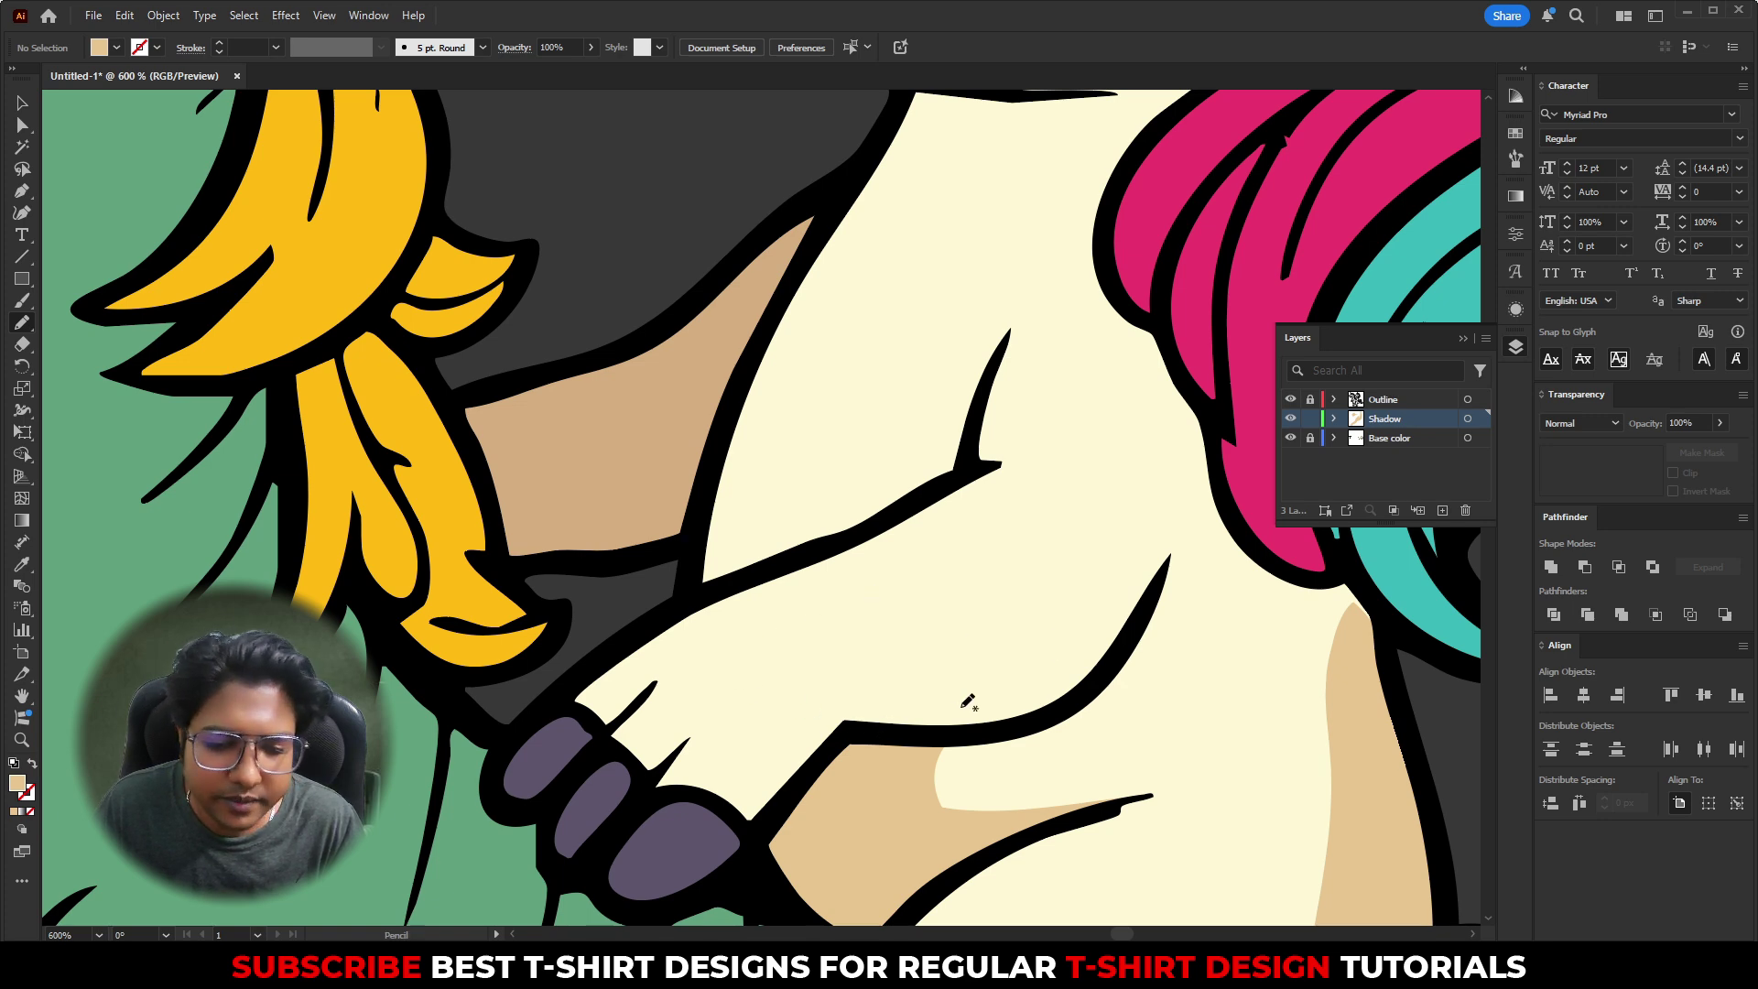